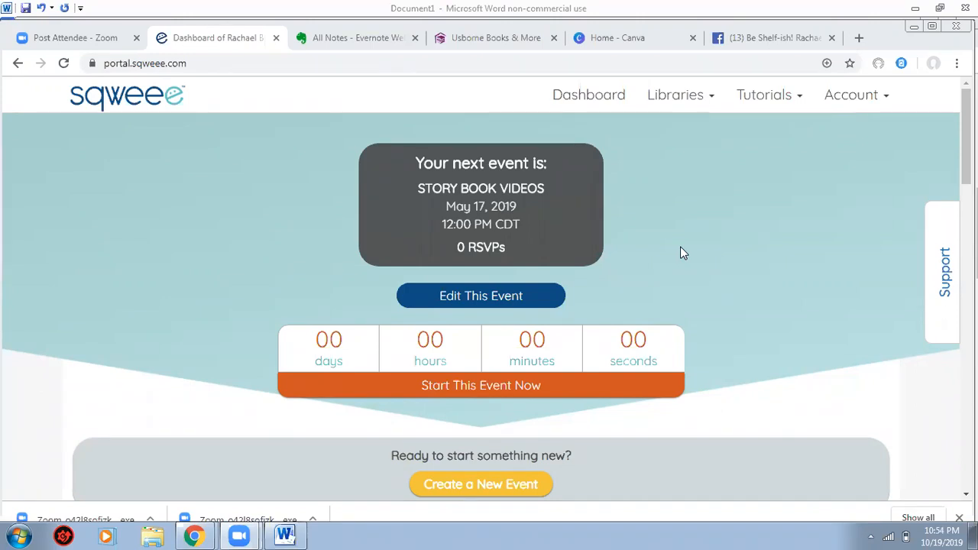
# Open the account profile and review its personal information, businesses, membership plan, referrals and login methods
pyautogui.click(856, 99)
pyautogui.click(820, 130)
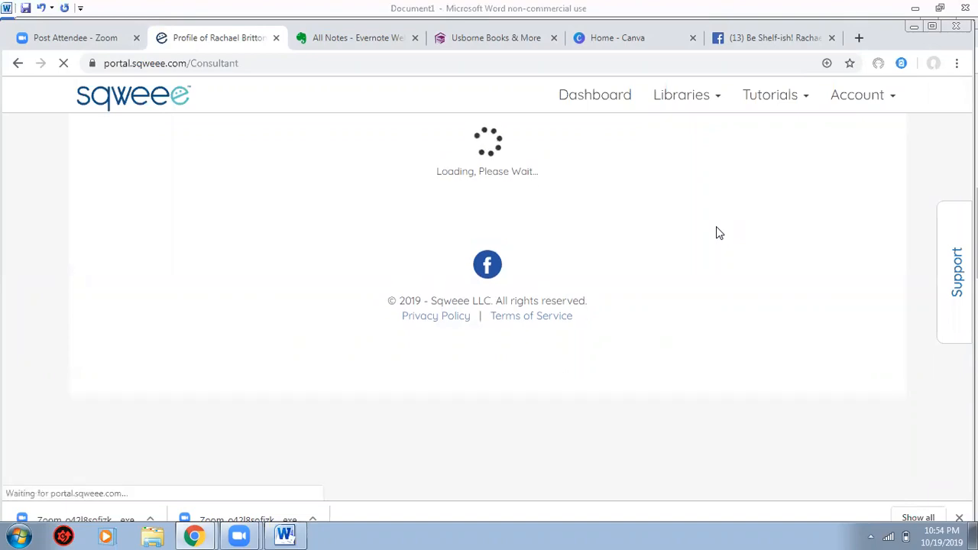
pyautogui.scroll(-1, 715, 231)
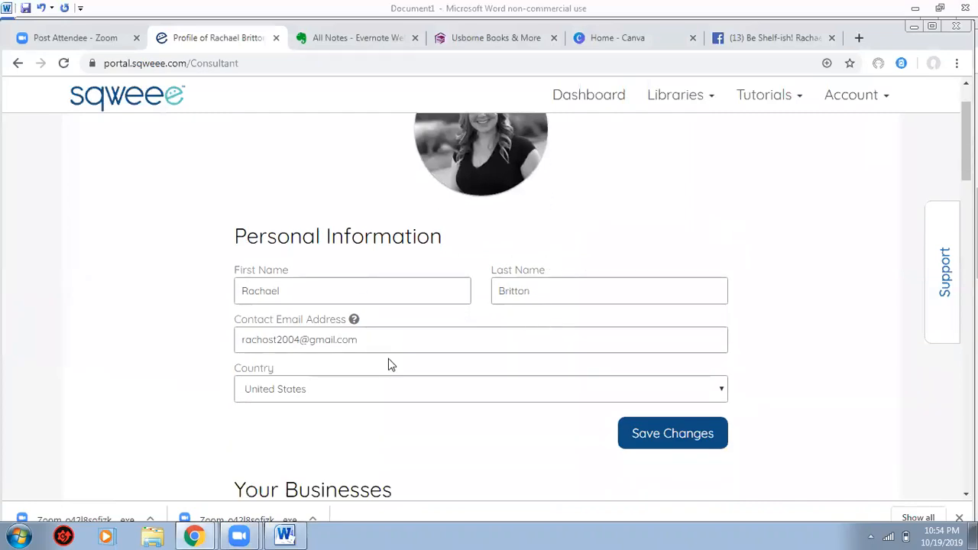
pyautogui.scroll(-5, 388, 365)
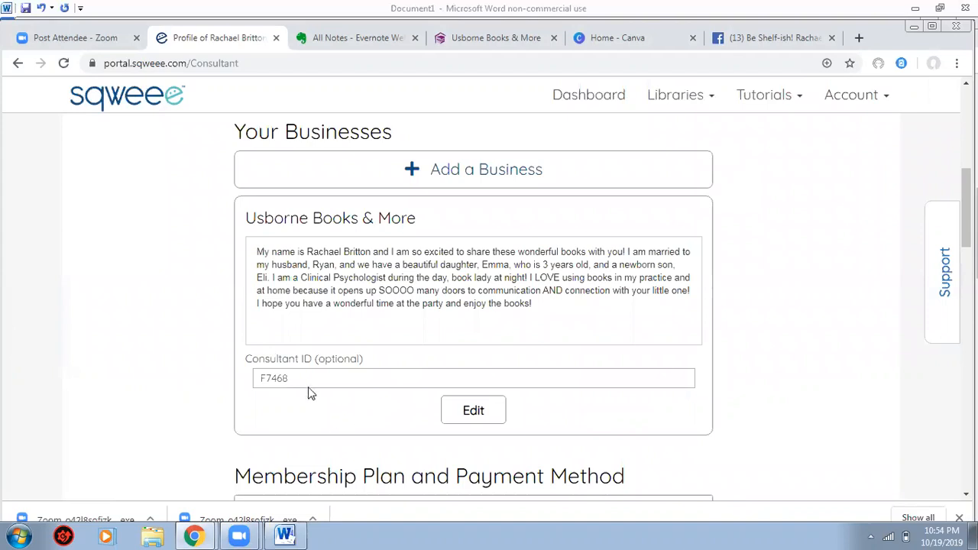
pyautogui.scroll(-3, 410, 389)
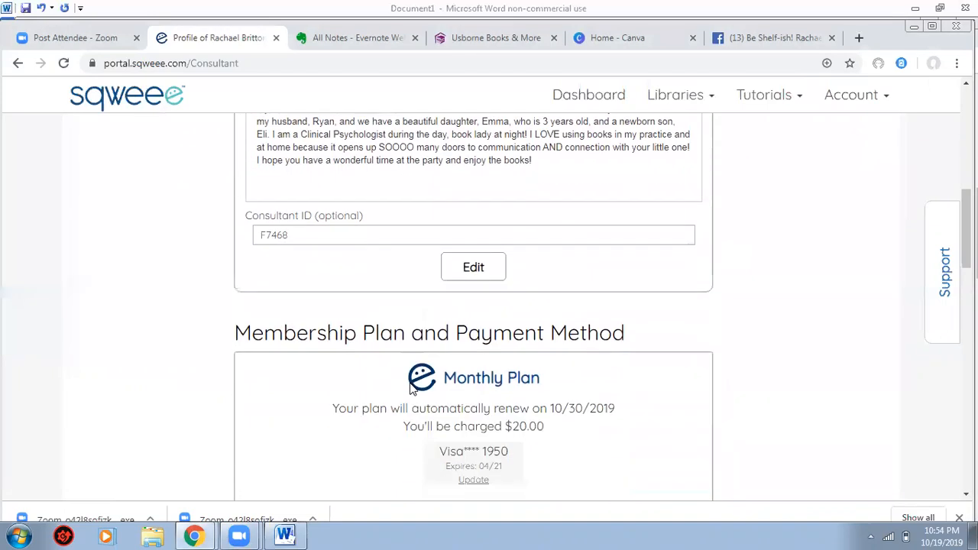
pyautogui.scroll(3, 498, 382)
pyautogui.scroll(-15, 498, 383)
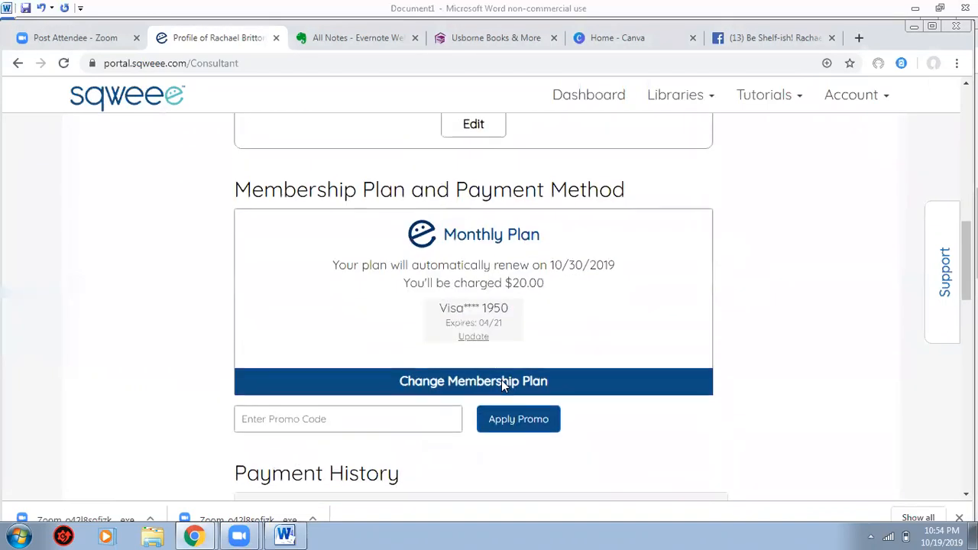
pyautogui.scroll(5, 501, 386)
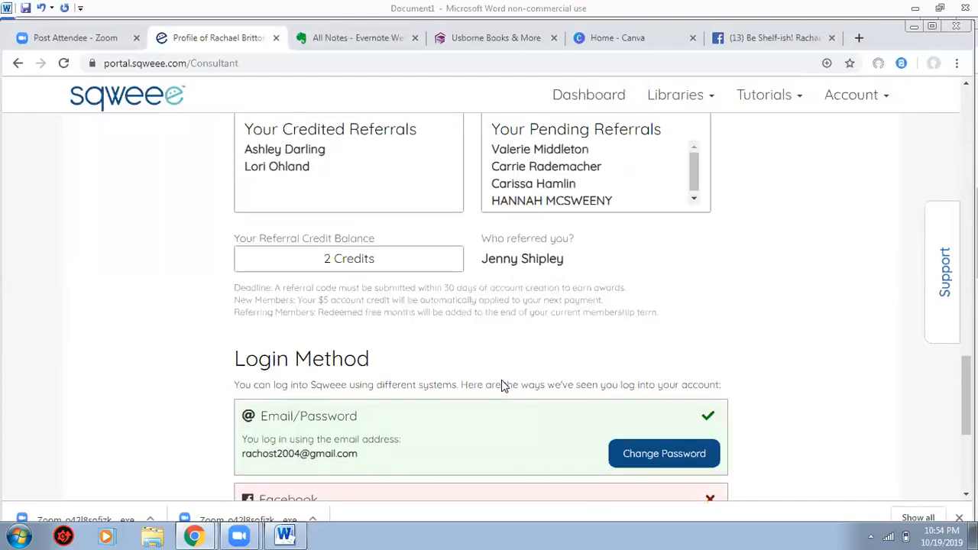
pyautogui.scroll(-5, 515, 369)
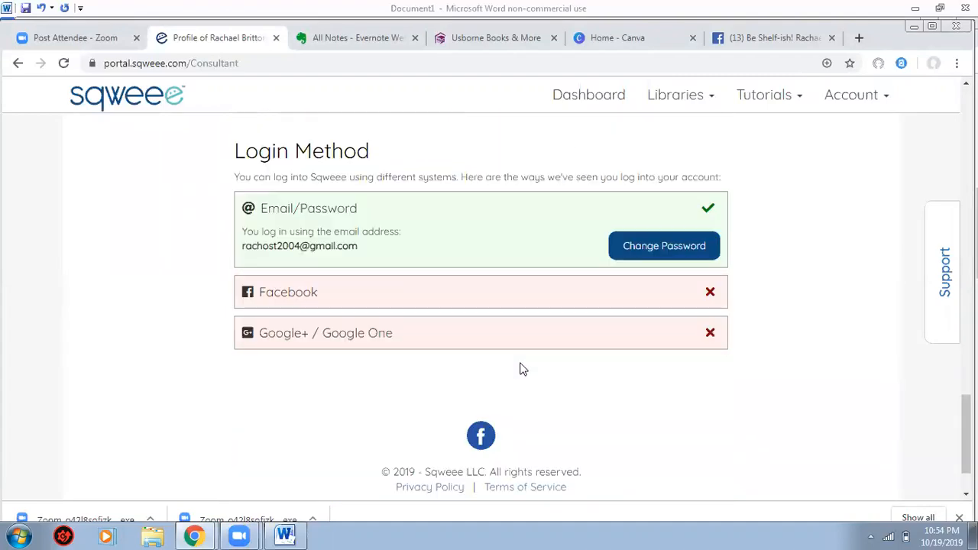
pyautogui.scroll(4, 520, 367)
pyautogui.scroll(10, 522, 369)
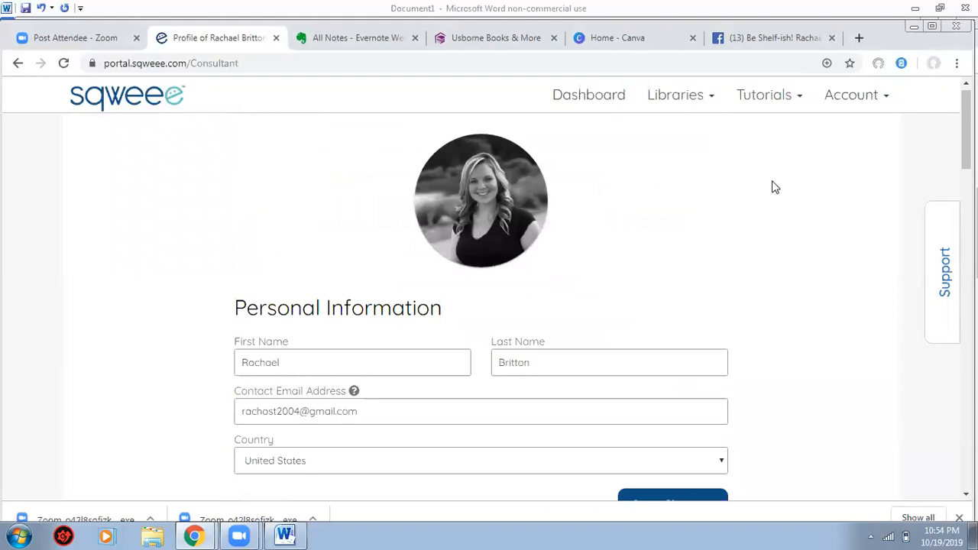
pyautogui.scroll(-4, 784, 247)
pyautogui.scroll(-2, 783, 250)
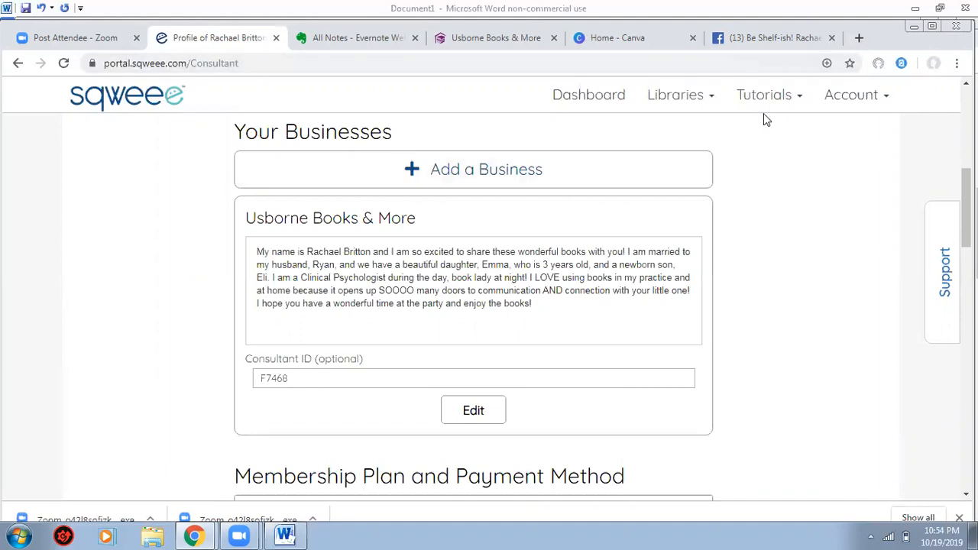
# Go from the dashboard to the product library and examine its tags and listed products
pyautogui.click(588, 95)
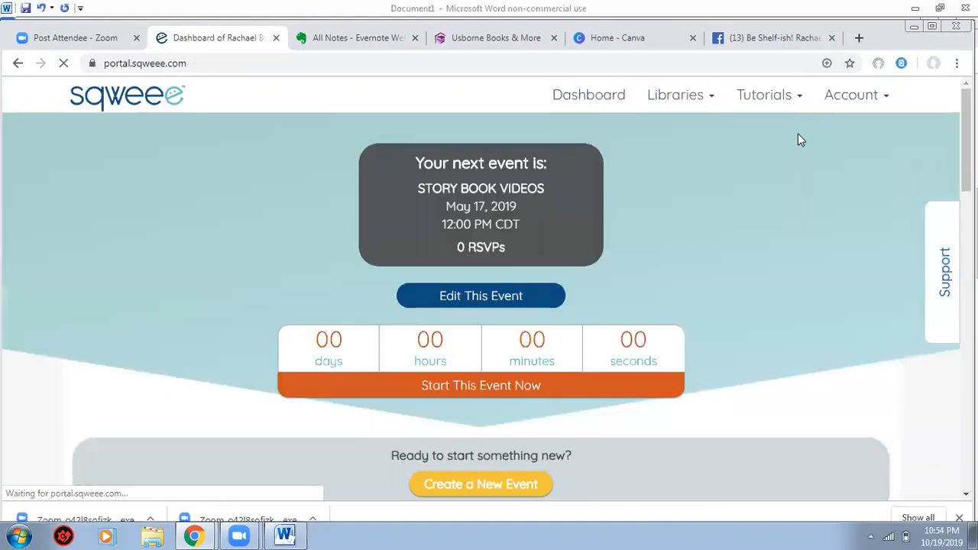
pyautogui.scroll(-1, 784, 181)
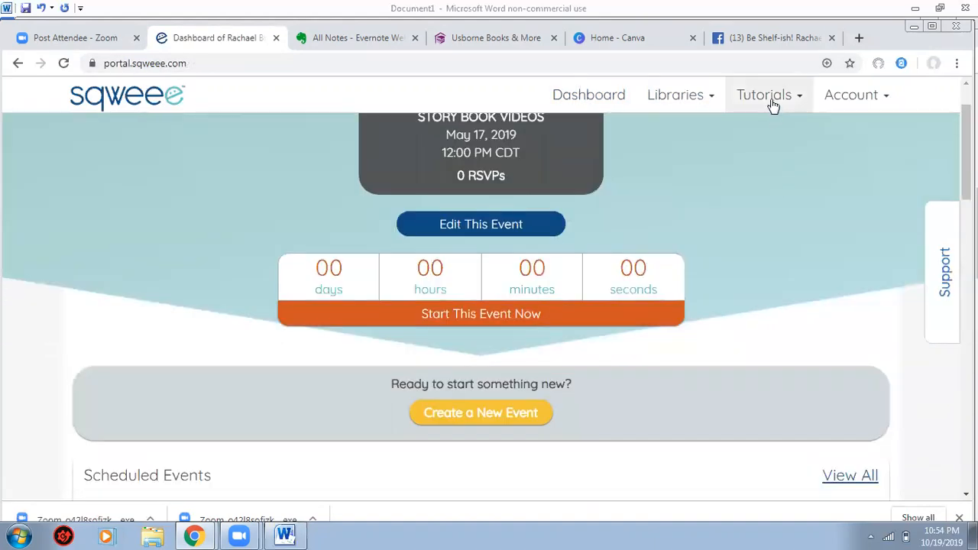
pyautogui.click(688, 93)
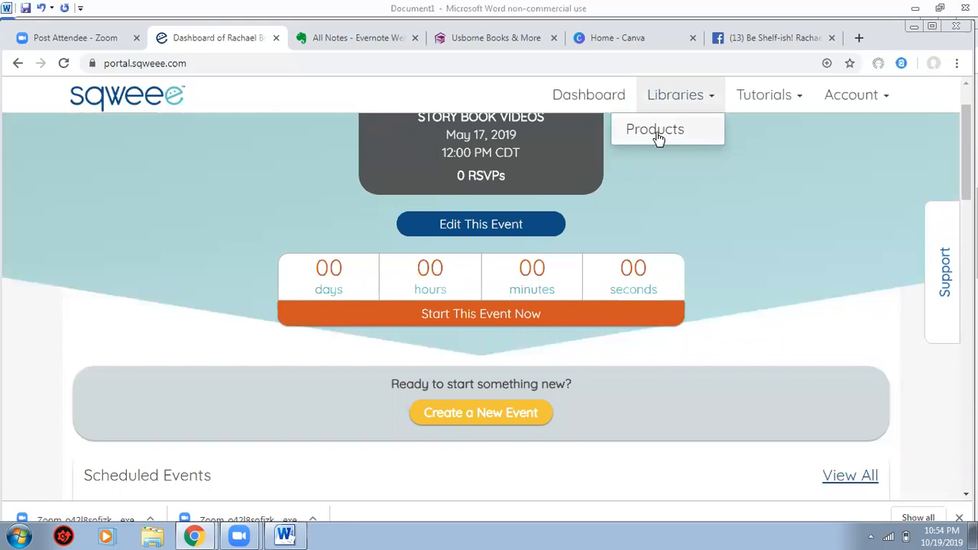
pyautogui.click(657, 135)
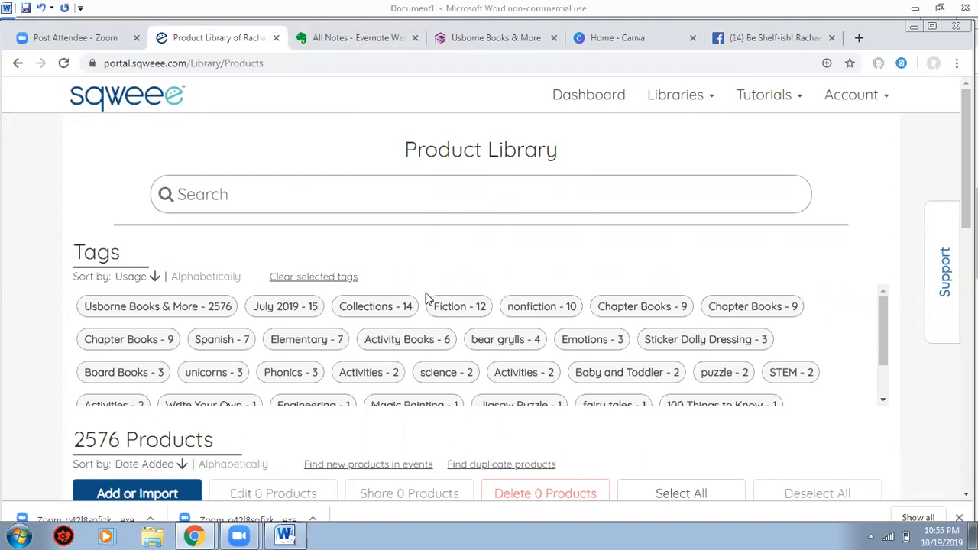
pyautogui.scroll(-2, 428, 298)
pyautogui.scroll(-5, 594, 265)
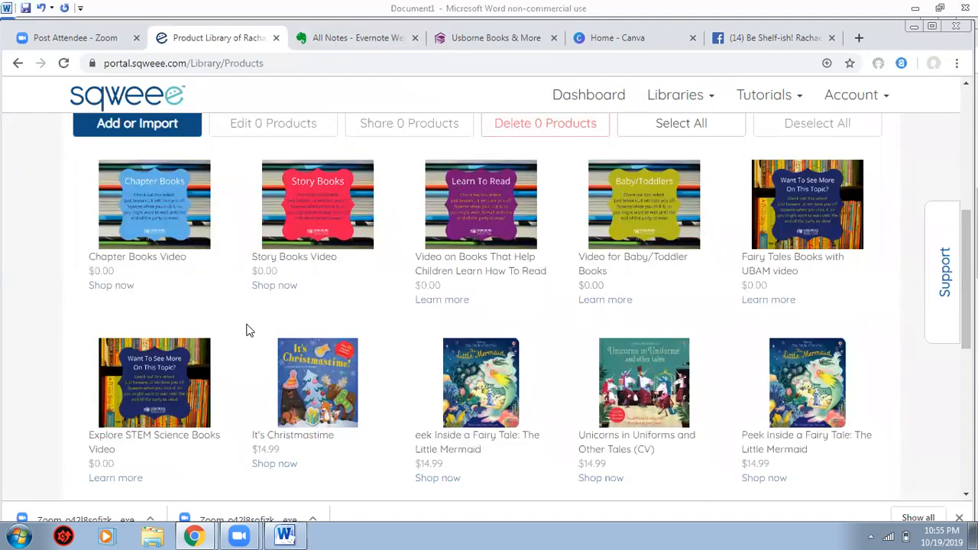
pyautogui.scroll(-2, 966, 278)
pyautogui.scroll(-1, 966, 279)
pyautogui.scroll(8, 966, 279)
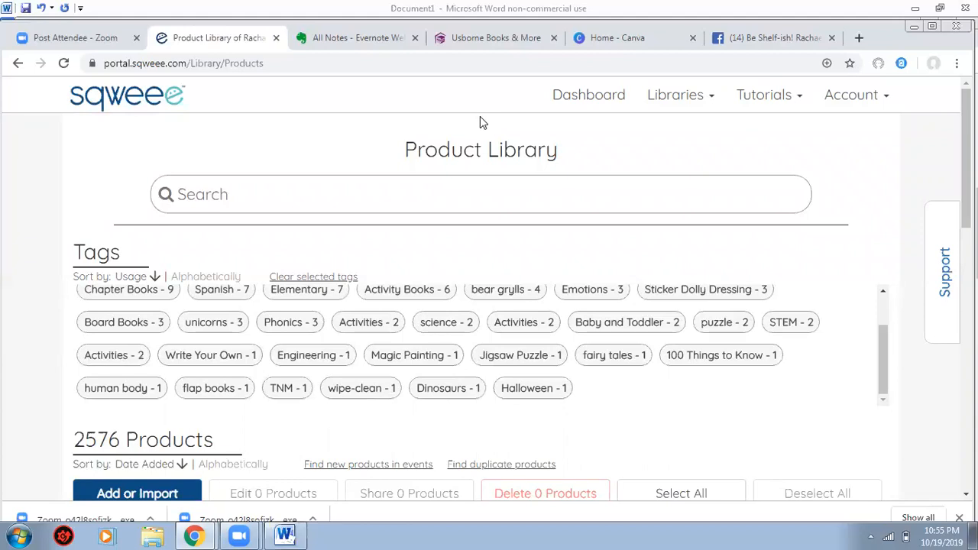
pyautogui.scroll(-2, 513, 233)
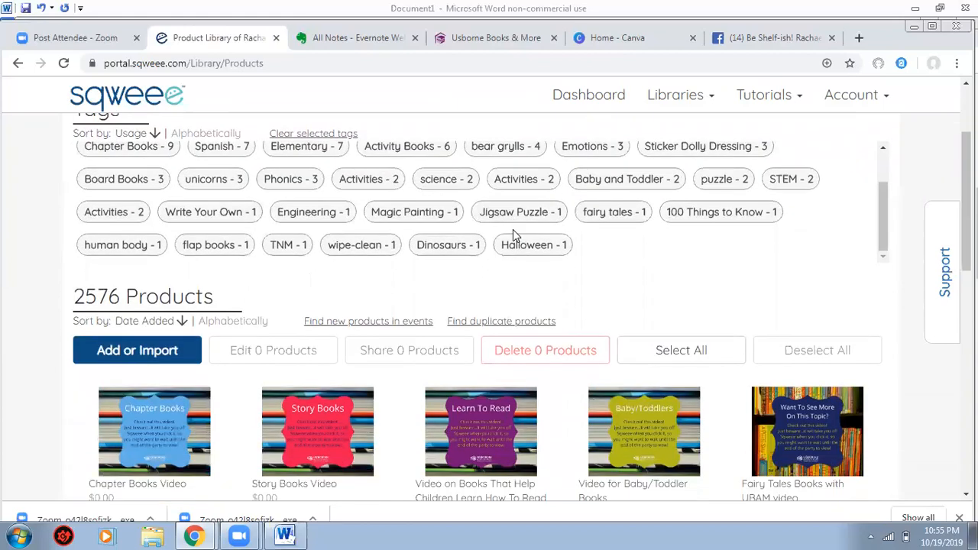
pyautogui.scroll(2, 505, 286)
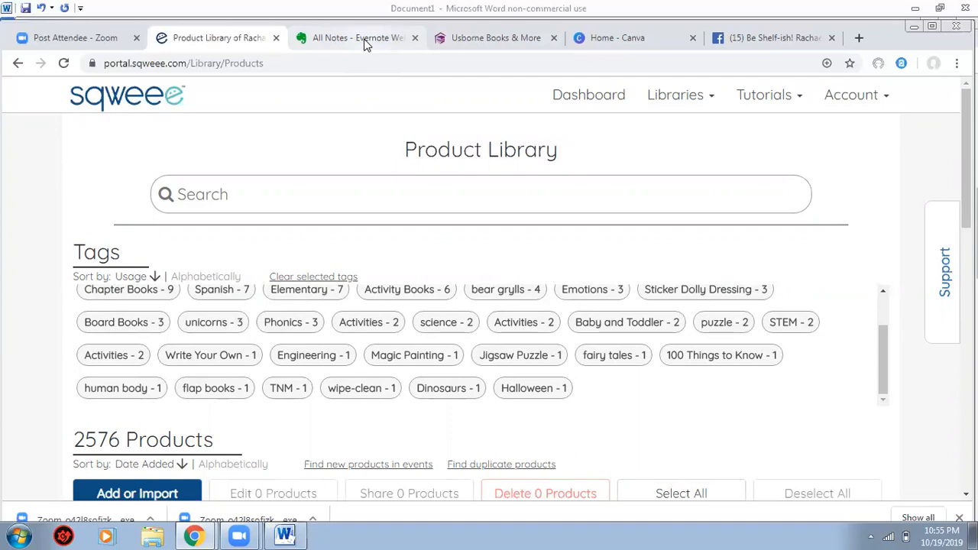
# Copy the product code P-KE2992N from the Sqweee Launch Party note in Evernote and return to the Sqweee product library
pyautogui.click(365, 44)
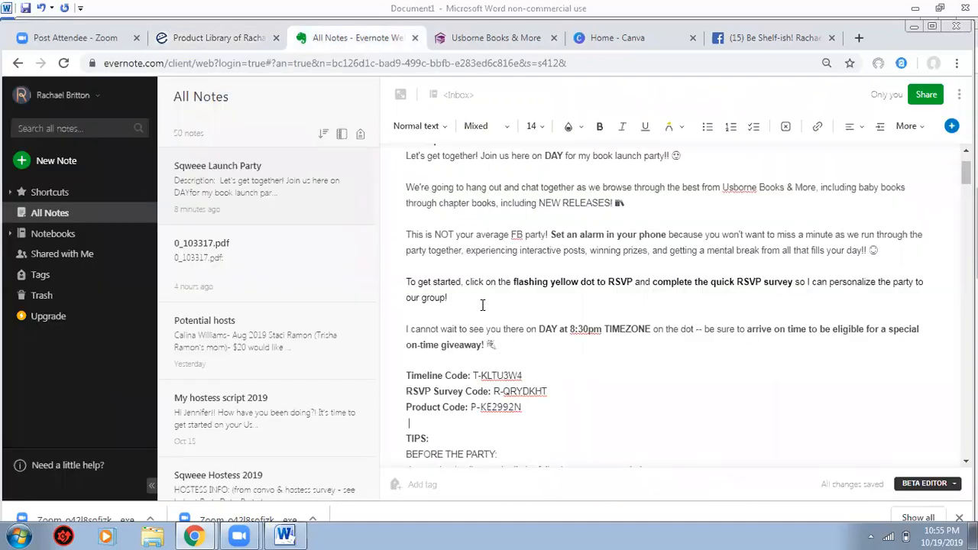
pyautogui.moveTo(523, 408); pyautogui.dragTo(470, 407)
pyautogui.hotkey('ctrl', 'c')
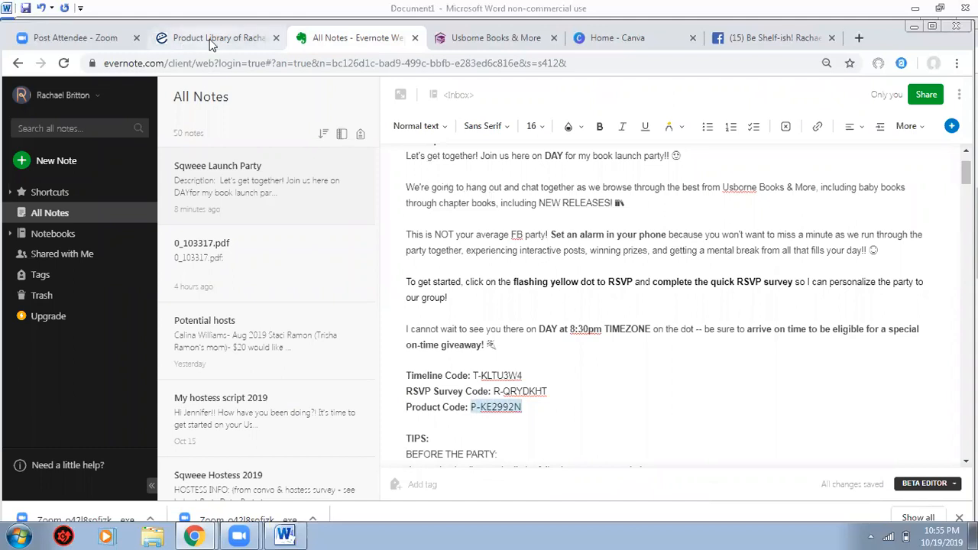
pyautogui.click(184, 40)
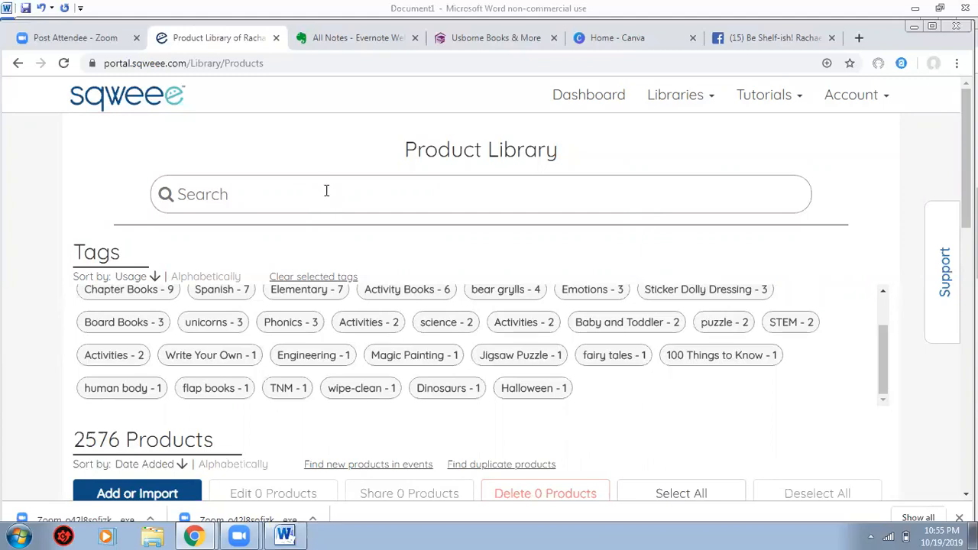
# Look up share code P-KE2992N in the product import, review the listed products and tags, and close it without importing
pyautogui.scroll(-2, 252, 343)
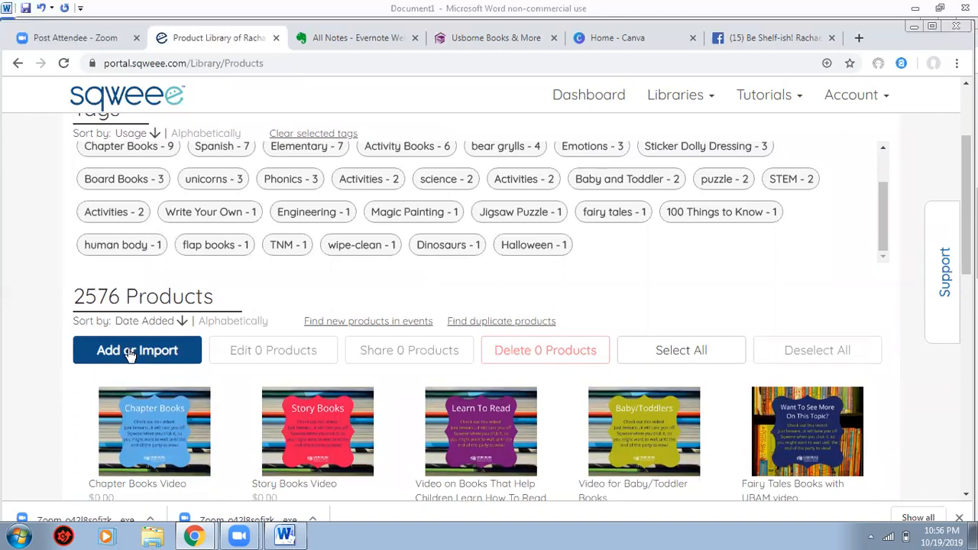
pyautogui.click(132, 351)
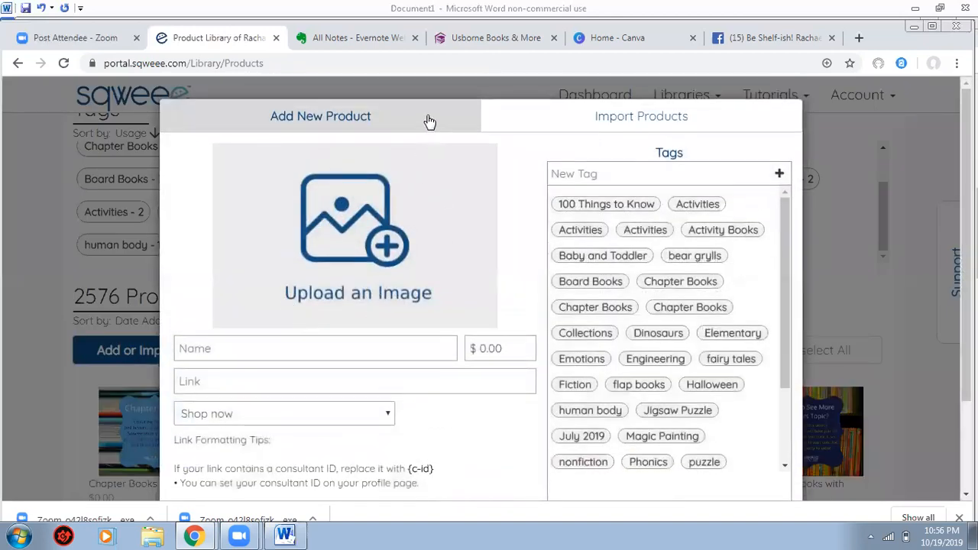
pyautogui.click(595, 122)
pyautogui.click(299, 163)
pyautogui.hotkey('ctrl', 'v')
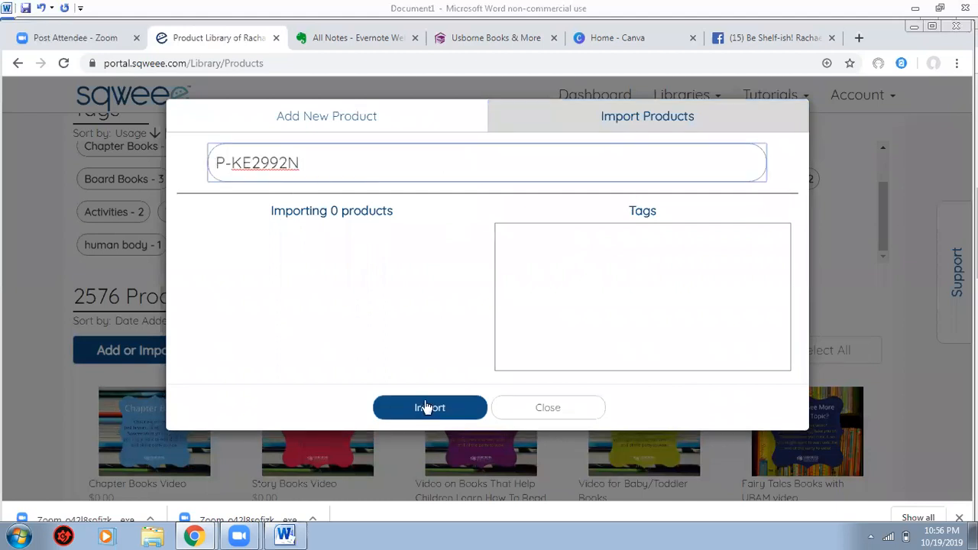
pyautogui.click(421, 418)
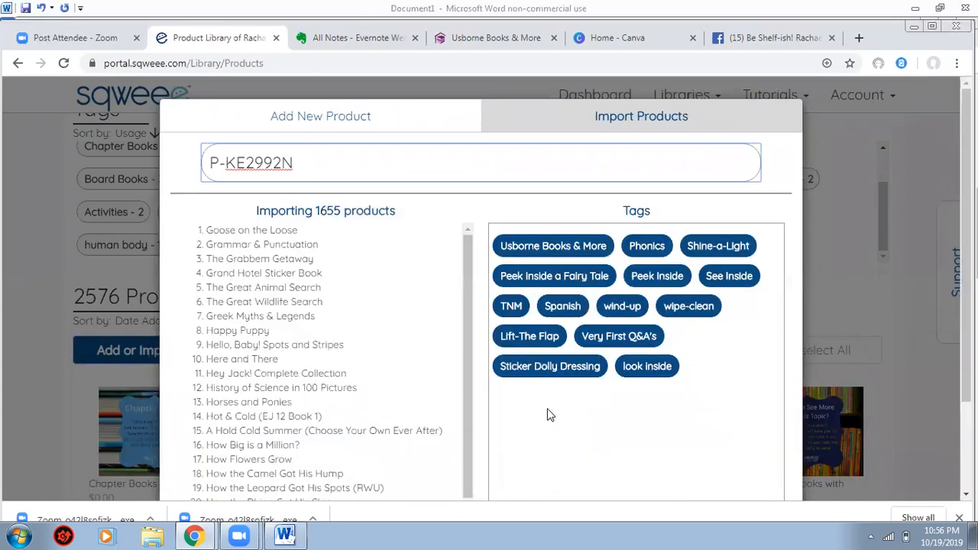
pyautogui.scroll(-2, 555, 389)
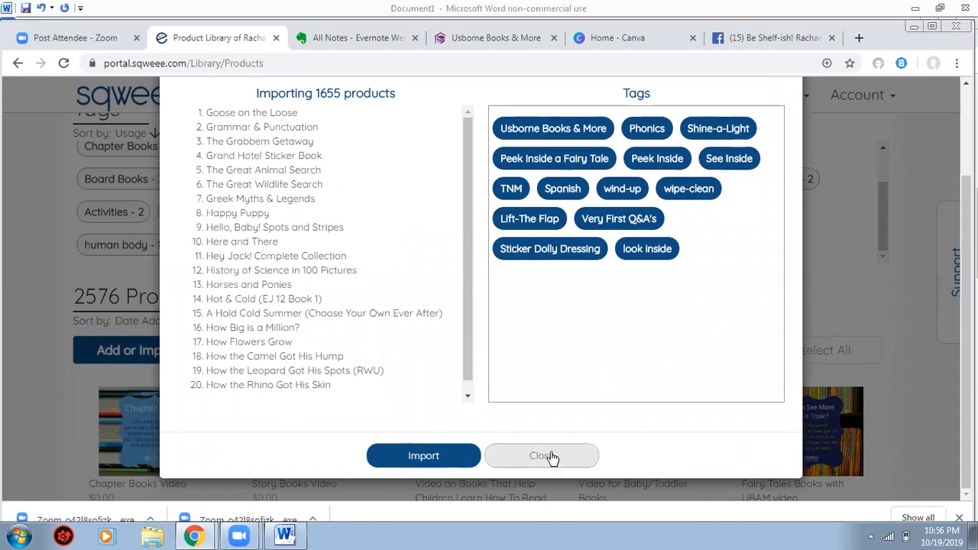
pyautogui.click(580, 459)
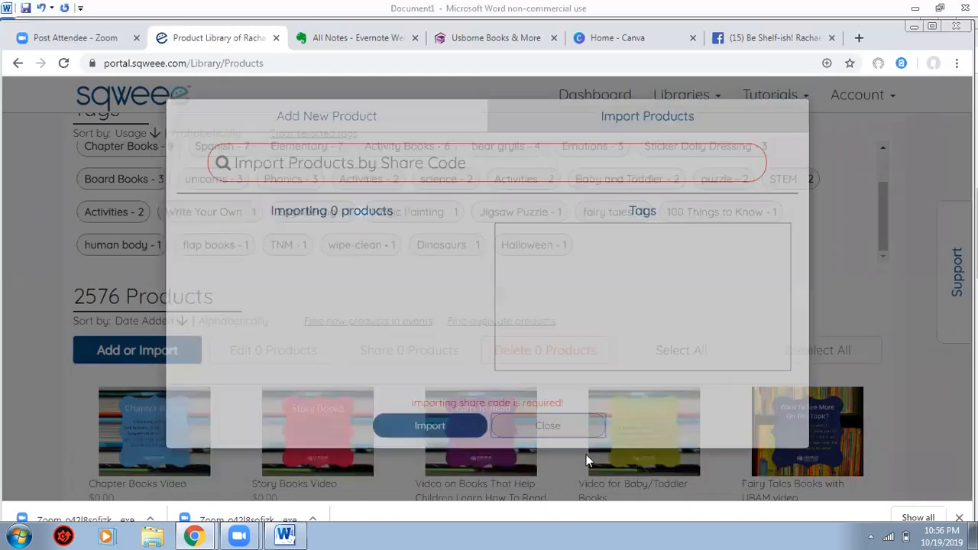
pyautogui.moveTo(965, 206); pyautogui.dragTo(966, 153)
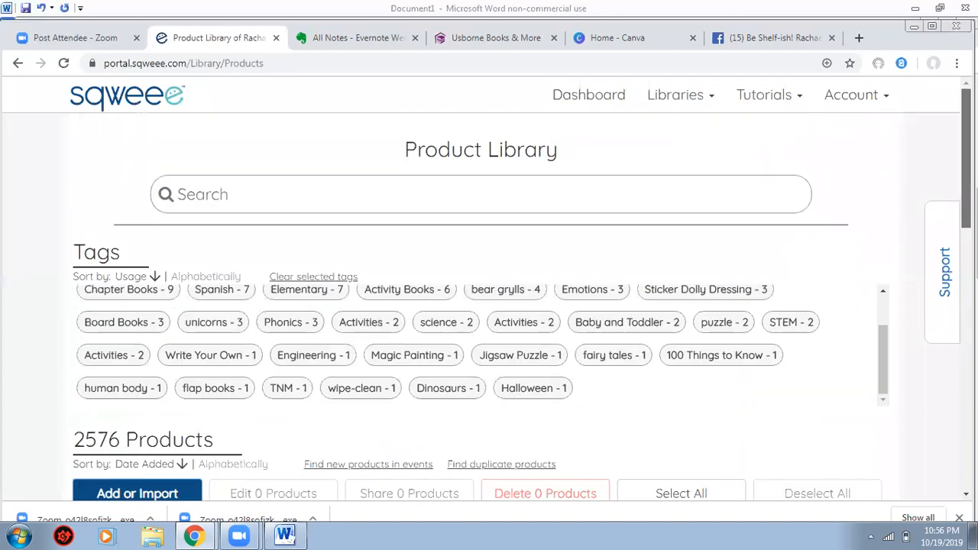
# Create a new event from the dashboard and title it "My Launch Party!"
pyautogui.click(600, 97)
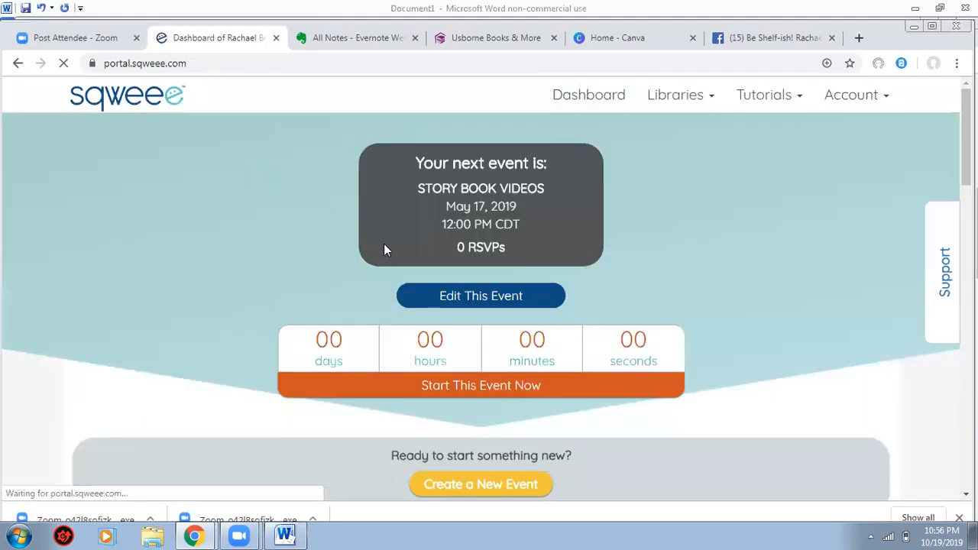
pyautogui.scroll(-2, 413, 263)
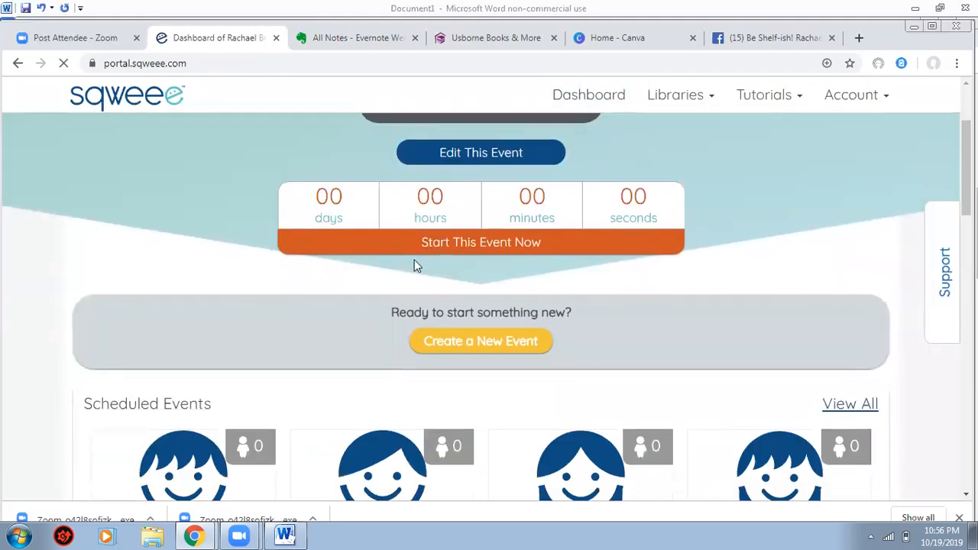
pyautogui.click(463, 348)
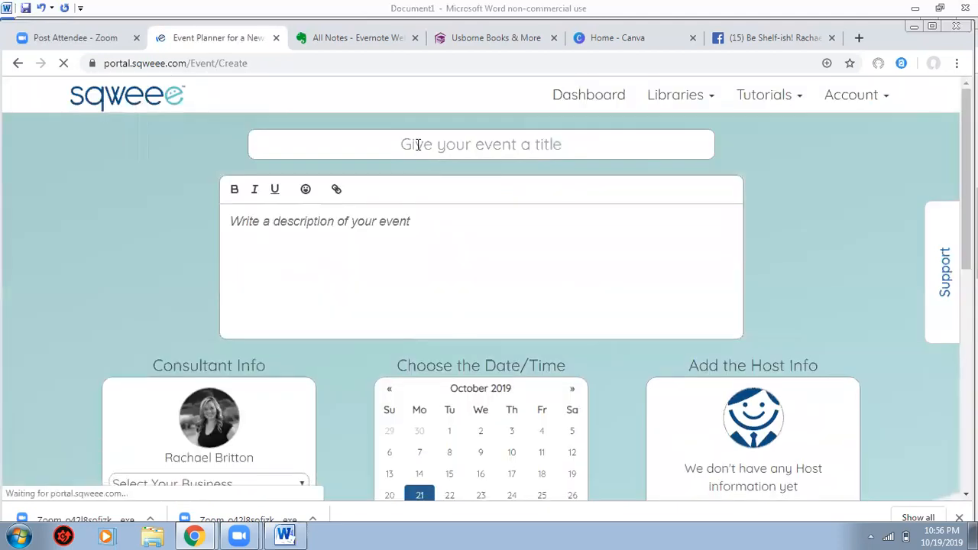
pyautogui.click(437, 143)
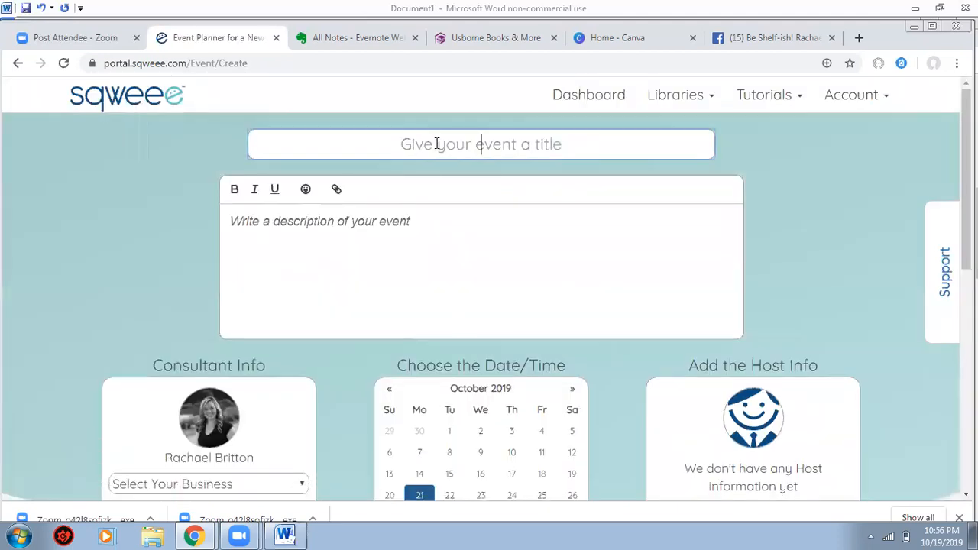
pyautogui.click(436, 144)
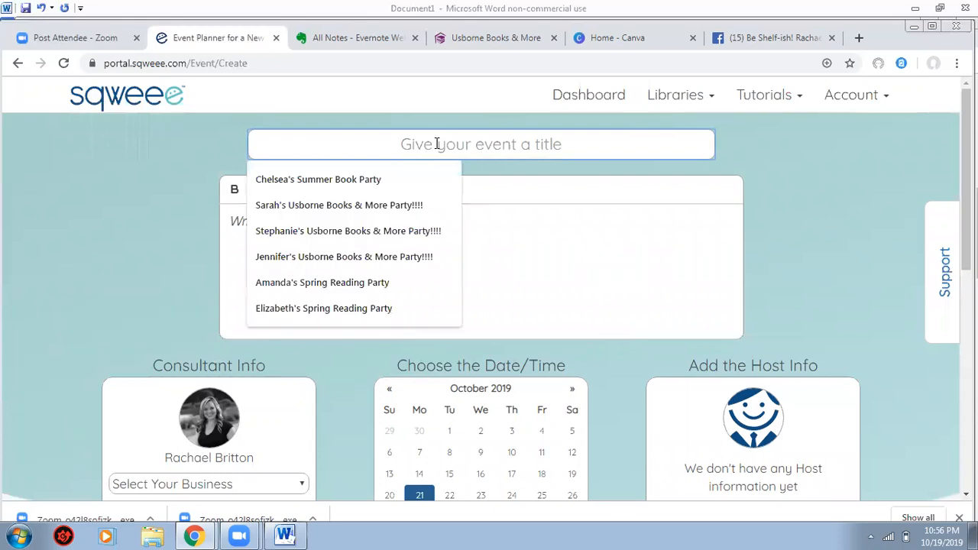
pyautogui.write('Launch')
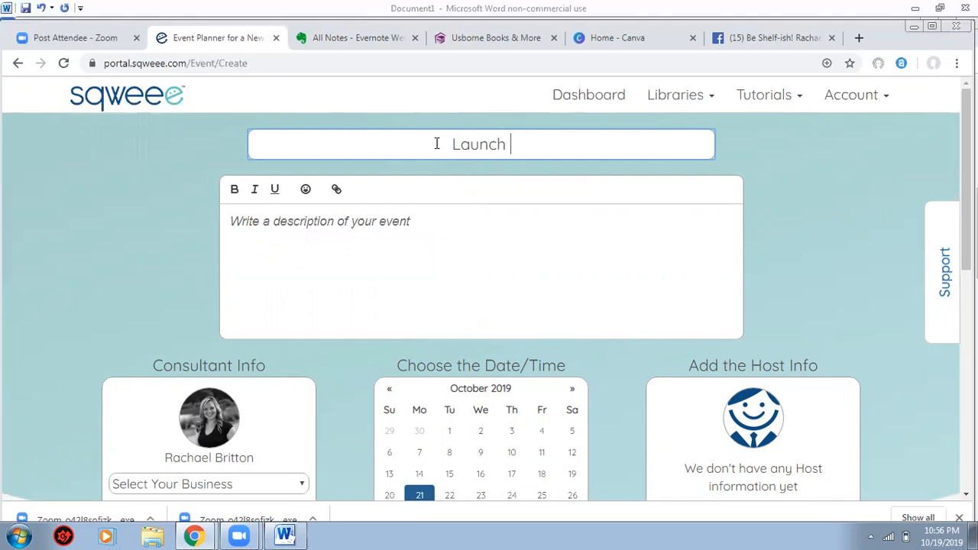
pyautogui.hotkey('ctrl', 'a')
pyautogui.press('BackSpace')
pyautogui.write('My Launch Party!')
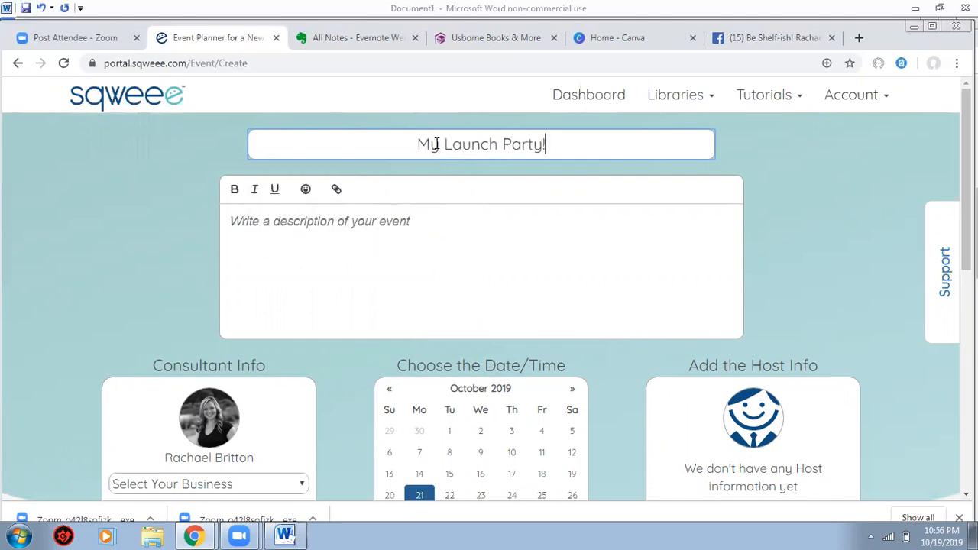
# Copy the first three description paragraphs from the Sqweee Launch Party note in Evernote and paste them into the event description
pyautogui.click(403, 260)
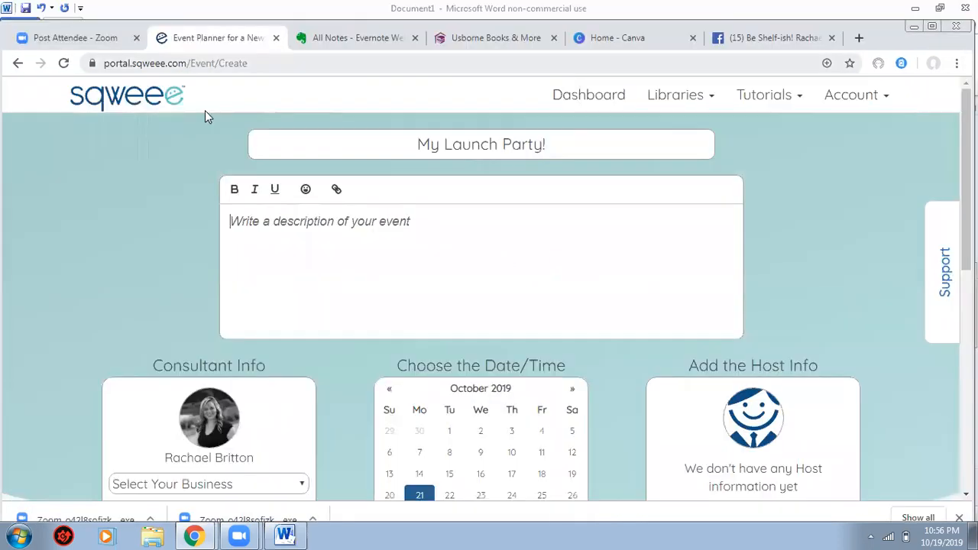
pyautogui.hotkey('ctrl', 'Tab')
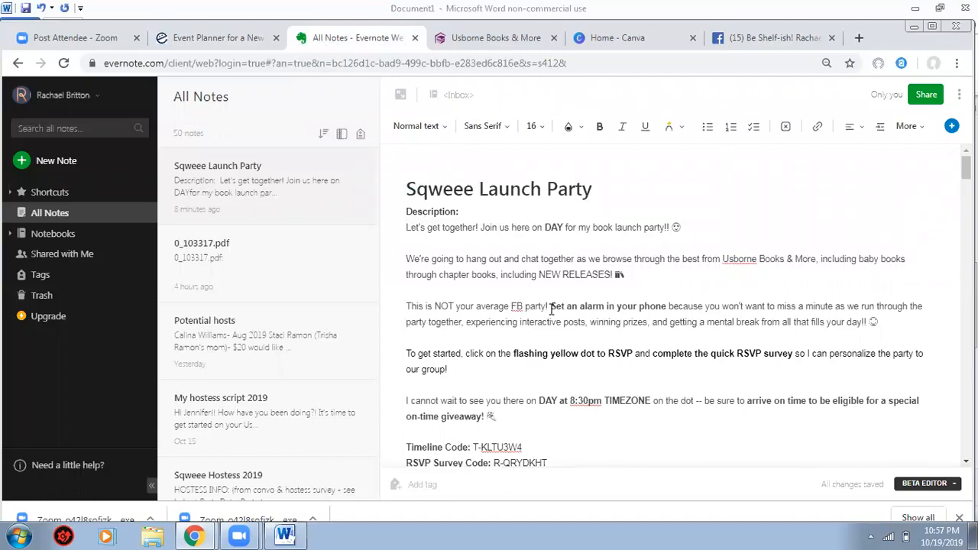
pyautogui.scroll(-1, 552, 312)
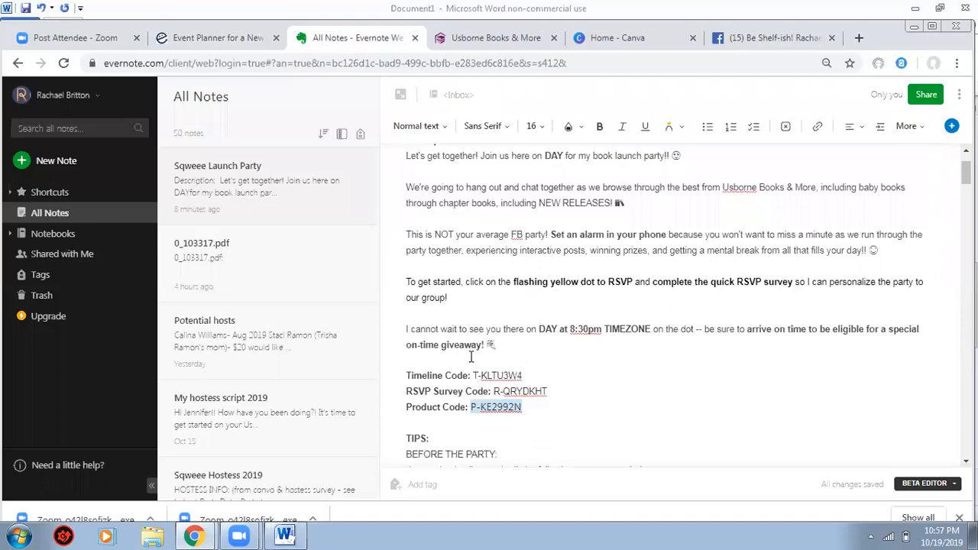
pyautogui.scroll(1, 417, 252)
pyautogui.moveTo(403, 227); pyautogui.dragTo(911, 327)
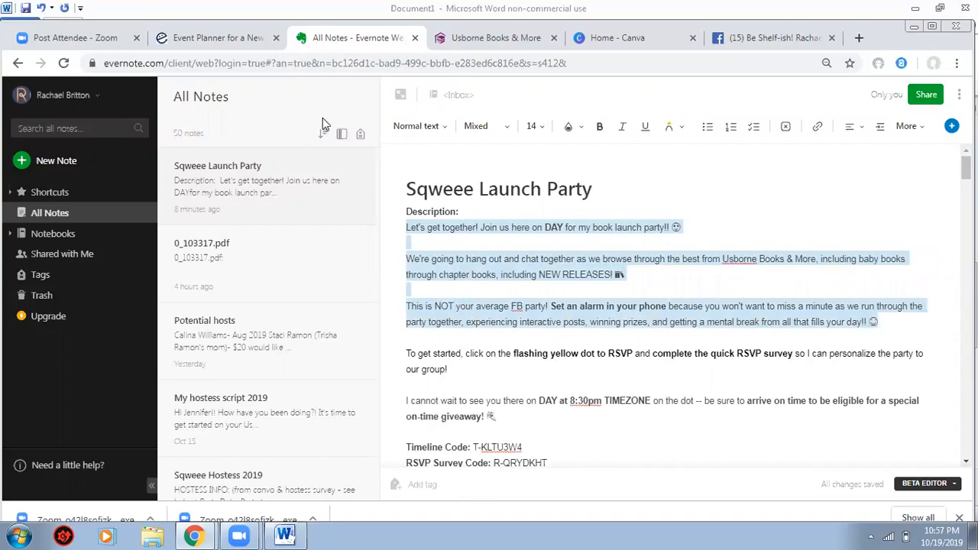
pyautogui.click(224, 38)
pyautogui.hotkey('ctrl', 'v')
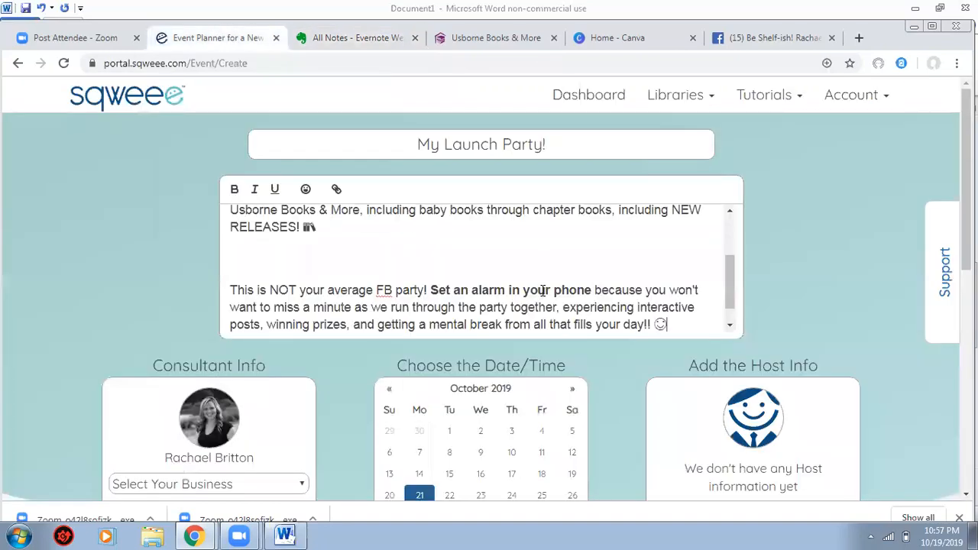
# Remove the extra blank lines between the paragraphs of the event description
pyautogui.scroll(3, 472, 225)
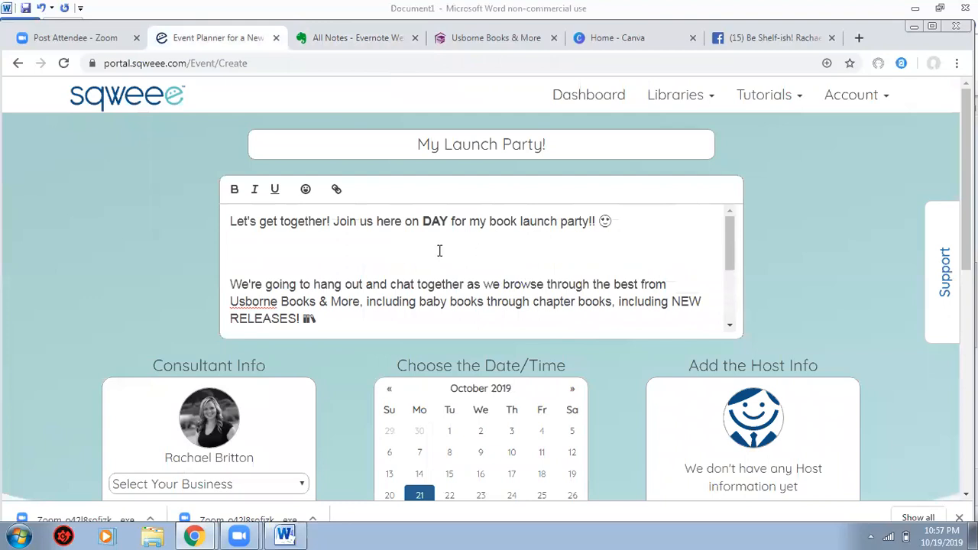
pyautogui.click(289, 243)
pyautogui.press('BackSpace')
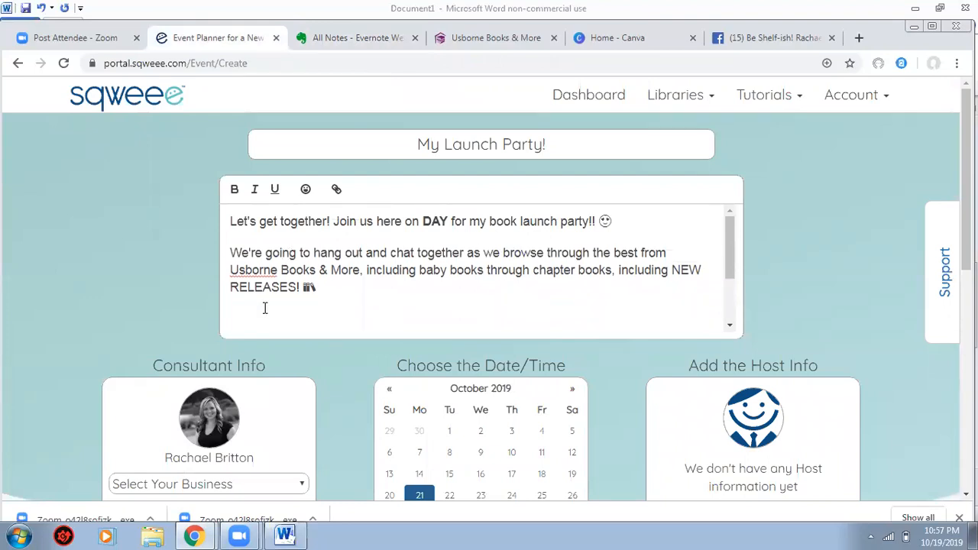
pyautogui.scroll(-1, 265, 307)
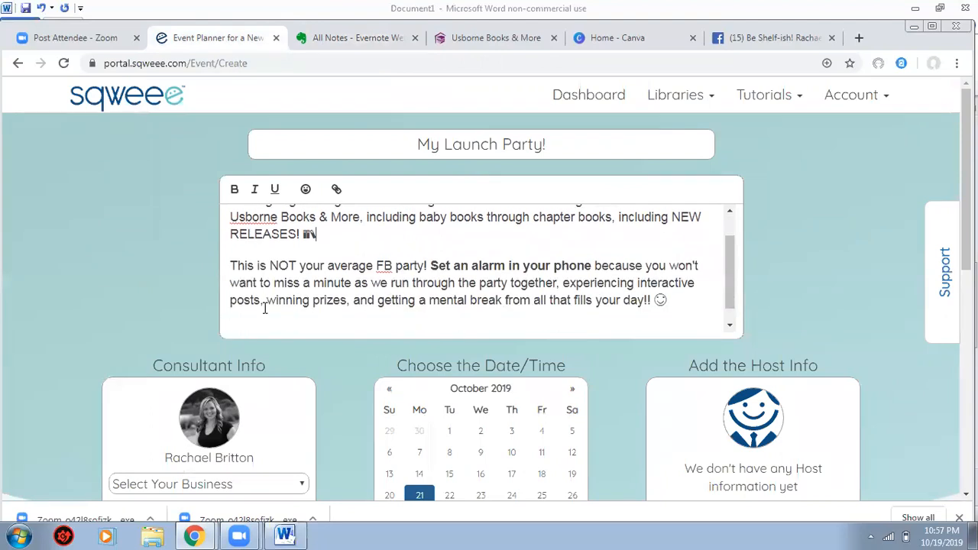
pyautogui.scroll(-4, 432, 299)
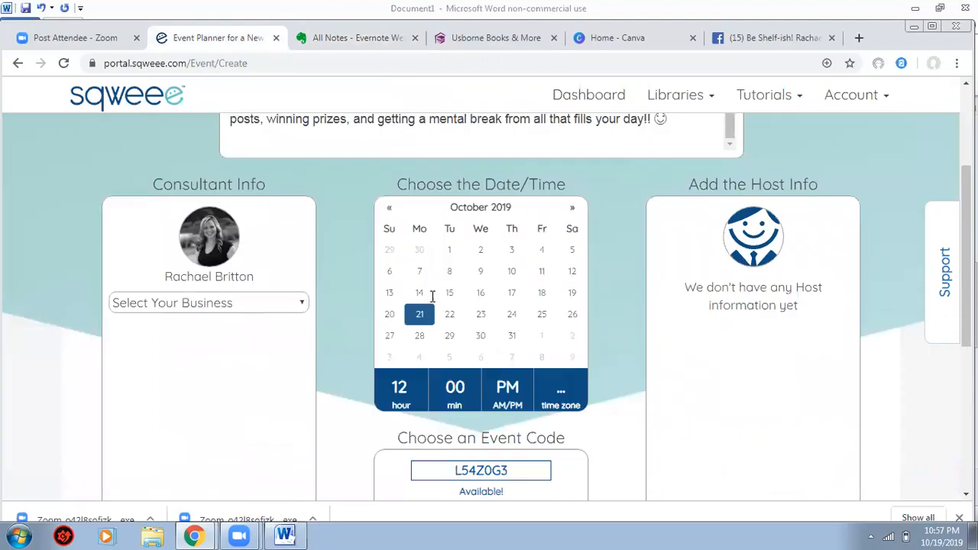
pyautogui.scroll(5, 435, 303)
pyautogui.scroll(1, 458, 319)
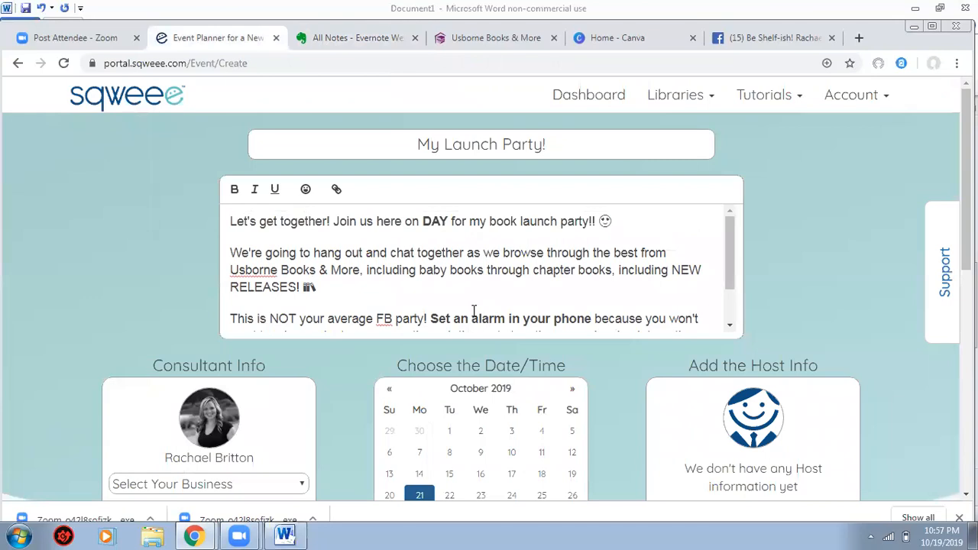
# Add the line "Hey! Message me after you complete your RSVP at # or FB messenger ___." at the end of the event description
pyautogui.scroll(-3, 474, 311)
pyautogui.scroll(-3, 458, 290)
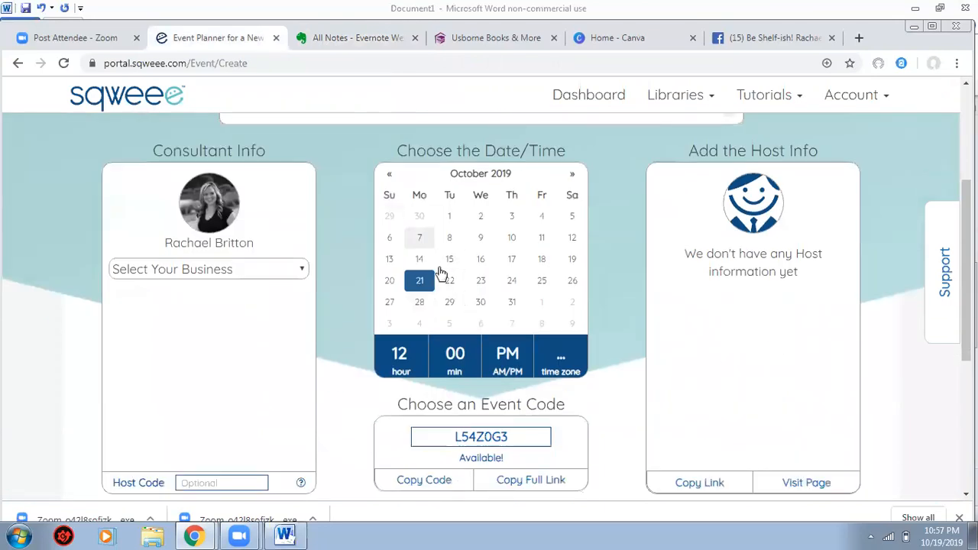
pyautogui.scroll(3, 376, 290)
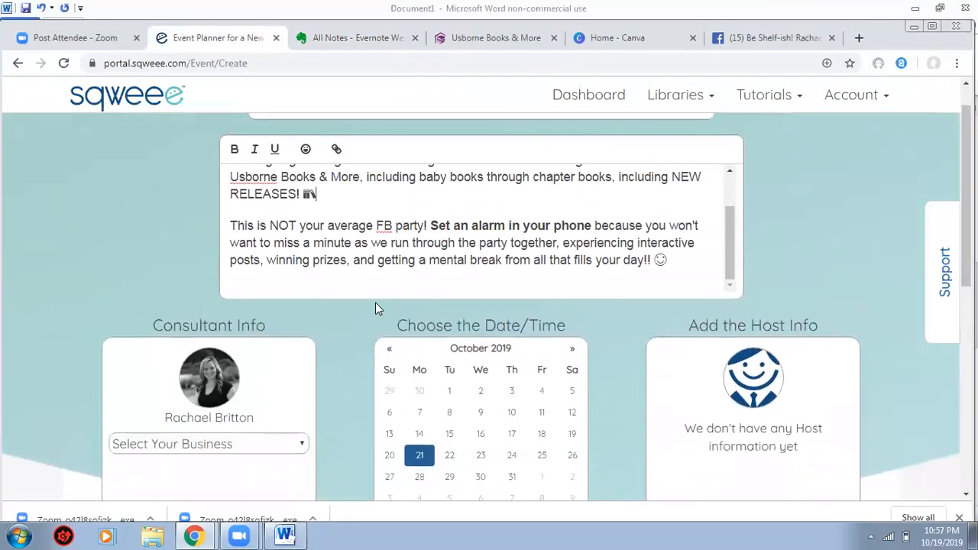
pyautogui.click(693, 262)
pyautogui.press('Return')
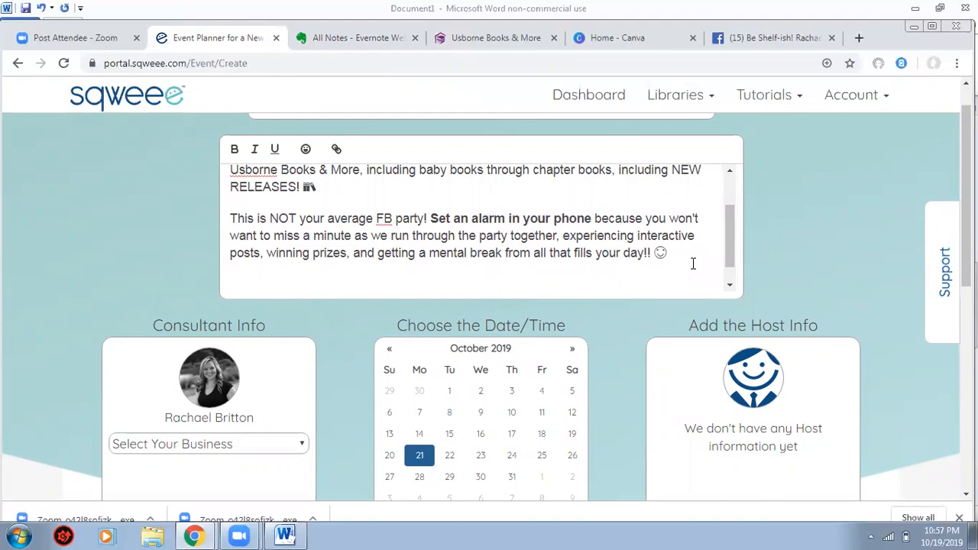
pyautogui.write('Hey!  Message me afte')
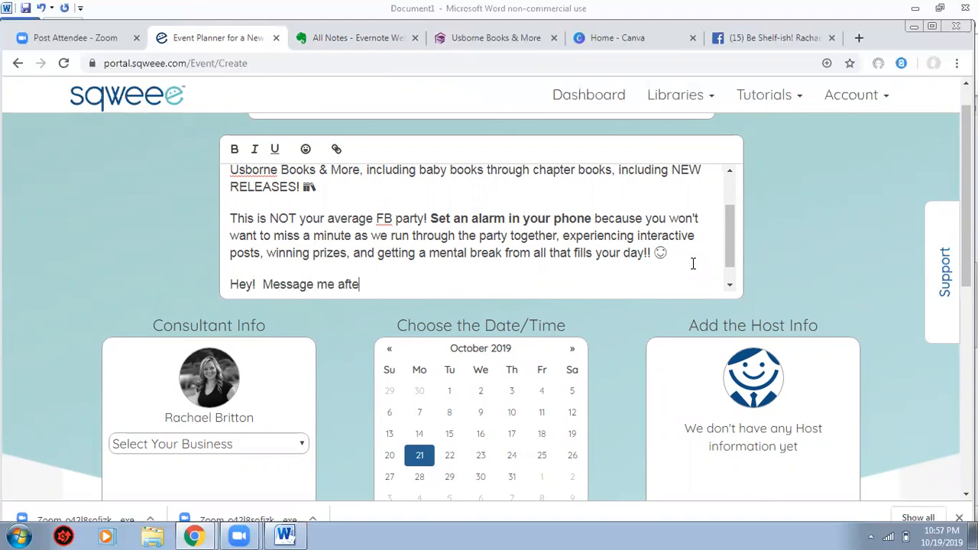
pyautogui.write('r you complete yo')
pyautogui.press('BackSpace')
pyautogui.write('our ')
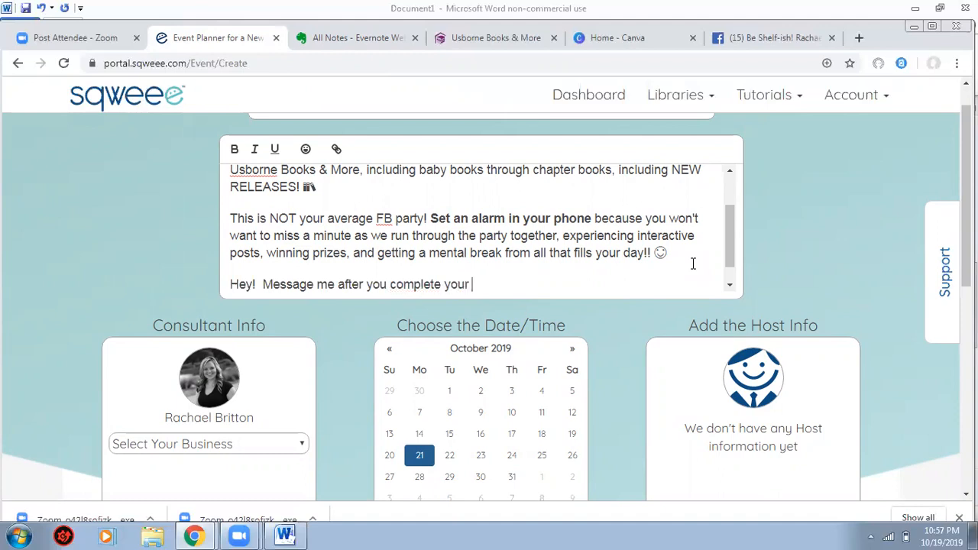
pyautogui.write('RSVP at # or FB messenger ___.')
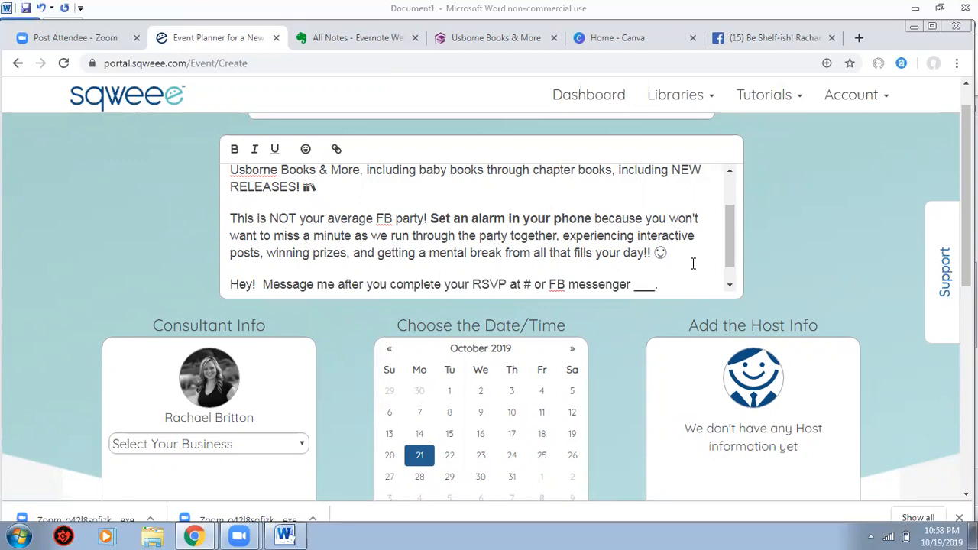
# Delete the added "Hey! Message me after you complete your RSVP" line from the event description
pyautogui.scroll(-1, 693, 263)
pyautogui.moveTo(645, 277); pyautogui.dragTo(194, 267)
pyautogui.click(767, 264)
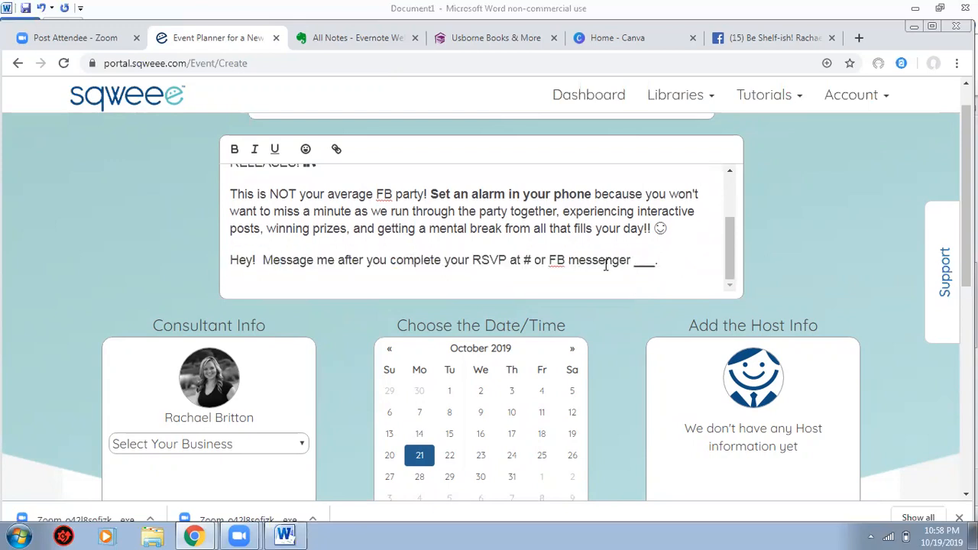
pyautogui.tripleClick(481, 262)
pyautogui.press('BackSpace')
pyautogui.press('BackSpace')
pyautogui.press('BackSpace')
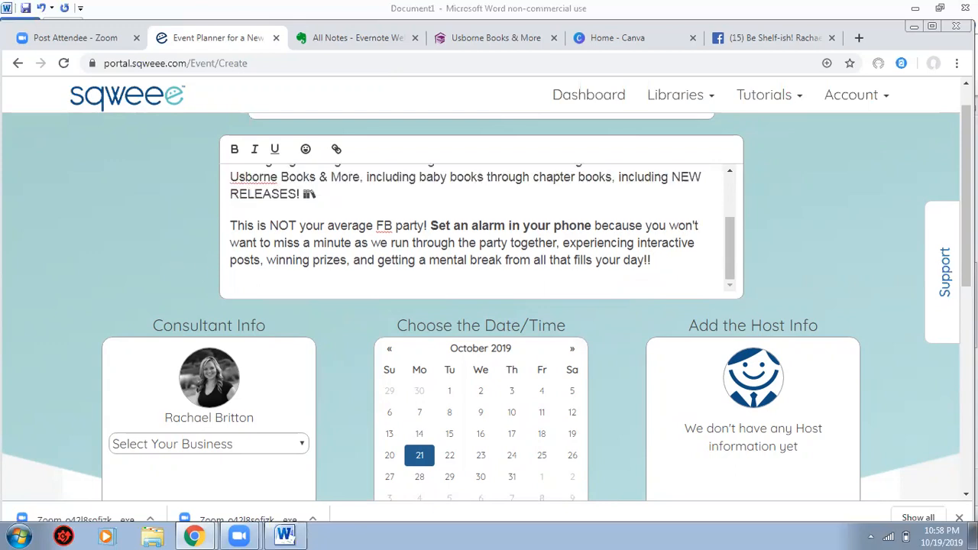
# Choose Usborne Books & More as the consultant's business for the event
pyautogui.scroll(-1, 203, 401)
pyautogui.click(202, 404)
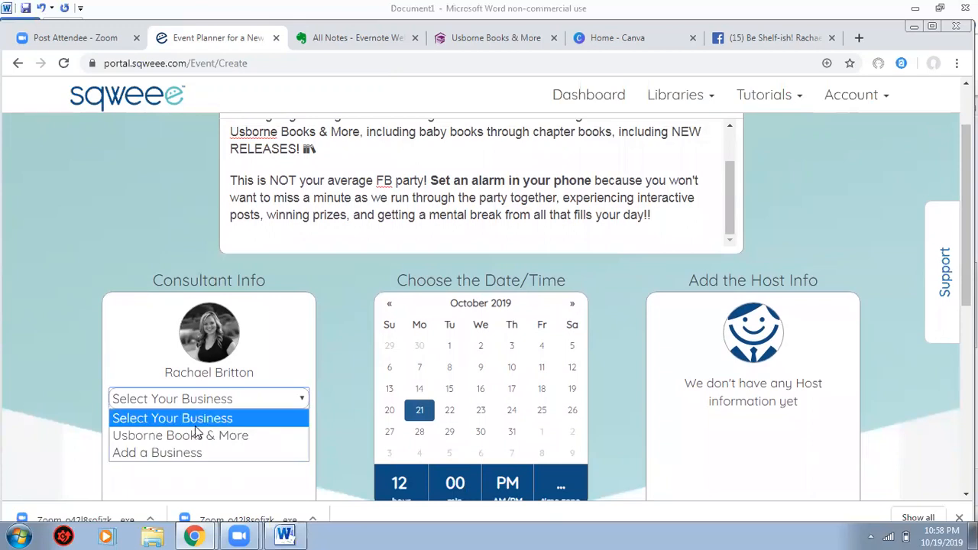
pyautogui.click(196, 434)
pyautogui.scroll(-4, 488, 305)
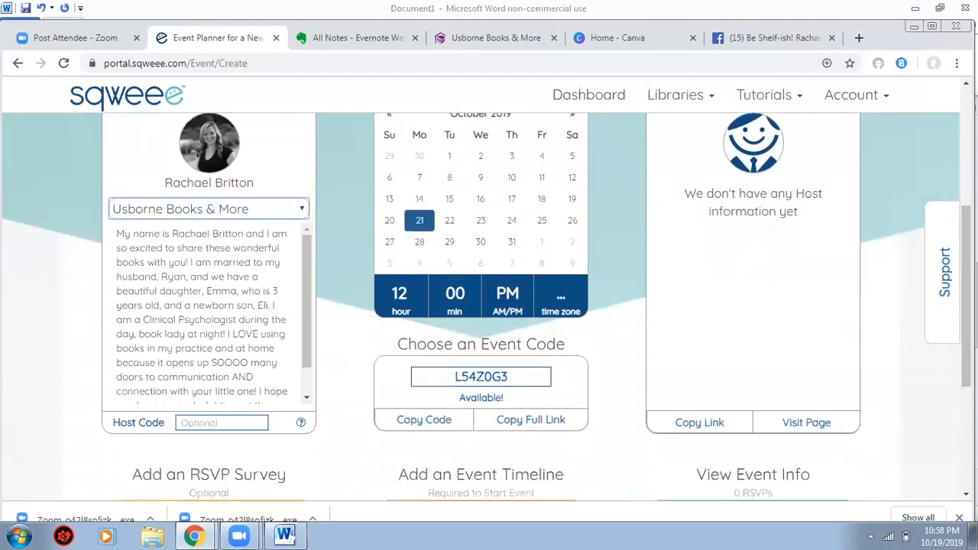
# Set the event's start hour to 09 and choose the Central (CDT) time zone on the map
pyautogui.scroll(2, 489, 305)
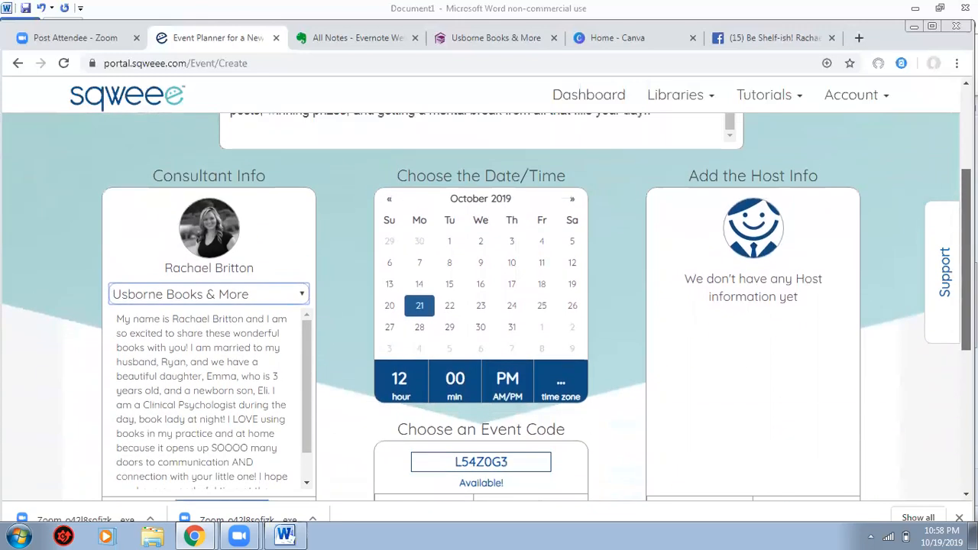
pyautogui.click(399, 384)
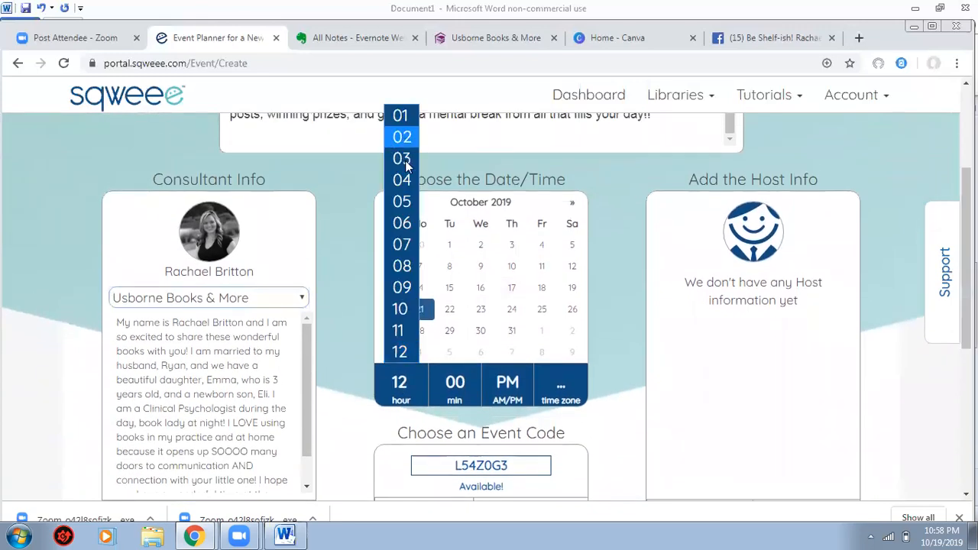
pyautogui.click(406, 290)
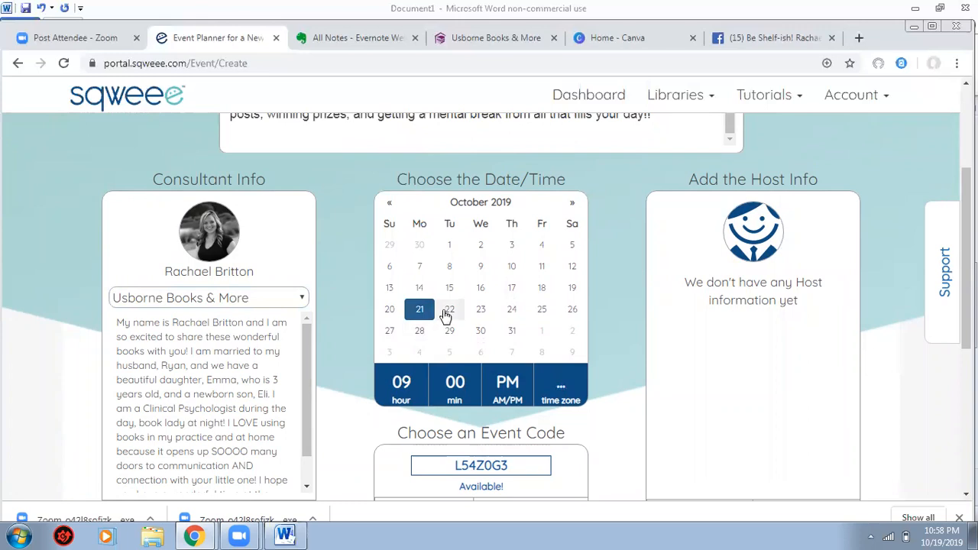
pyautogui.click(561, 388)
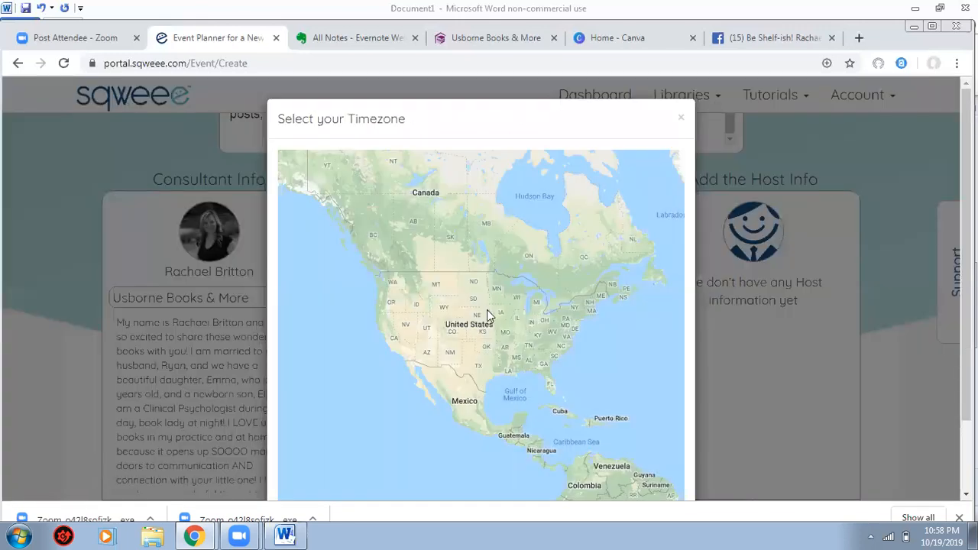
pyautogui.click(476, 346)
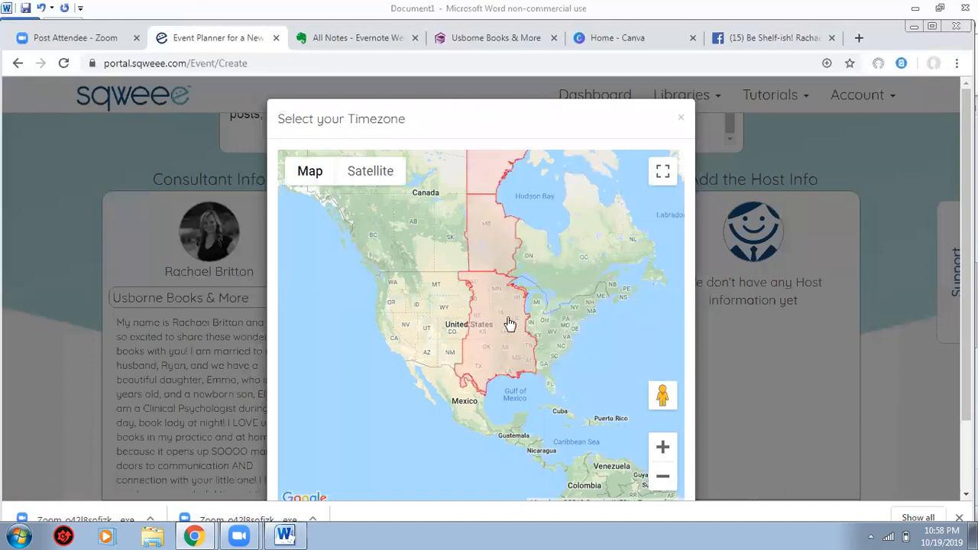
pyautogui.scroll(-2, 481, 321)
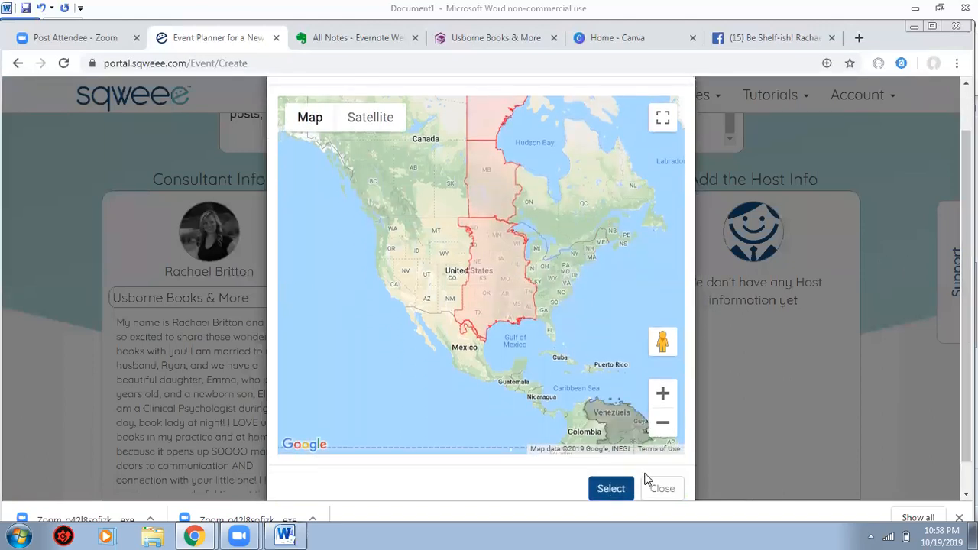
pyautogui.click(609, 486)
pyautogui.scroll(3, 599, 373)
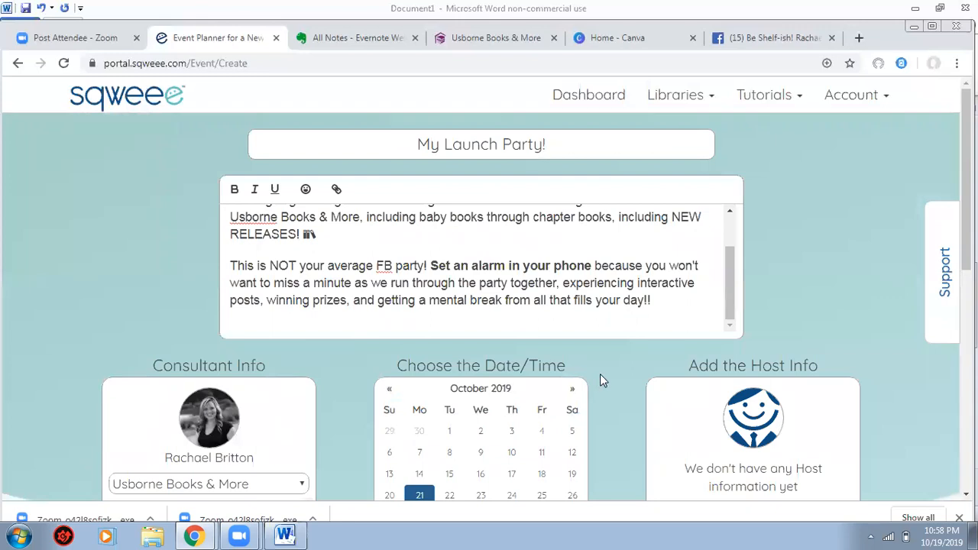
# Try "Mylaunchparty" as the event code and clear it
pyautogui.scroll(-3, 572, 391)
pyautogui.moveTo(527, 437); pyautogui.dragTo(397, 445)
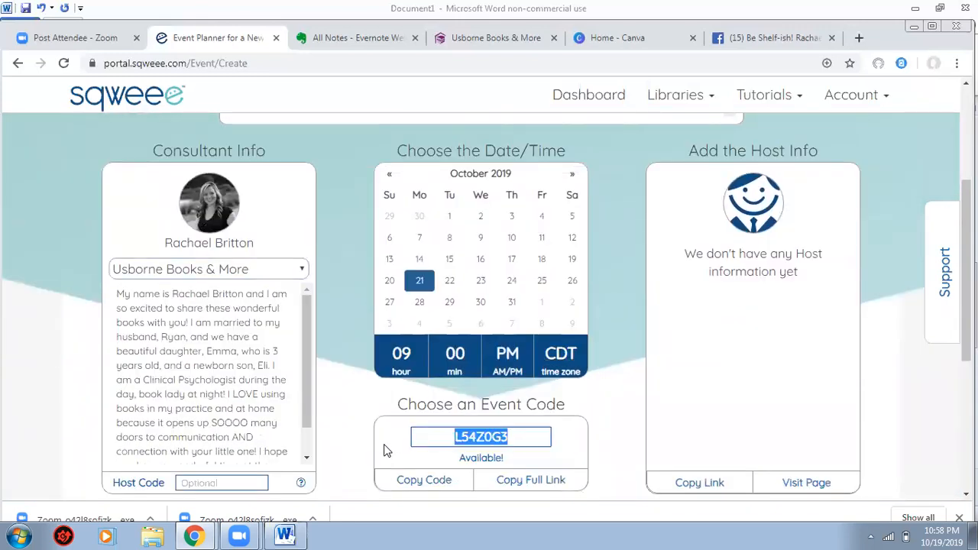
pyautogui.write('Myl')
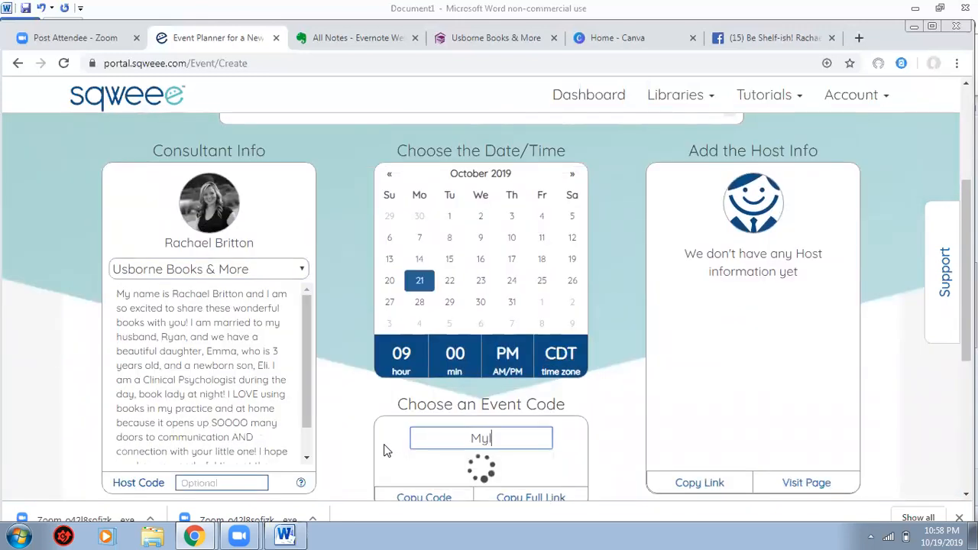
pyautogui.write('aunchparty')
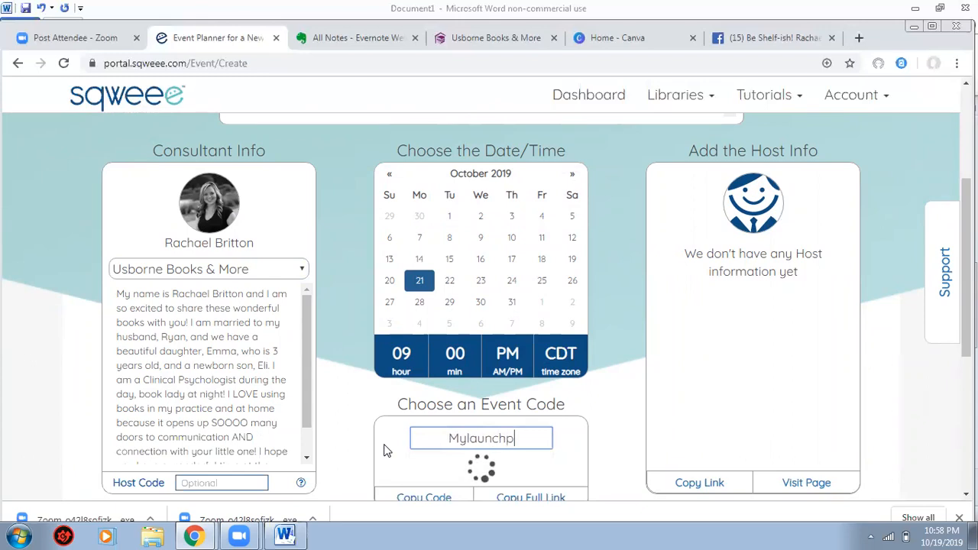
pyautogui.press('BackSpace')
pyautogui.press('BackSpace')
pyautogui.press('BackSpace')
pyautogui.press('BackSpace')
pyautogui.press('BackSpace')
pyautogui.press('BackSpace')
pyautogui.press('BackSpace')
pyautogui.press('BackSpace')
pyautogui.press('BackSpace')
pyautogui.press('BackSpace')
pyautogui.press('BackSpace')
pyautogui.press('BackSpace')
pyautogui.press('BackSpace')
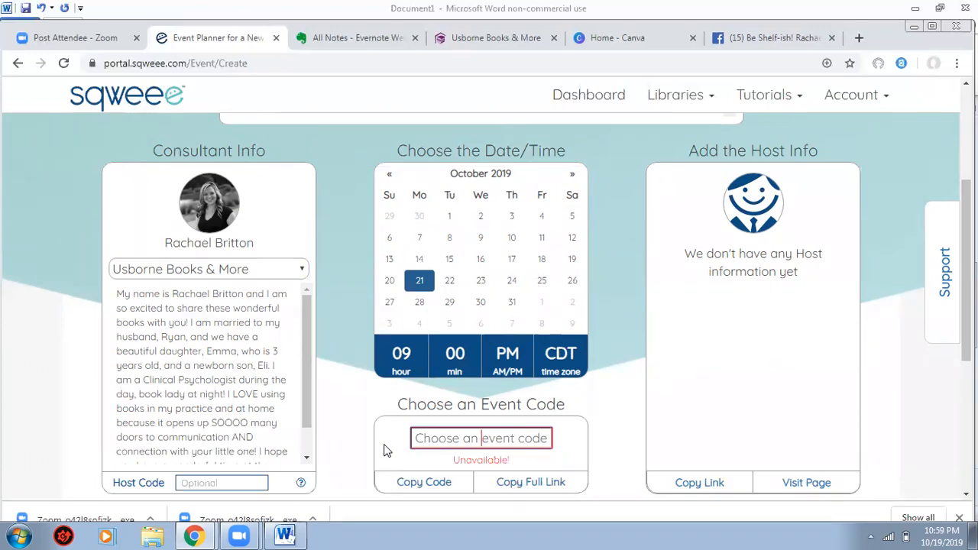
# Set the event code to the consultant's first name followed by "sparty2"
pyautogui.write('Rach')
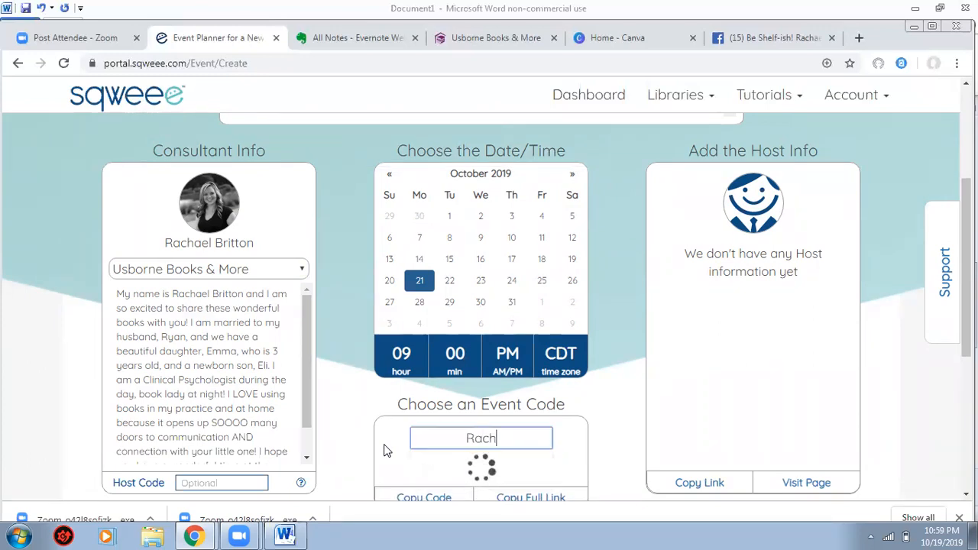
pyautogui.write('aels')
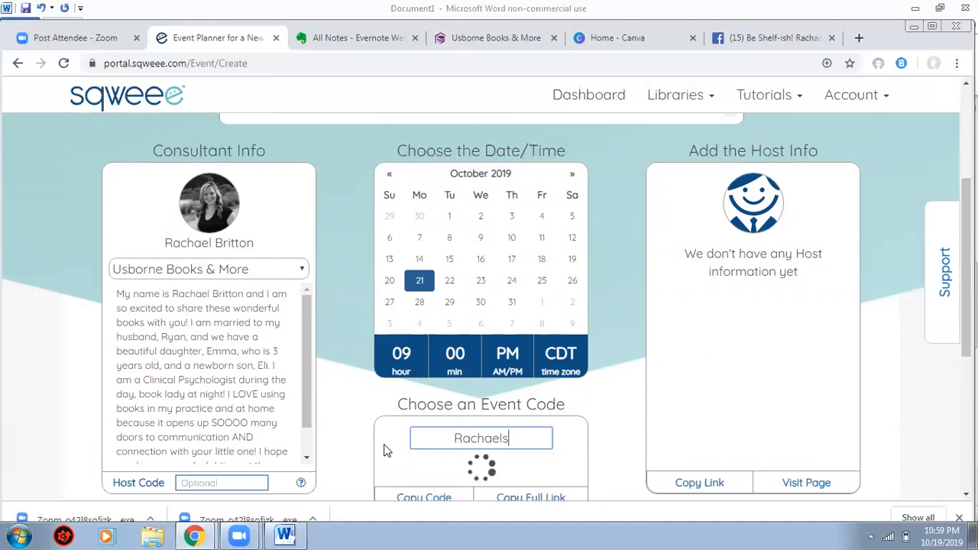
pyautogui.write('party')
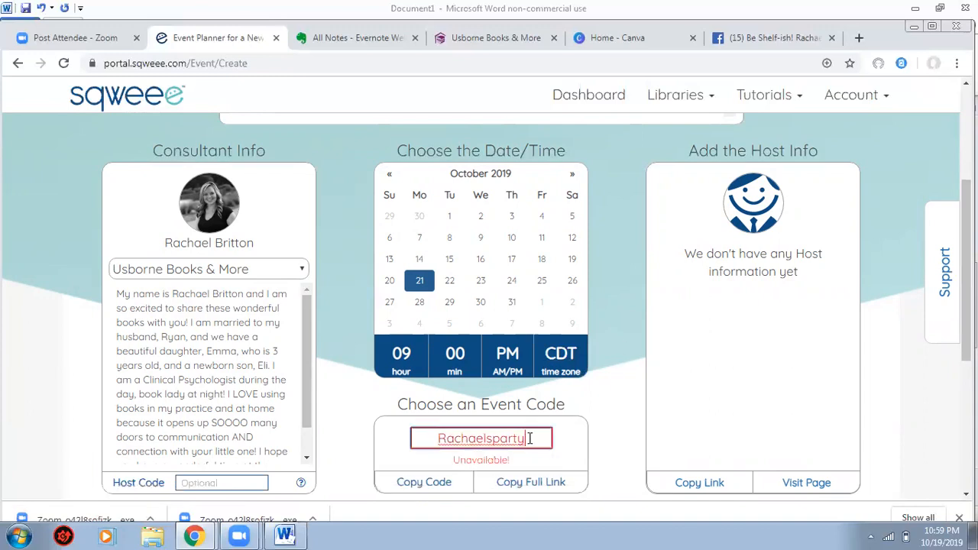
pyautogui.write('2')
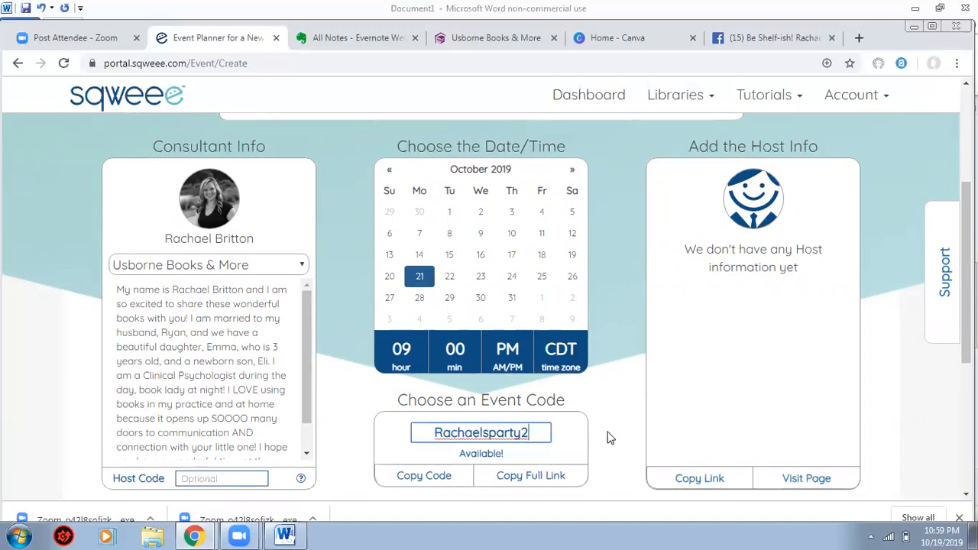
# Add a new line reading "Shopping Link:" at the end of the event description
pyautogui.scroll(-2, 606, 436)
pyautogui.scroll(5, 608, 434)
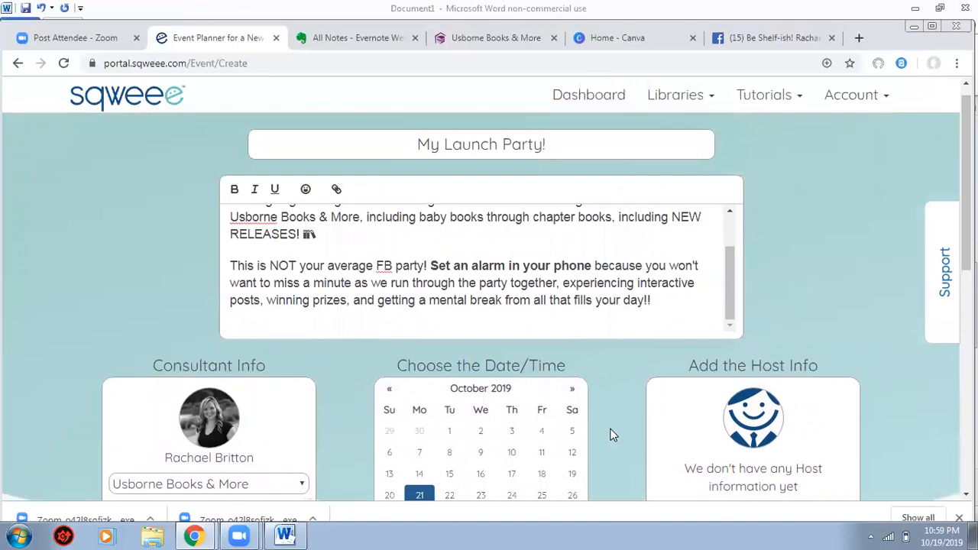
pyautogui.scroll(-1, 596, 367)
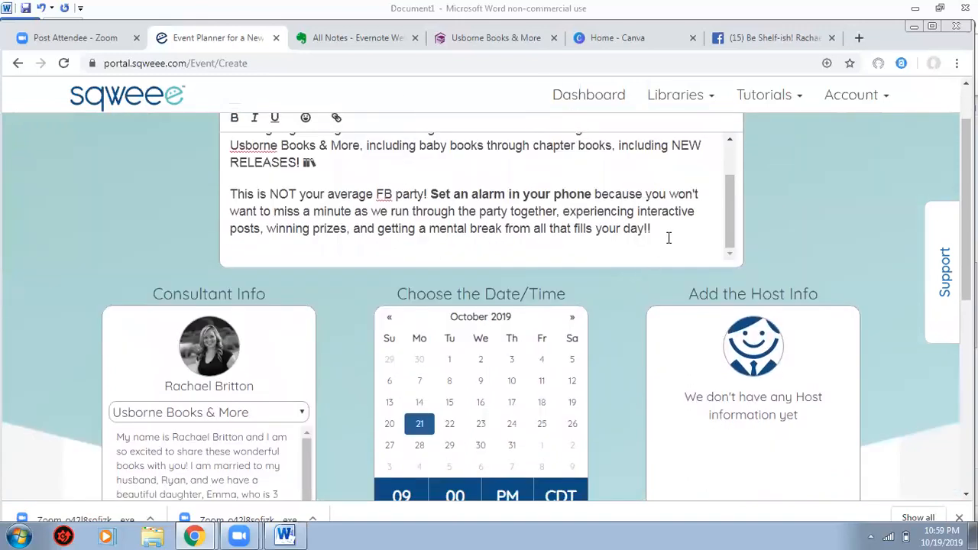
pyautogui.press('Return')
pyautogui.write('SHop')
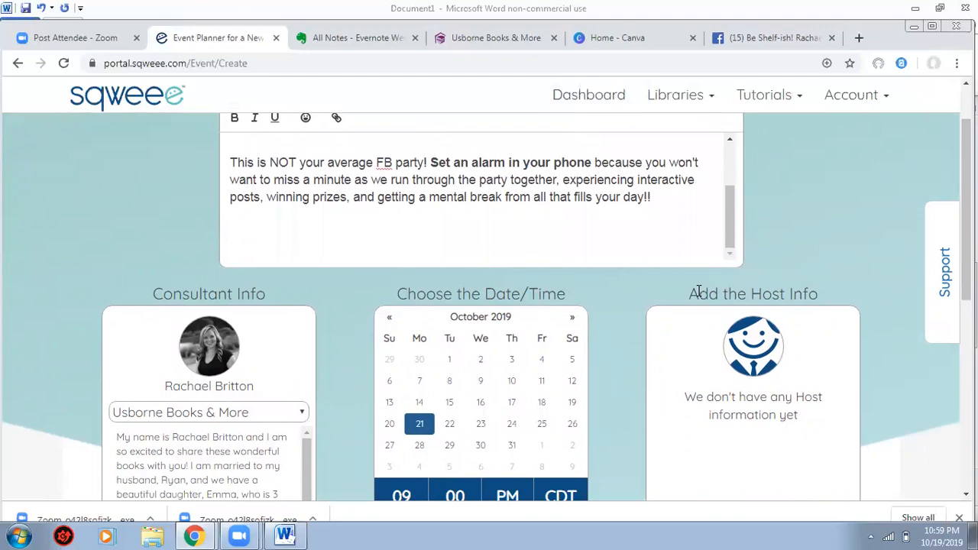
pyautogui.write('p')
pyautogui.press('BackSpace')
pyautogui.press('BackSpace')
pyautogui.press('BackSpace')
pyautogui.press('BackSpace')
pyautogui.write('hopping Link:')
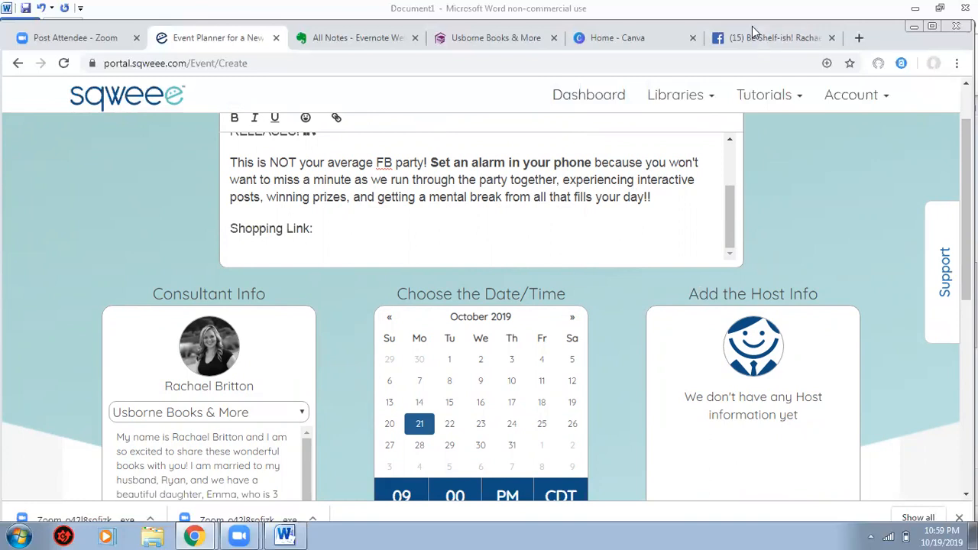
# Switch to the Usborne Books & More site and look over the account's form for adding a new event
pyautogui.click(496, 38)
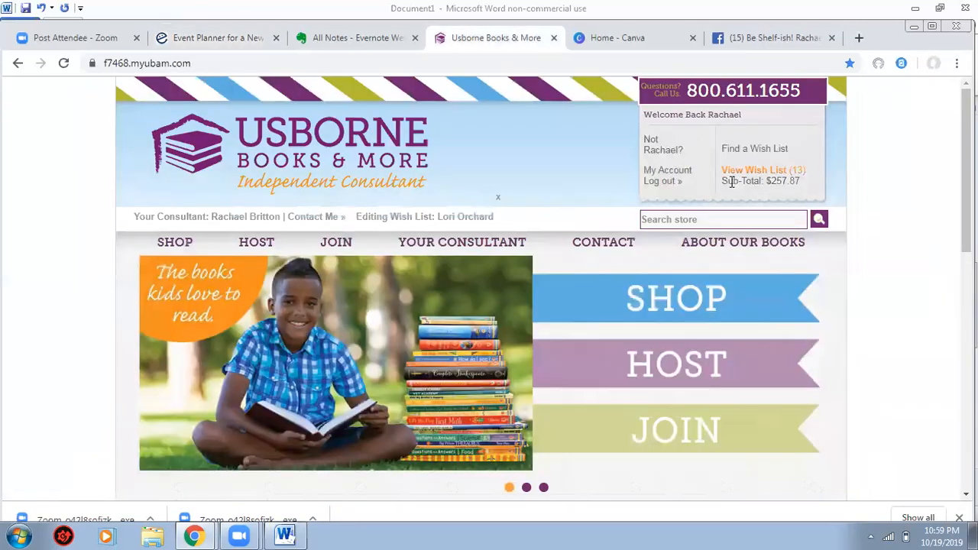
pyautogui.click(679, 177)
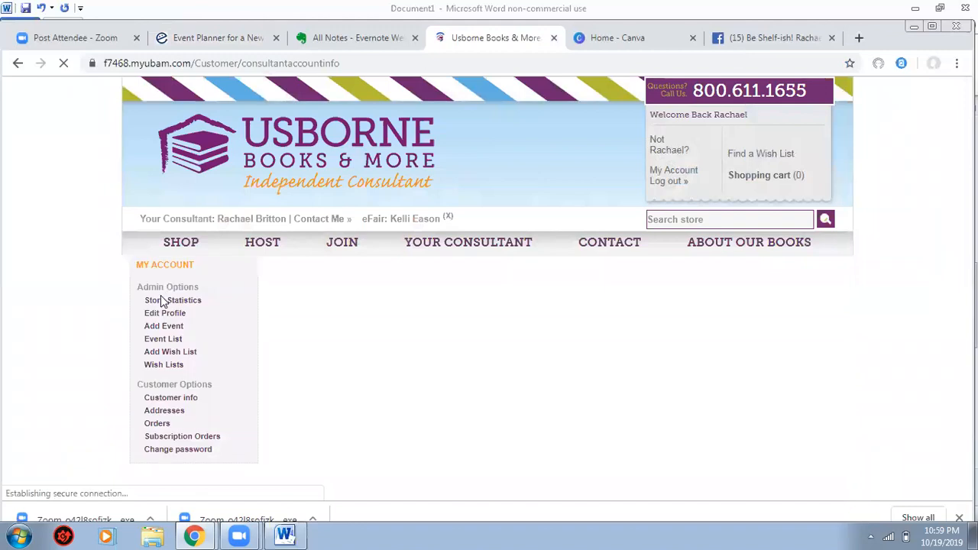
pyautogui.click(154, 340)
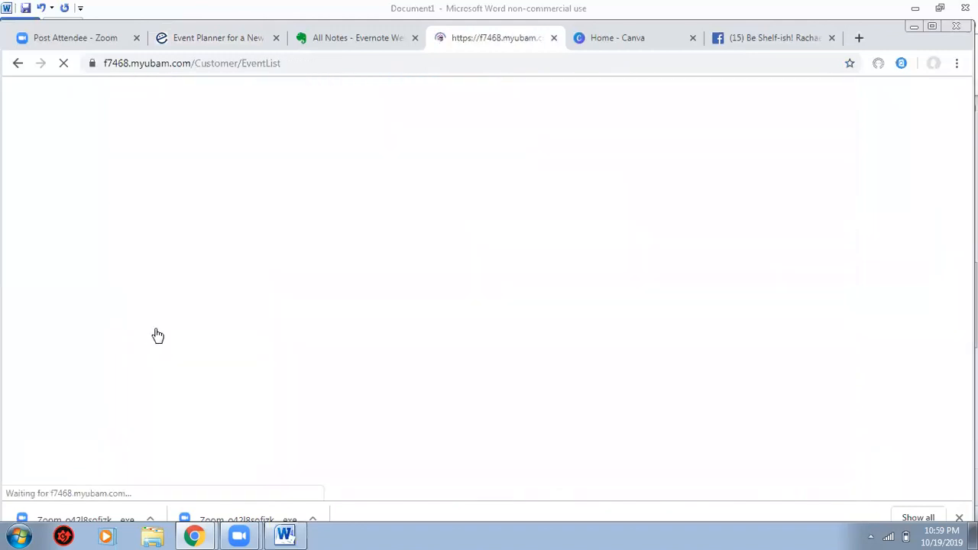
pyautogui.click(158, 327)
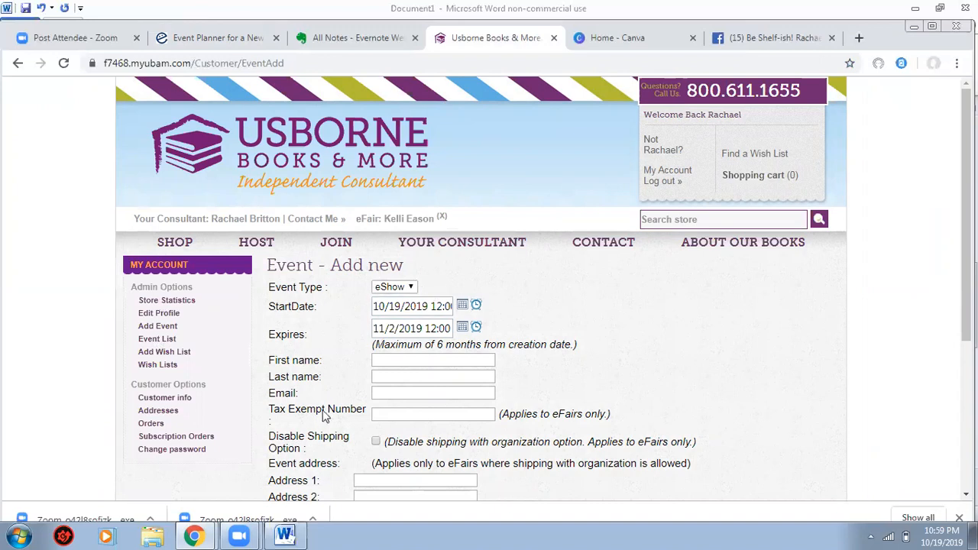
pyautogui.click(415, 286)
pyautogui.click(415, 286)
pyautogui.scroll(-3, 341, 393)
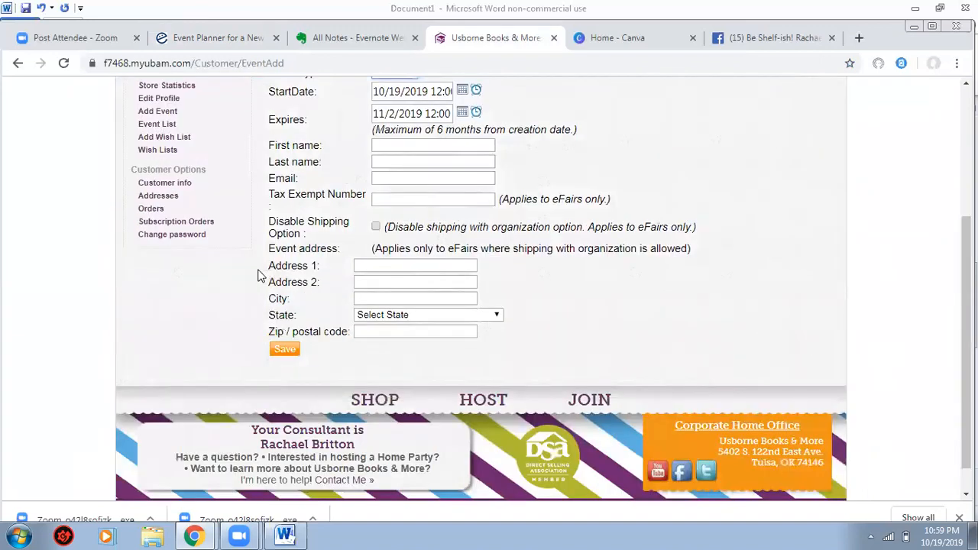
pyautogui.scroll(3, 260, 283)
# Open the Usborne event list and copy the event link of the consultant's own active eShow
pyautogui.click(167, 340)
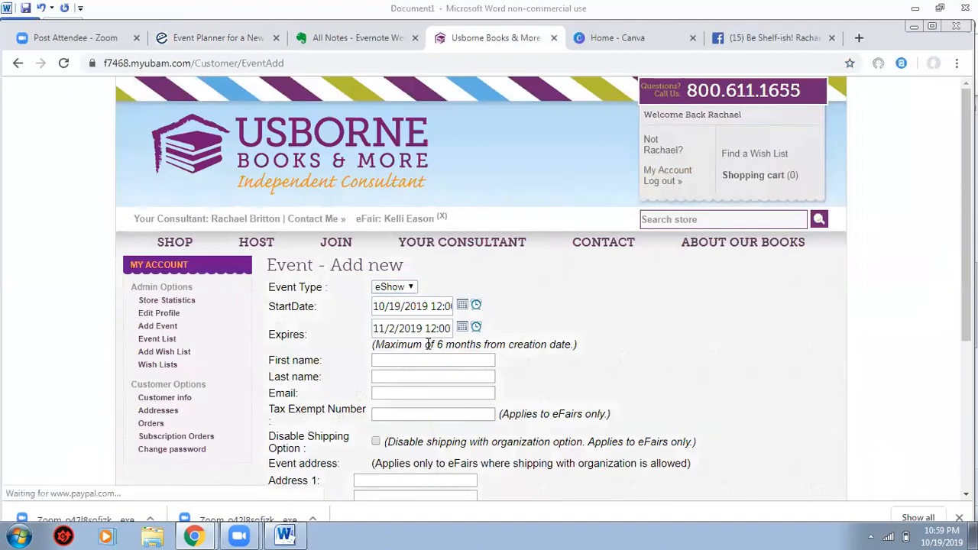
pyautogui.scroll(-4, 425, 343)
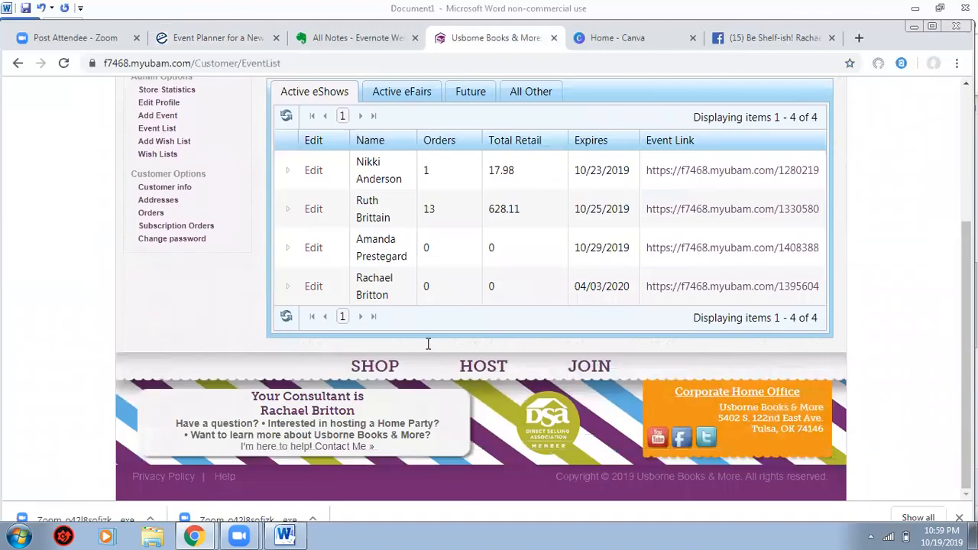
pyautogui.moveTo(819, 287); pyautogui.dragTo(647, 291)
pyautogui.hotkey('ctrl', 'c')
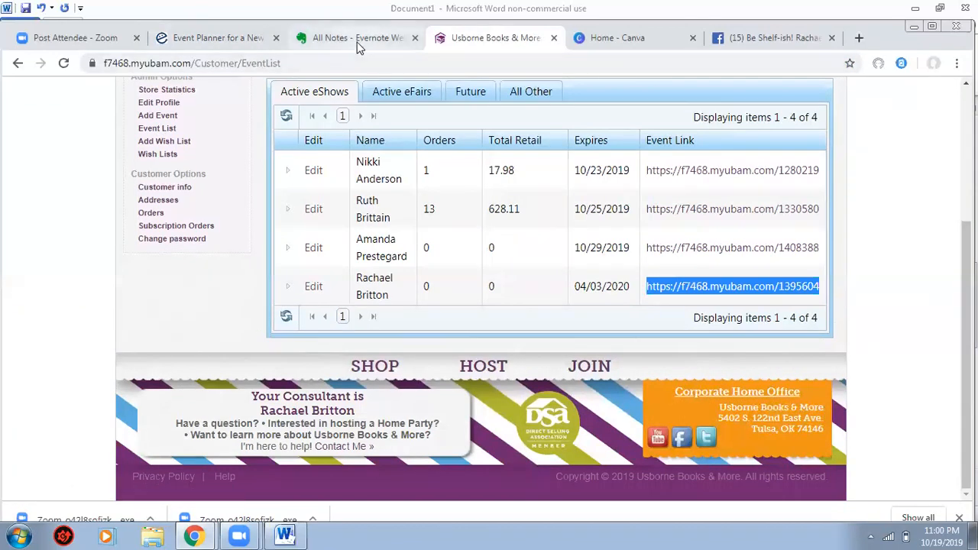
pyautogui.click(377, 40)
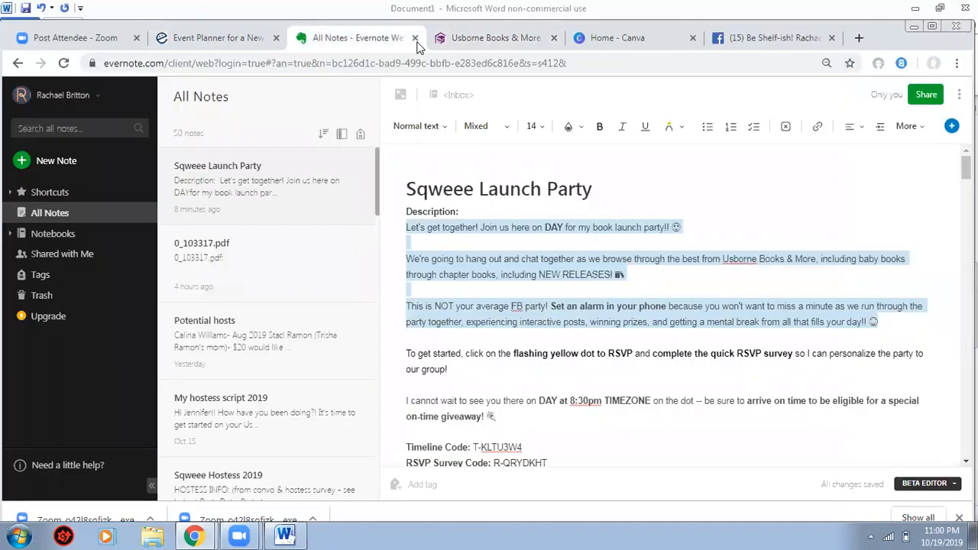
pyautogui.hotkey('ctrl', 'shift', 'Tab')
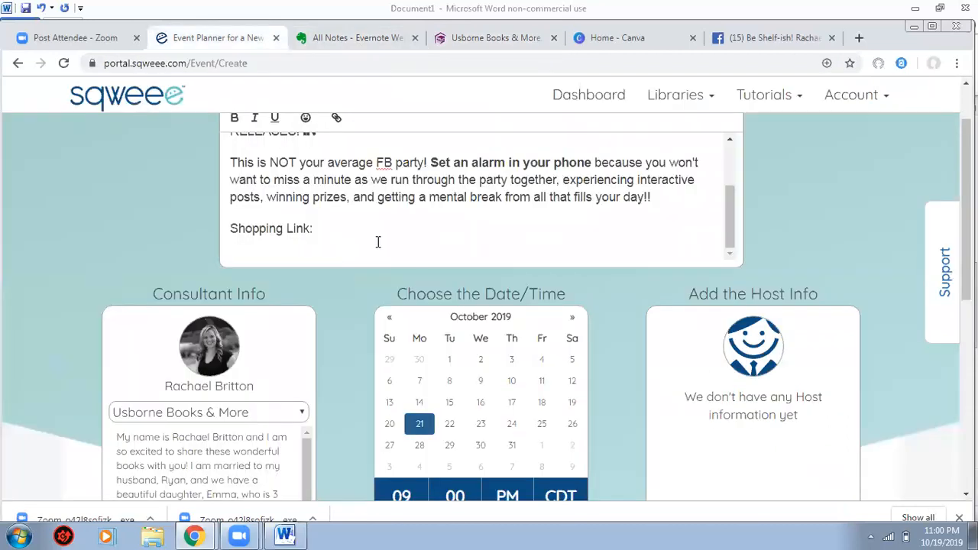
pyautogui.hotkey('ctrl', 'v')
pyautogui.scroll(-3, 545, 278)
pyautogui.scroll(3, 545, 283)
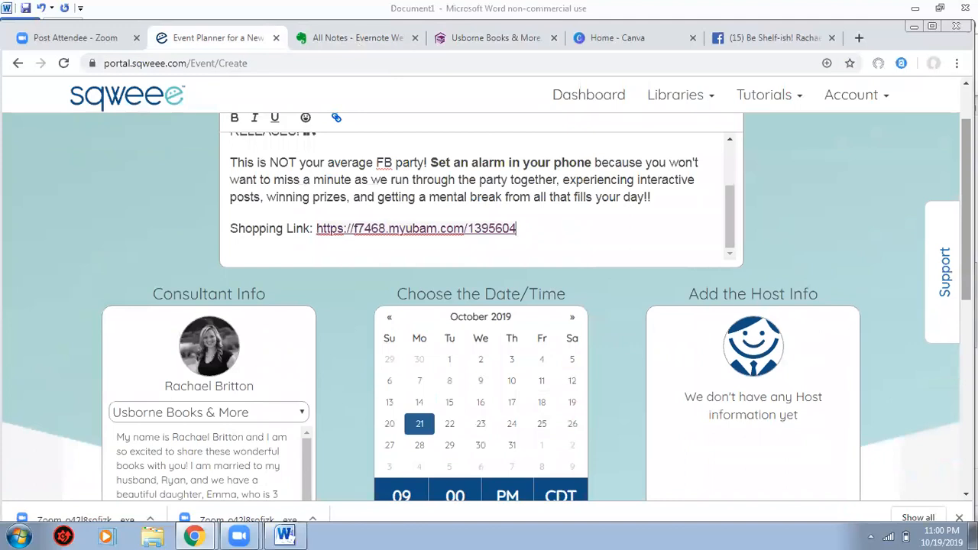
pyautogui.scroll(-3, 745, 343)
pyautogui.click(227, 409)
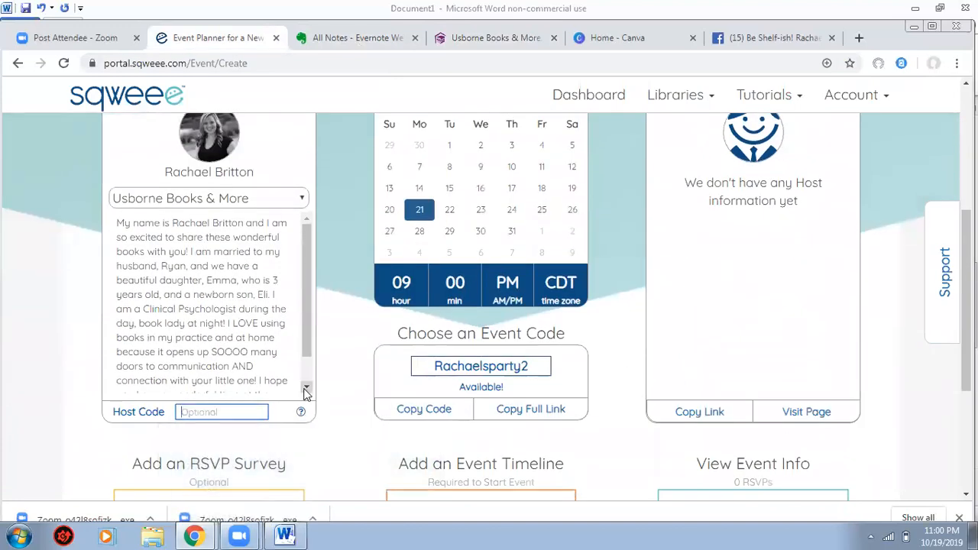
pyautogui.write('e')
pyautogui.press('BackSpace')
pyautogui.click(246, 413)
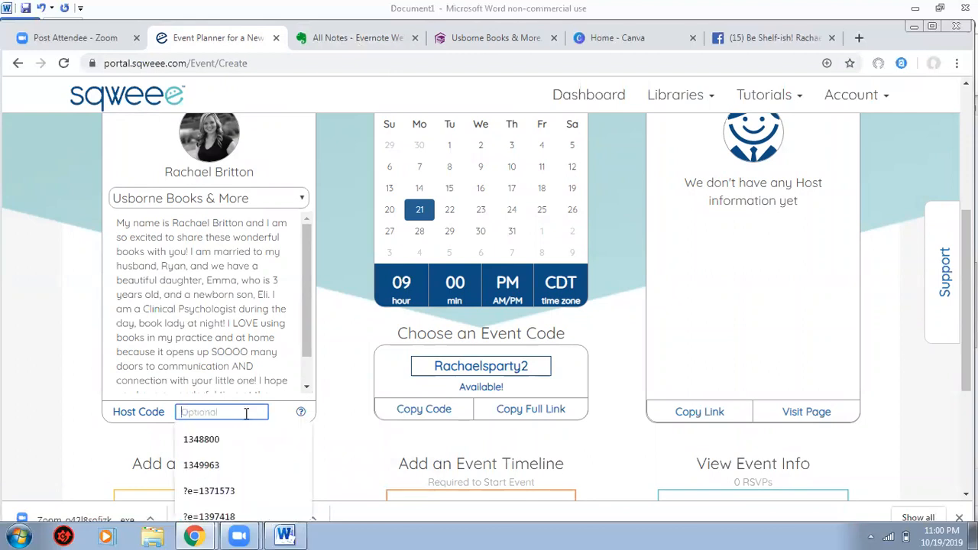
pyautogui.click(208, 491)
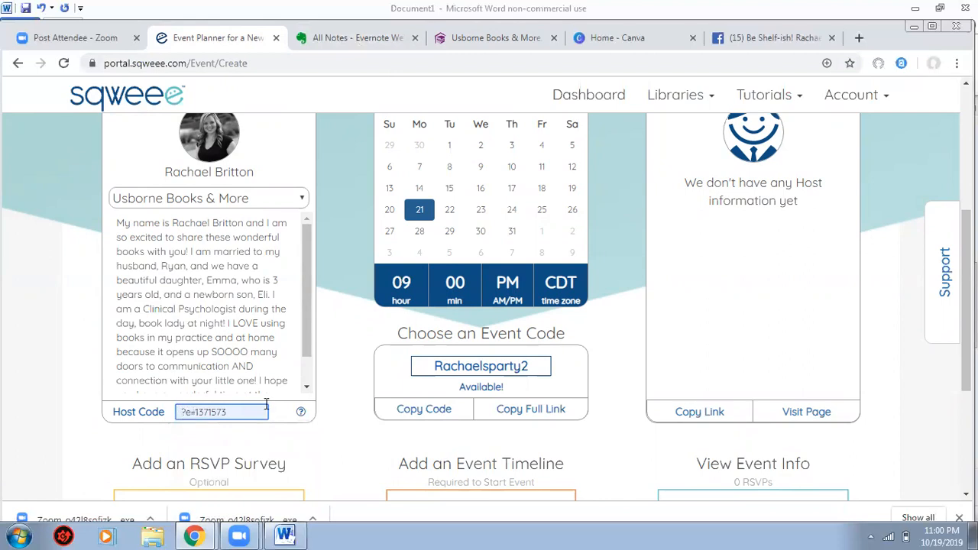
# Copy the number 1395604 from the shopping link and replace the host code's number with it, keeping the "?e=" prefix
pyautogui.scroll(2, 965, 298)
pyautogui.scroll(2, 650, 201)
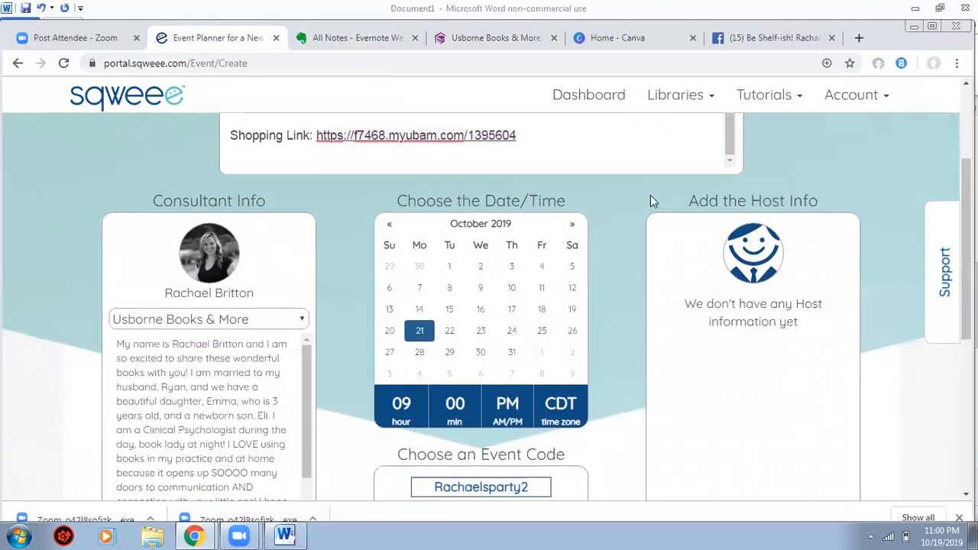
pyautogui.doubleClick(506, 135)
pyautogui.hotkey('ctrl', 'c')
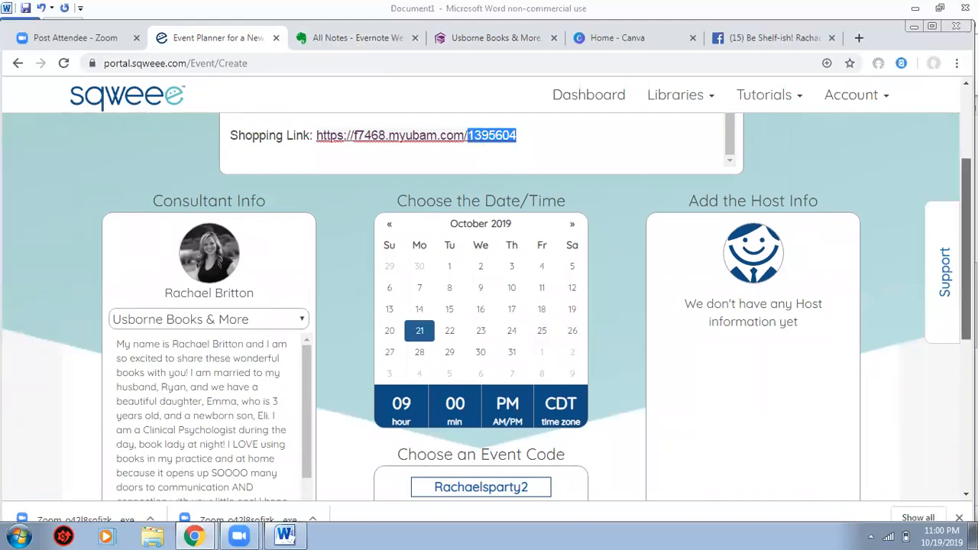
pyautogui.scroll(-3, 879, 323)
pyautogui.doubleClick(200, 357)
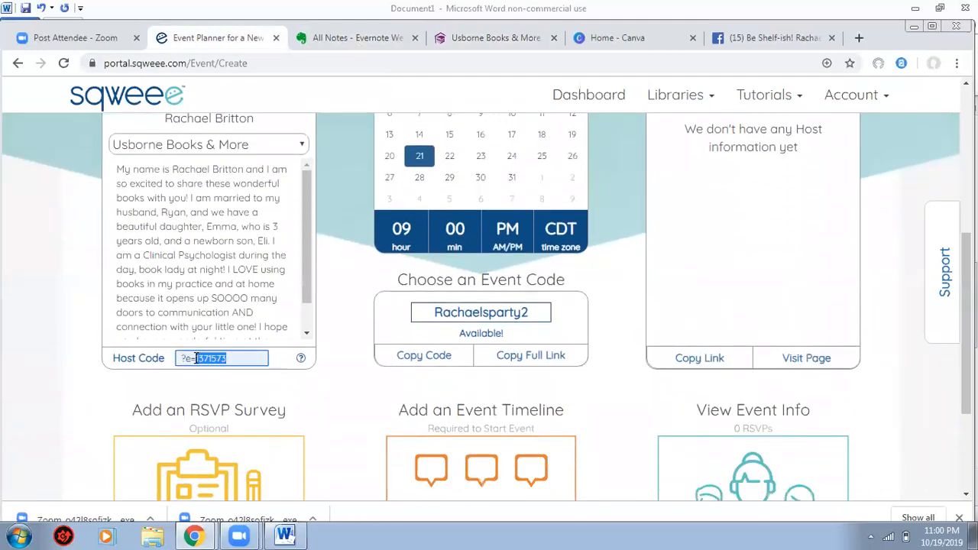
pyautogui.hotkey('ctrl', 'v')
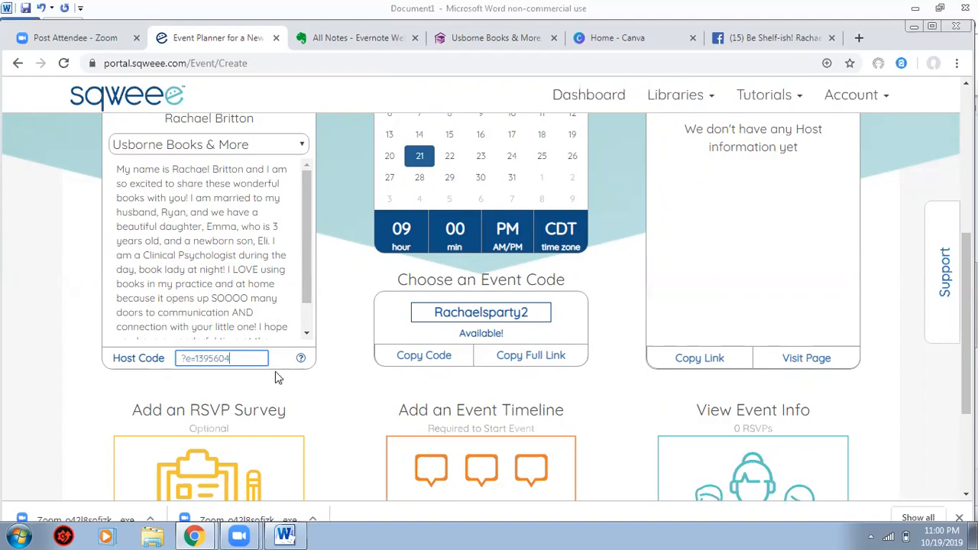
# Open the RSVP survey builder for the launch party event
pyautogui.scroll(3, 275, 375)
pyautogui.scroll(-3, 331, 210)
pyautogui.scroll(1, 217, 358)
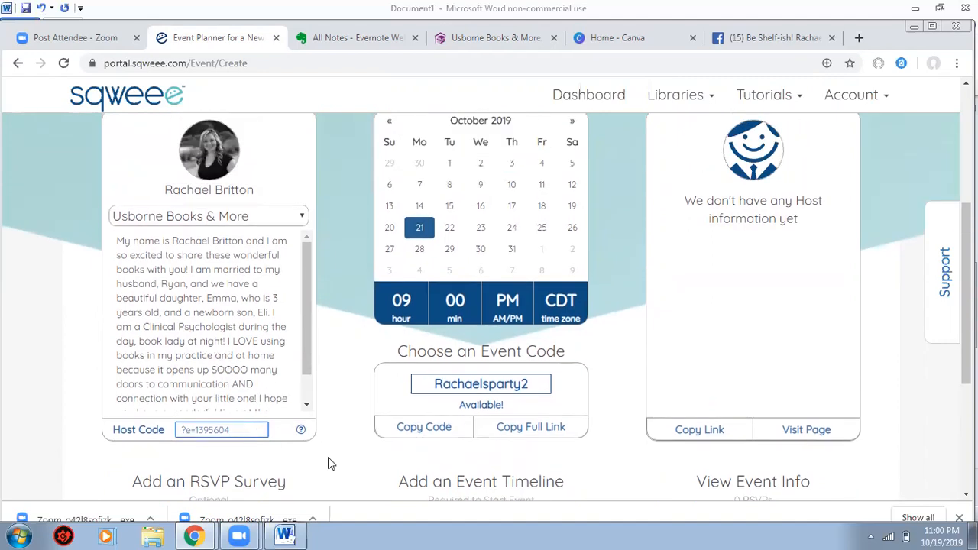
pyautogui.scroll(-1, 306, 463)
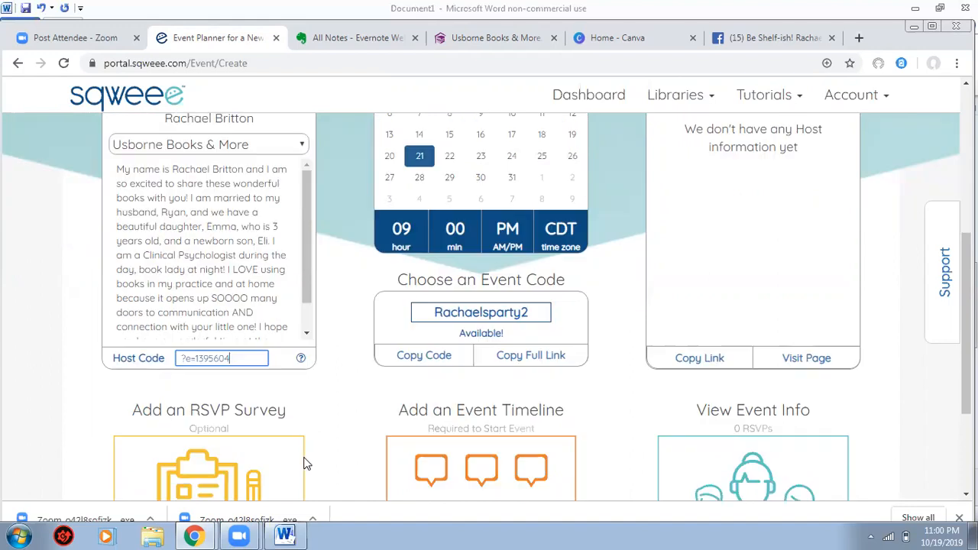
pyautogui.scroll(-2, 345, 418)
pyautogui.click(202, 398)
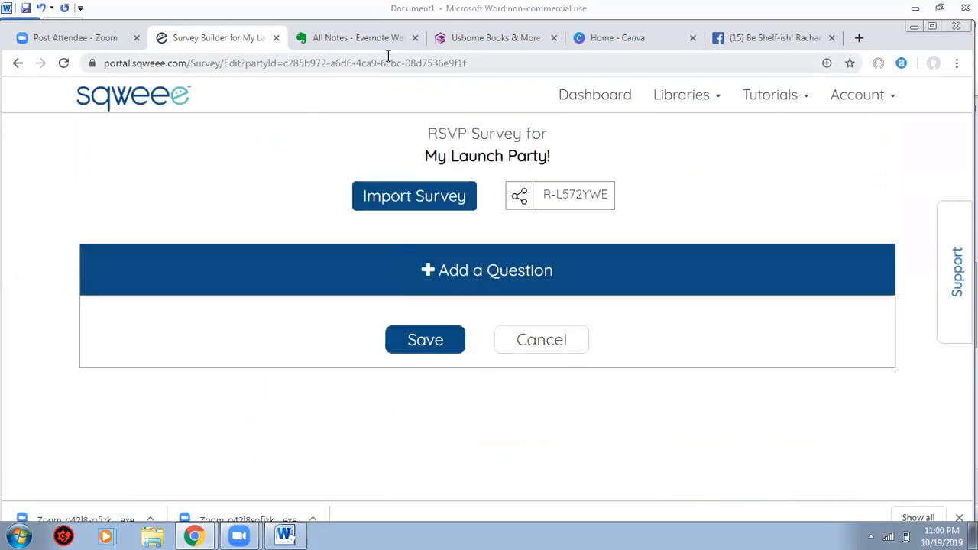
pyautogui.click(344, 42)
pyautogui.click(438, 284)
pyautogui.scroll(-4, 506, 301)
pyautogui.moveTo(552, 248); pyautogui.dragTo(493, 250)
pyautogui.hotkey('ctrl', 'c')
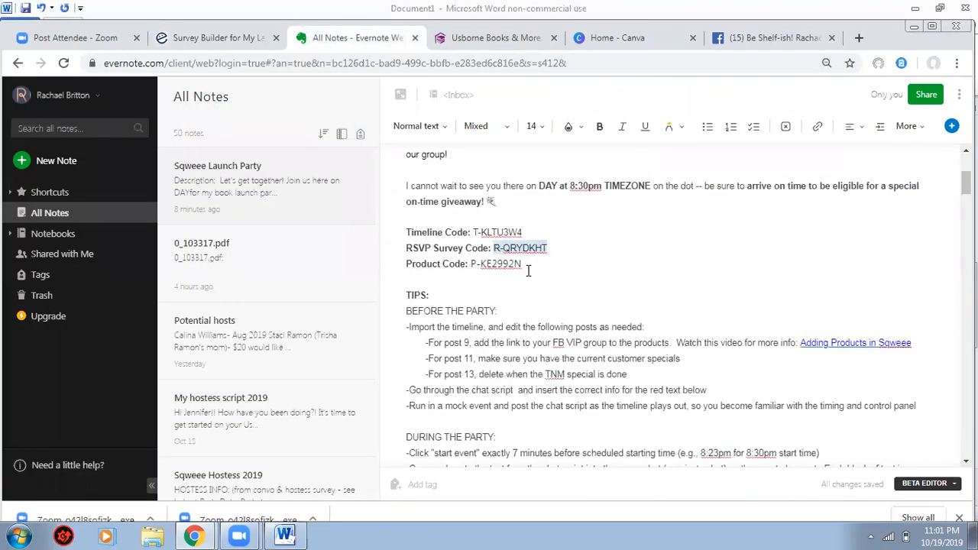
# Import the RSVP survey with share code R-QRYDKHT into the launch party's survey in Sqweee
pyautogui.click(200, 40)
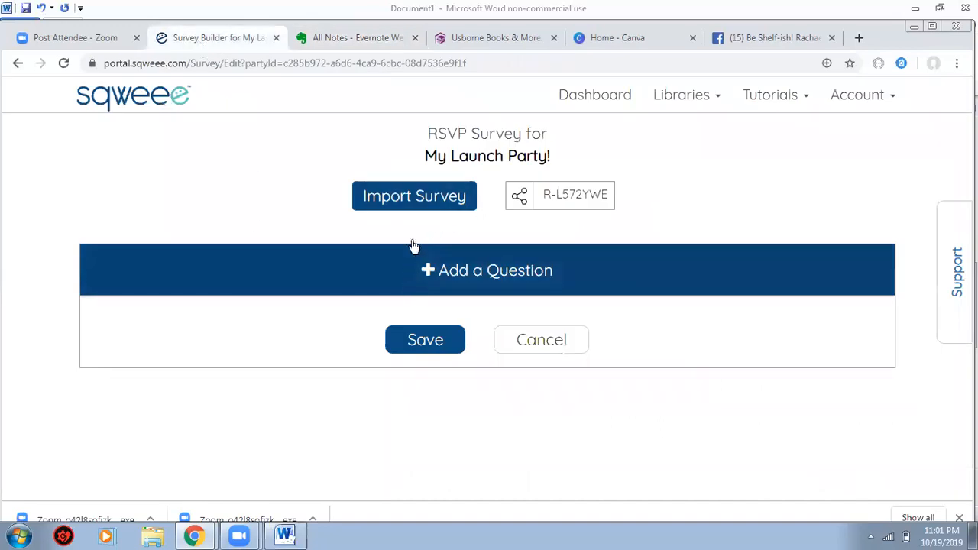
pyautogui.click(417, 197)
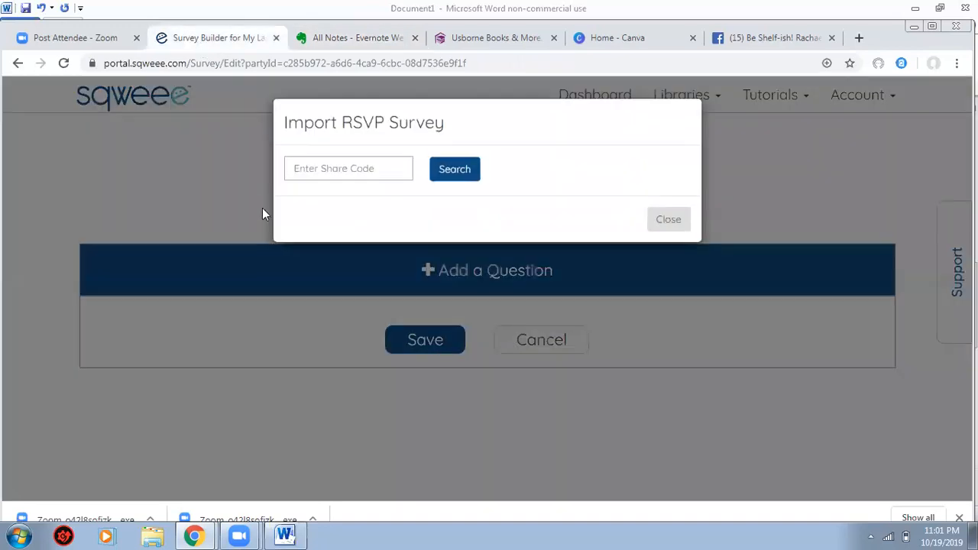
pyautogui.click(377, 167)
pyautogui.hotkey('ctrl', 'v')
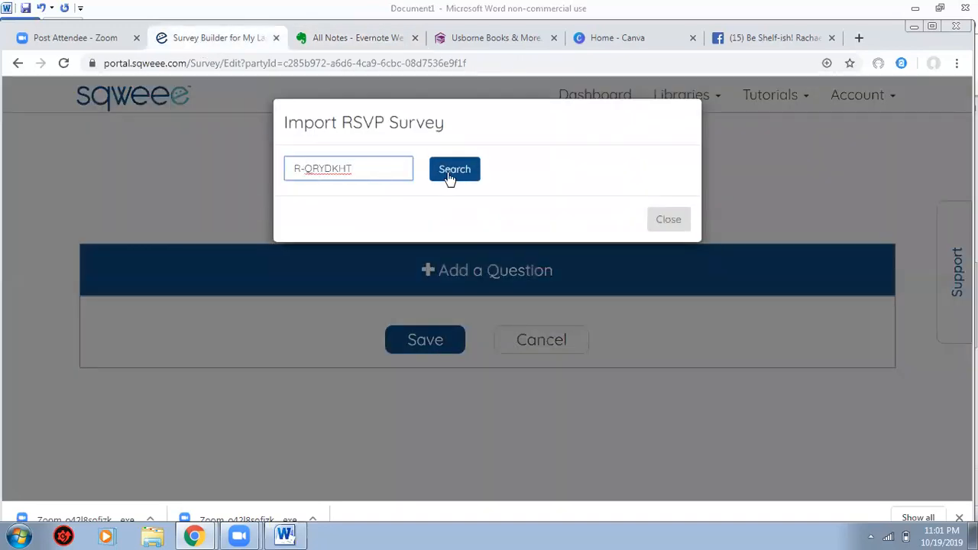
pyautogui.click(450, 174)
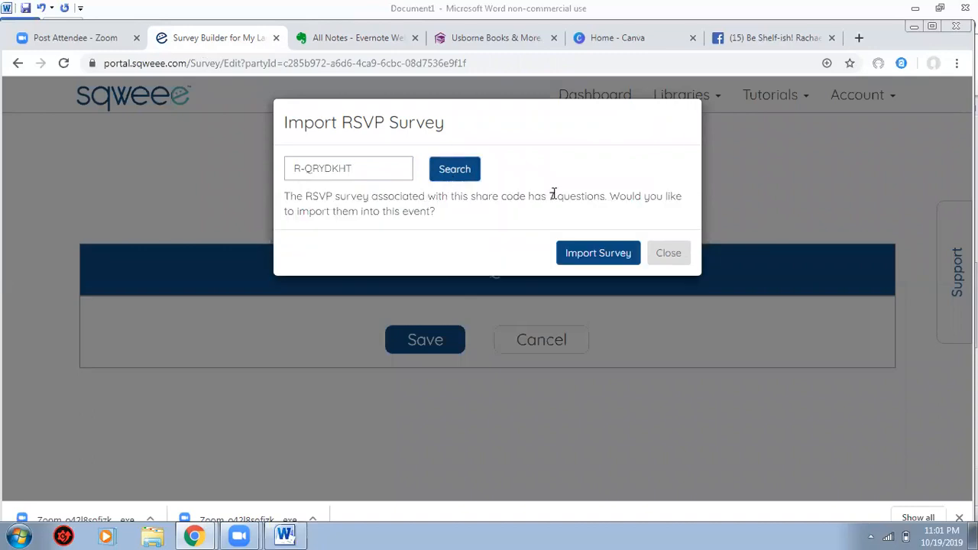
pyautogui.click(585, 254)
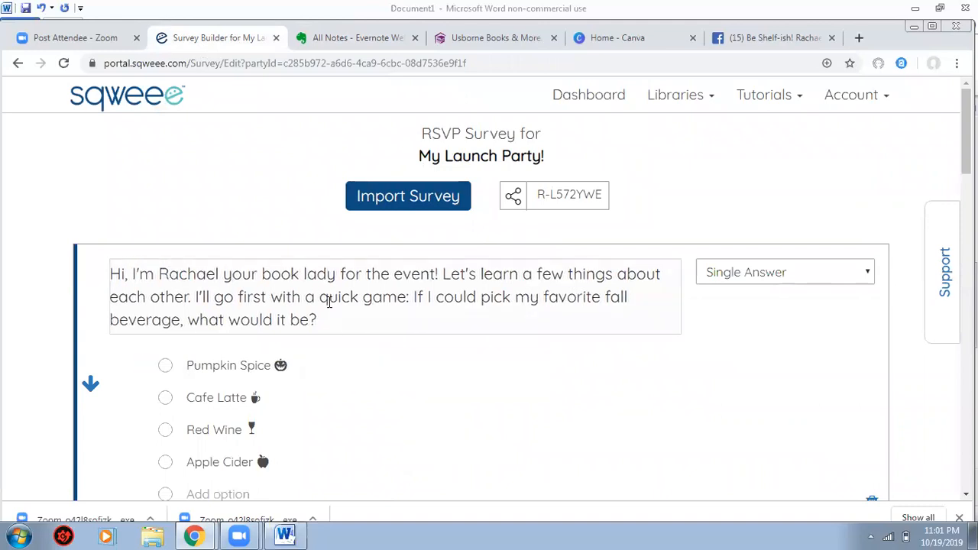
# Look through the imported RSVP survey questions and their answer options
pyautogui.scroll(-5, 329, 308)
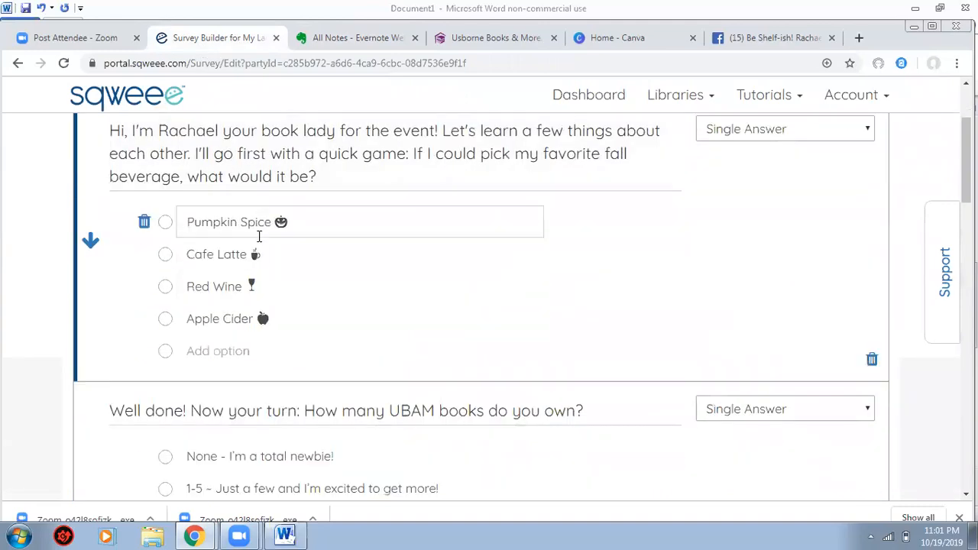
pyautogui.scroll(-4, 298, 392)
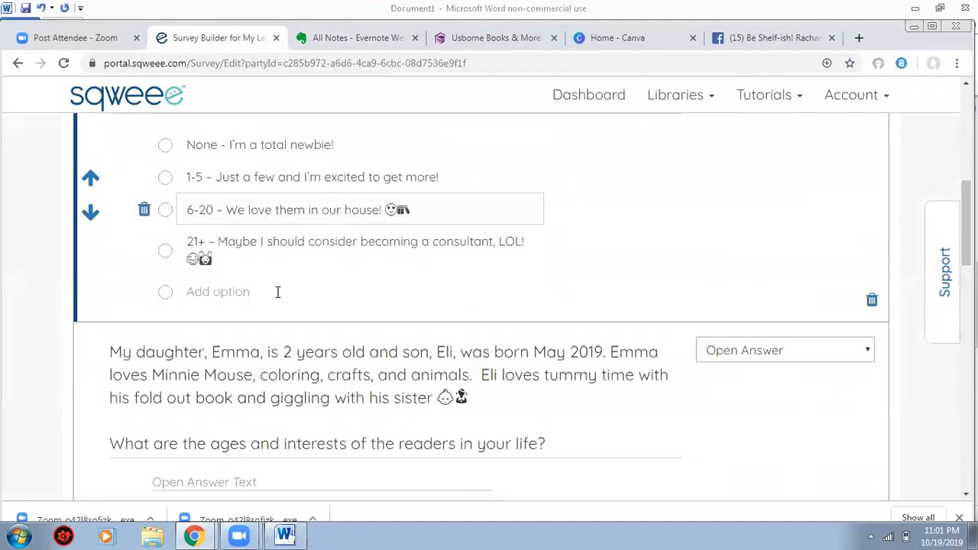
pyautogui.scroll(-7, 373, 354)
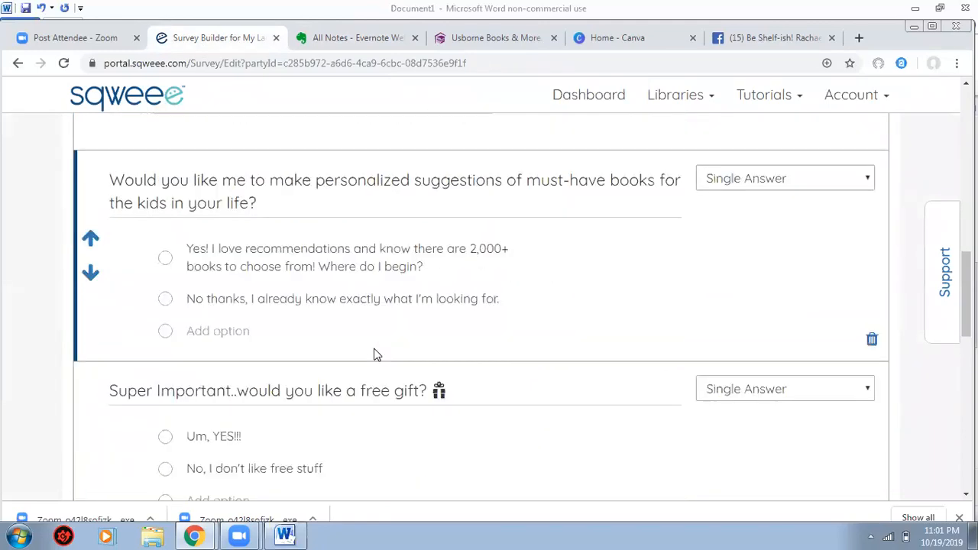
pyautogui.scroll(17, 363, 325)
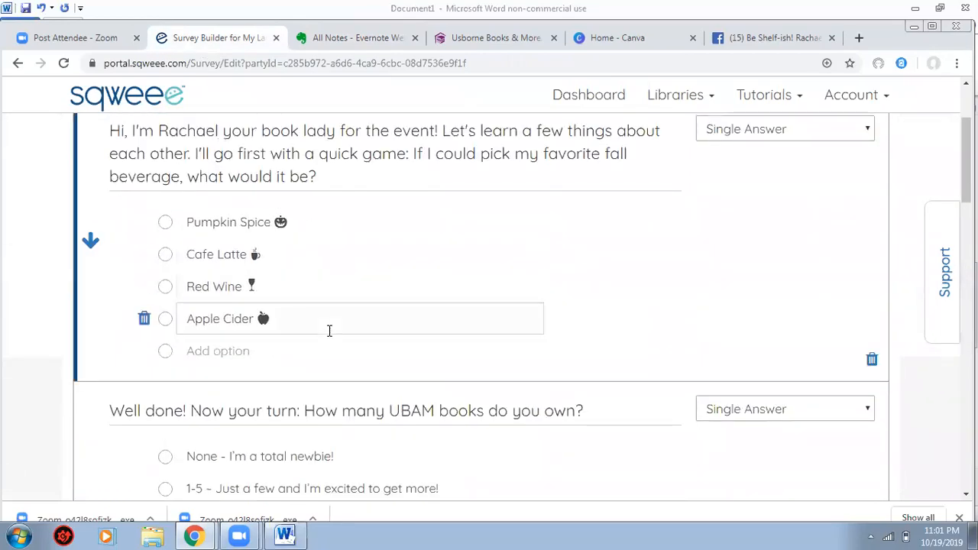
# Review the RSVP survey from the fall beverage question through to the closing phone or Facebook contact question
pyautogui.scroll(-3, 329, 332)
pyautogui.scroll(3, 329, 331)
pyautogui.scroll(-1, 218, 321)
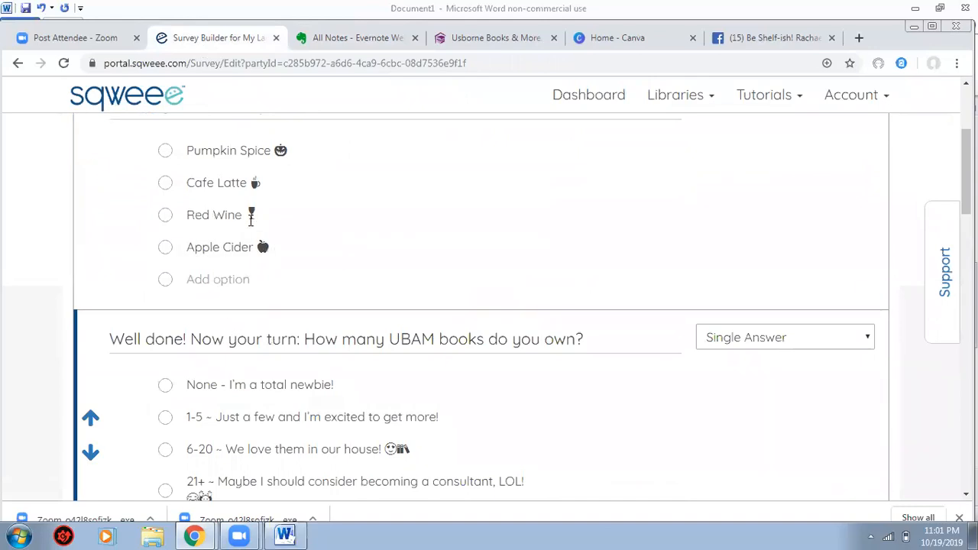
pyautogui.scroll(1, 222, 329)
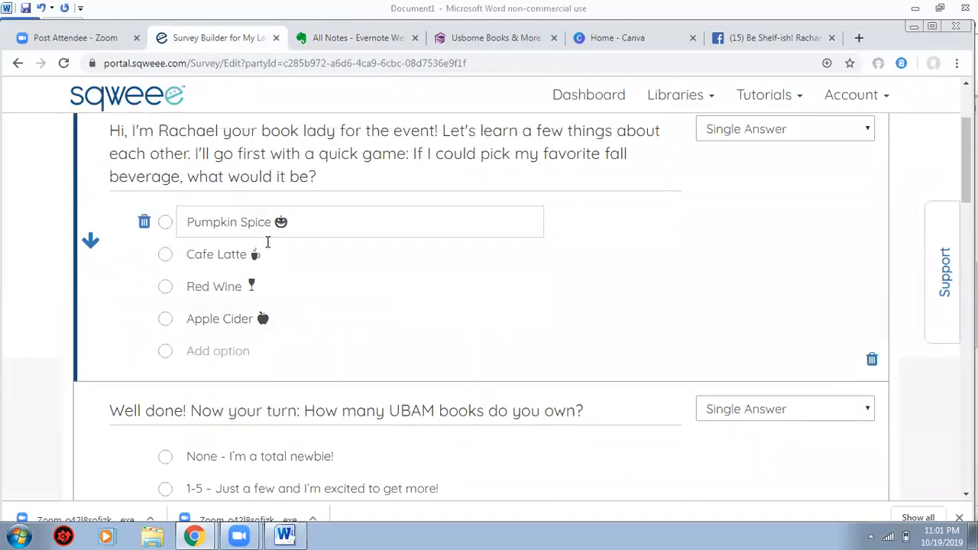
pyautogui.scroll(-3, 267, 242)
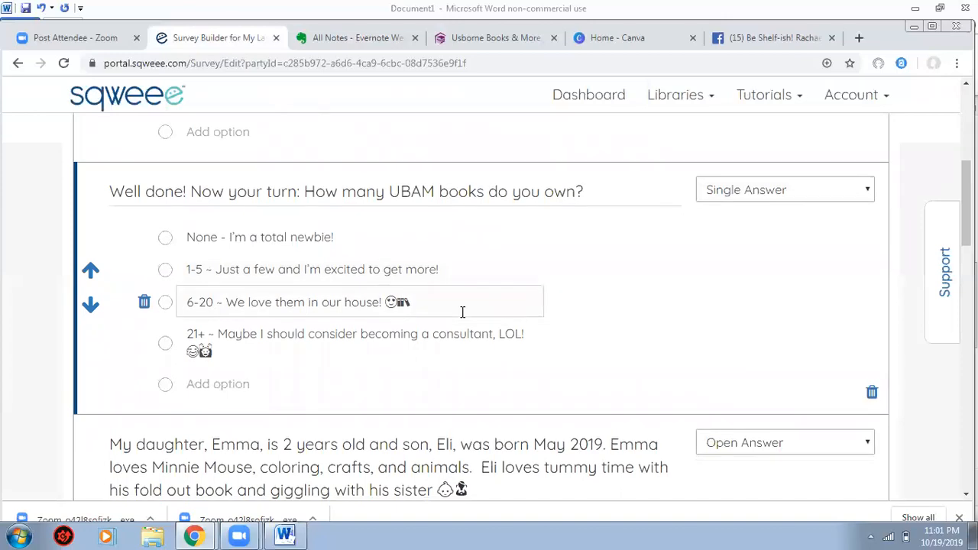
pyautogui.scroll(-4, 462, 311)
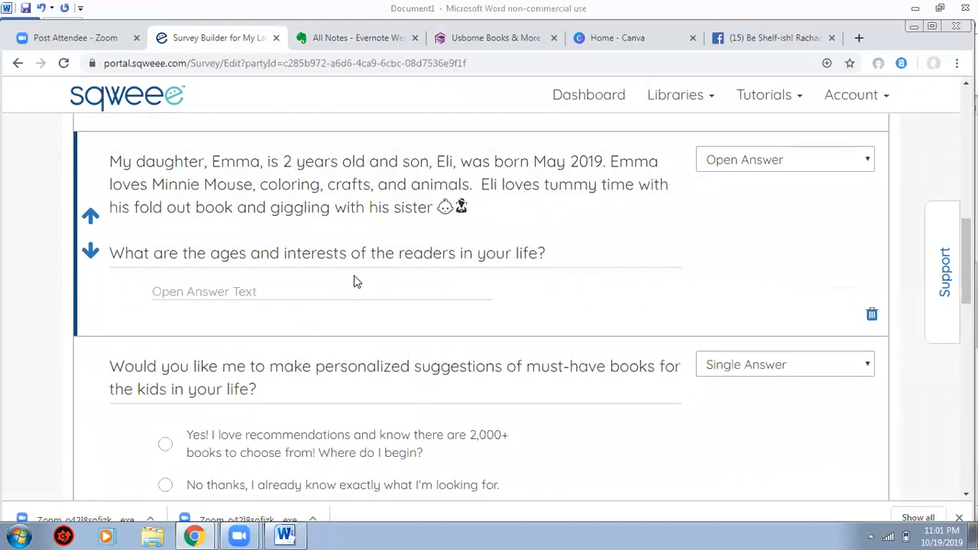
pyautogui.scroll(-3, 354, 274)
pyautogui.scroll(-3, 345, 234)
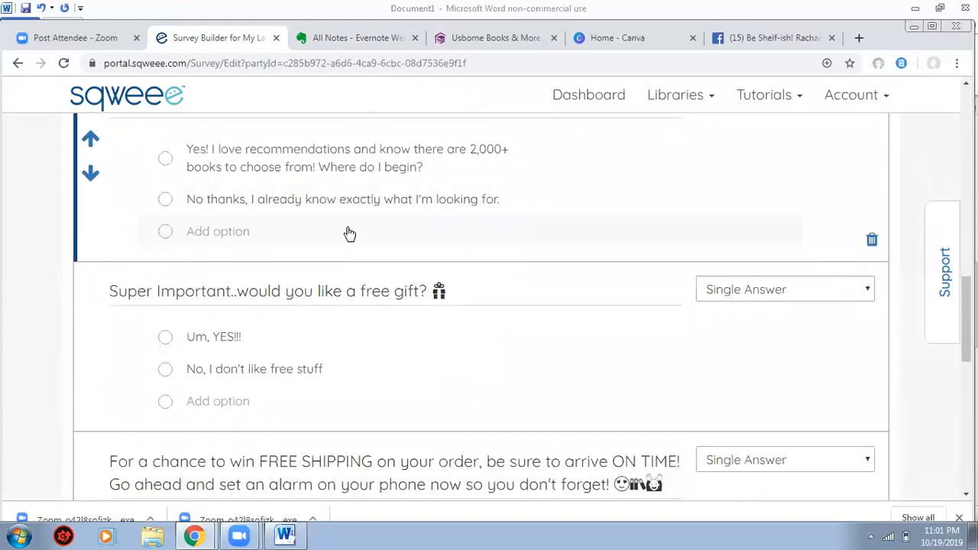
pyautogui.scroll(-5, 341, 237)
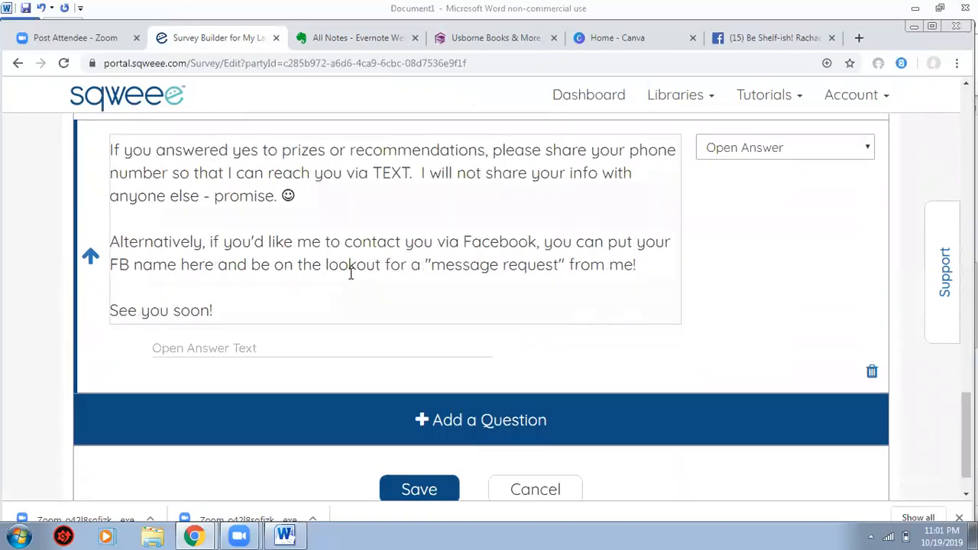
pyautogui.scroll(4, 350, 273)
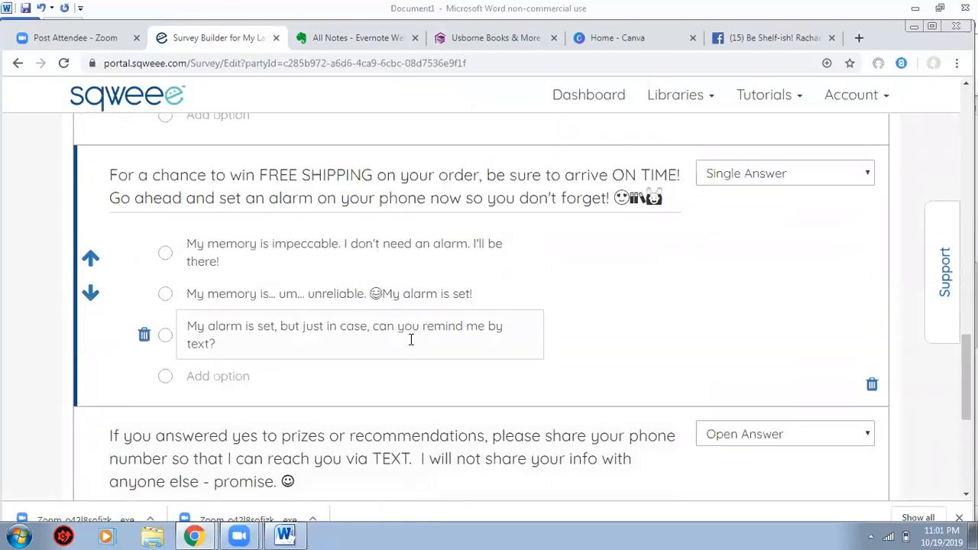
pyautogui.scroll(-2, 489, 397)
pyautogui.click(417, 391)
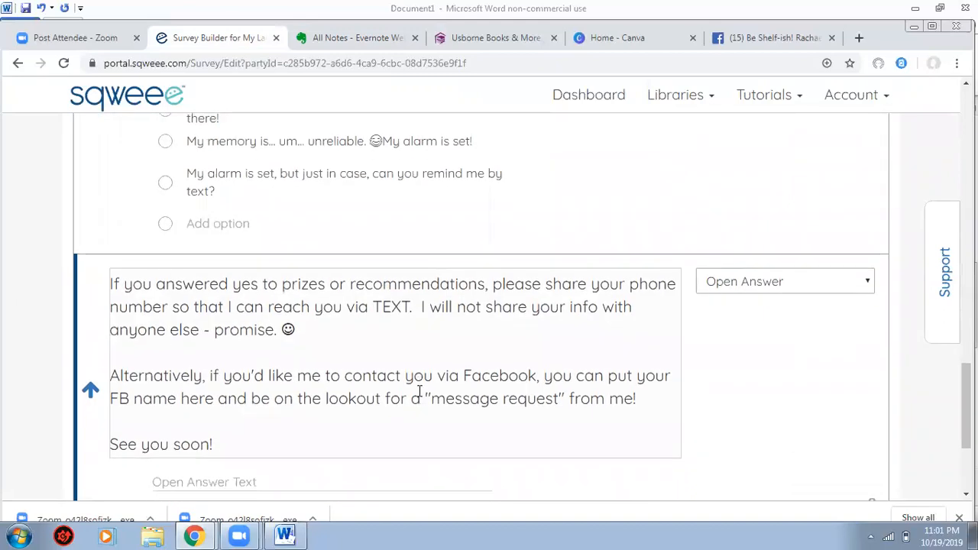
pyautogui.scroll(-2, 419, 391)
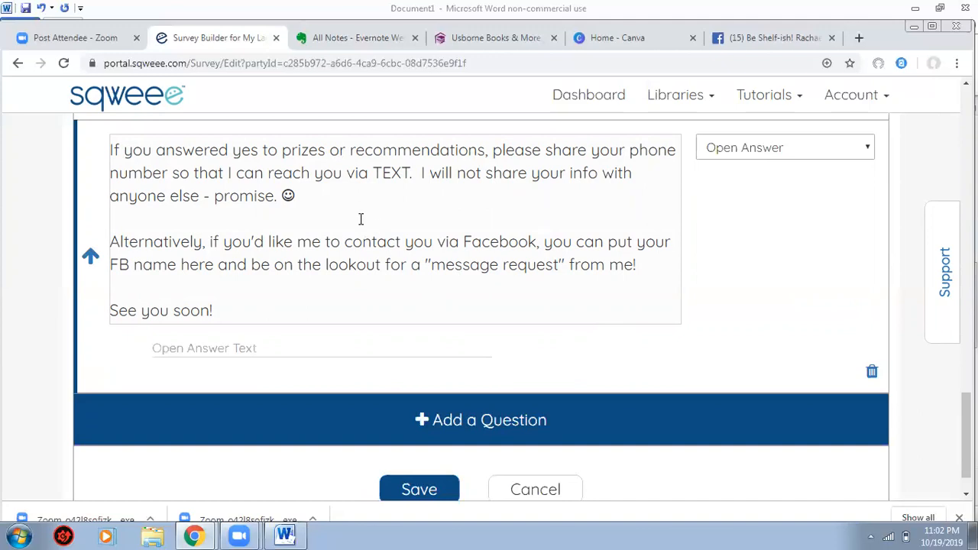
# Save the RSVP survey and open the event timeline builder for the launch party
pyautogui.click(426, 492)
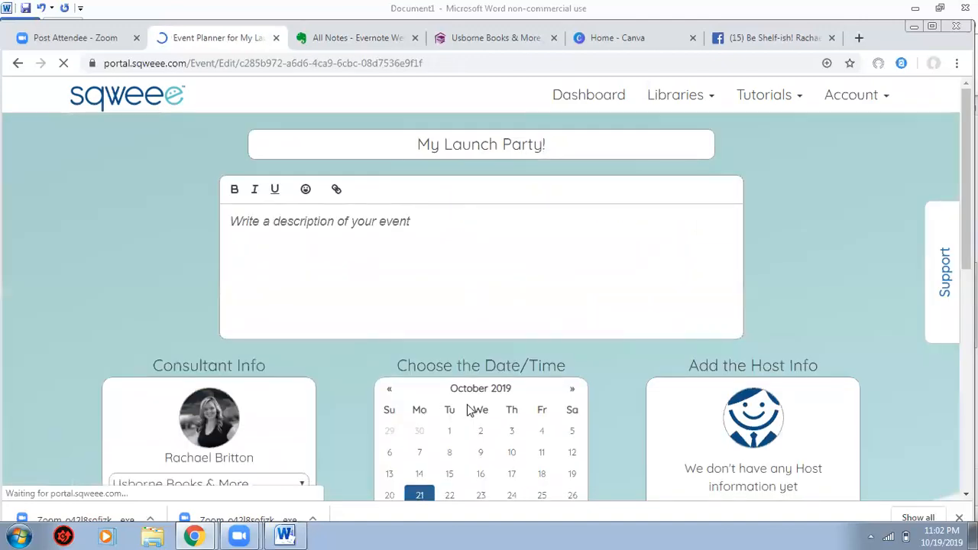
pyautogui.scroll(-6, 470, 410)
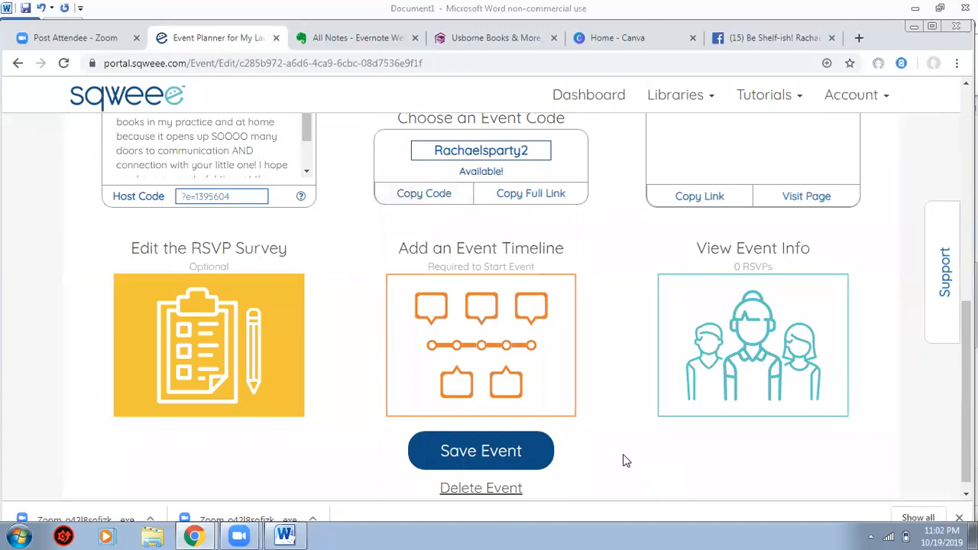
pyautogui.scroll(2, 625, 461)
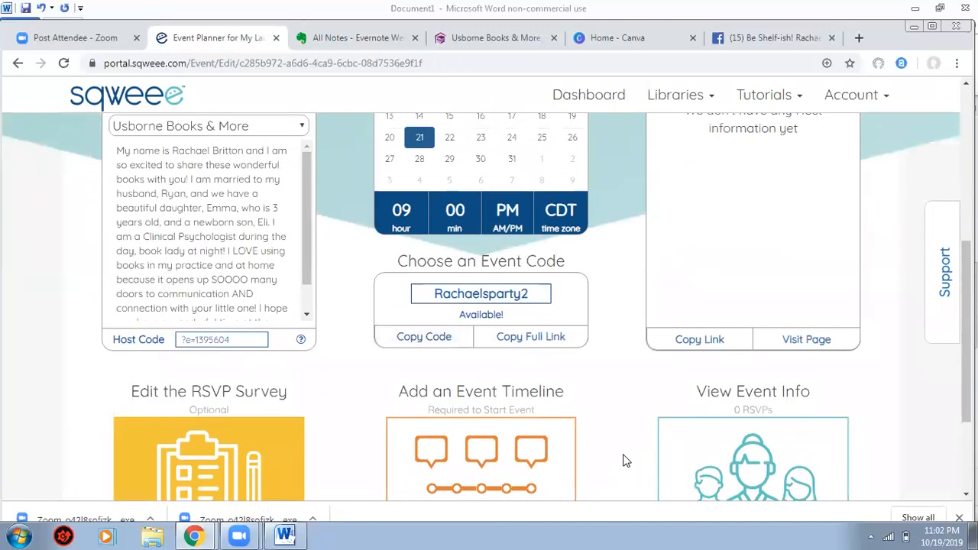
pyautogui.scroll(-2, 623, 460)
pyautogui.click(480, 317)
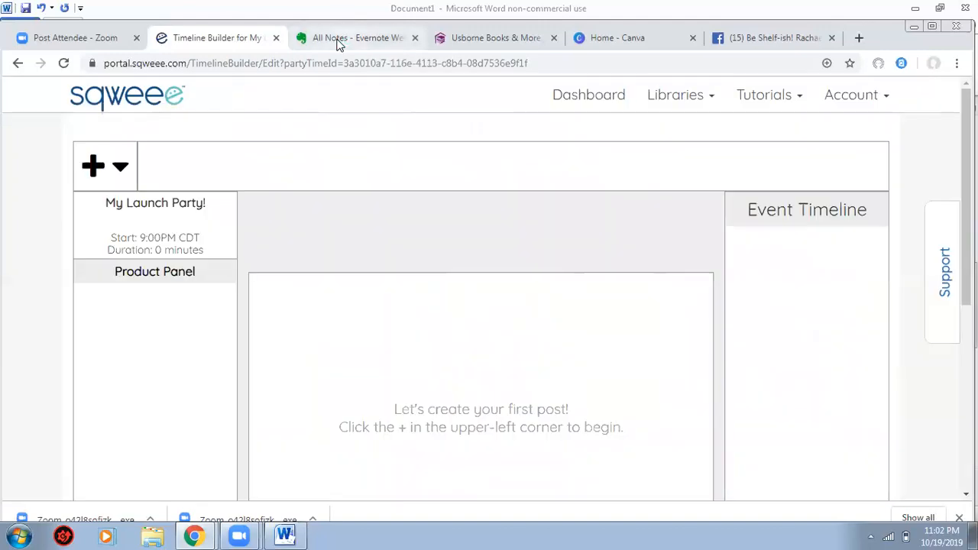
# Copy the timeline code T-KLTU3W4 from the Sqweee Launch Party note in Evernote
pyautogui.click(340, 40)
pyautogui.moveTo(523, 231); pyautogui.dragTo(471, 232)
pyautogui.hotkey('ctrl', 'c')
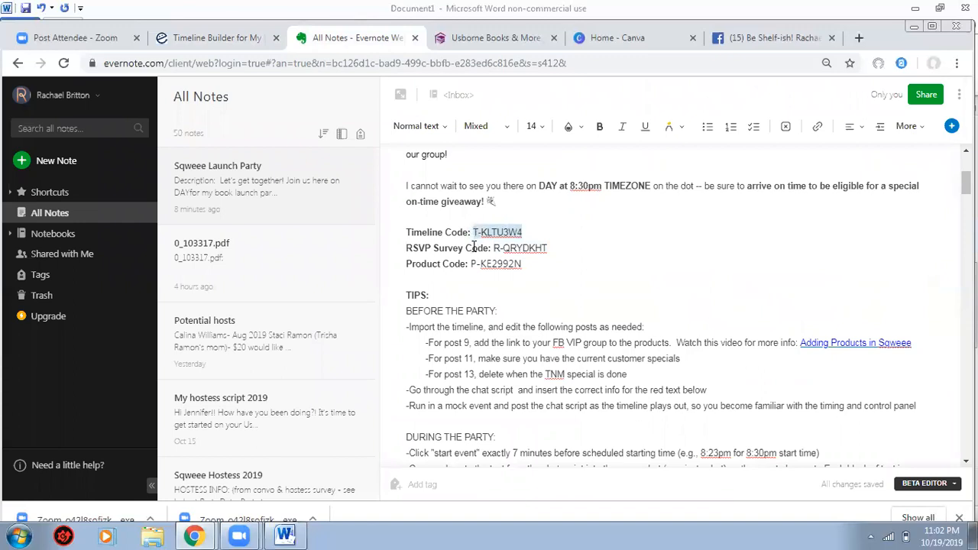
# Import all posts of the timeline with share code T-KLTU3W4 into the launch party in Sqweee
pyautogui.click(246, 40)
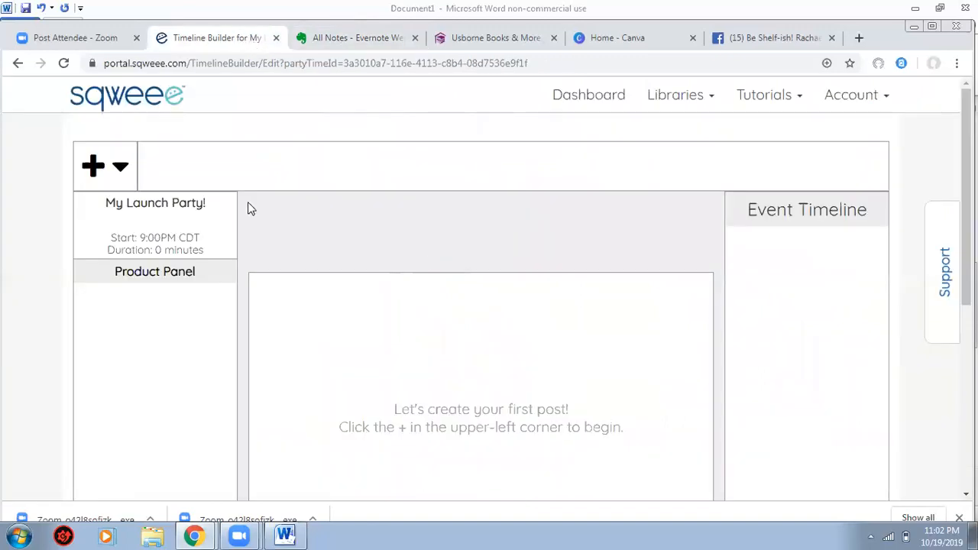
pyautogui.click(93, 166)
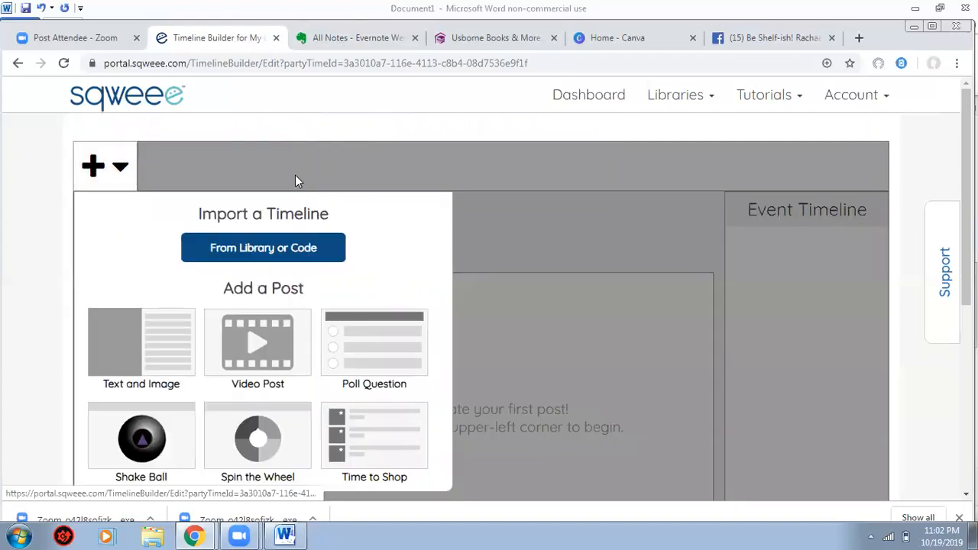
pyautogui.click(258, 247)
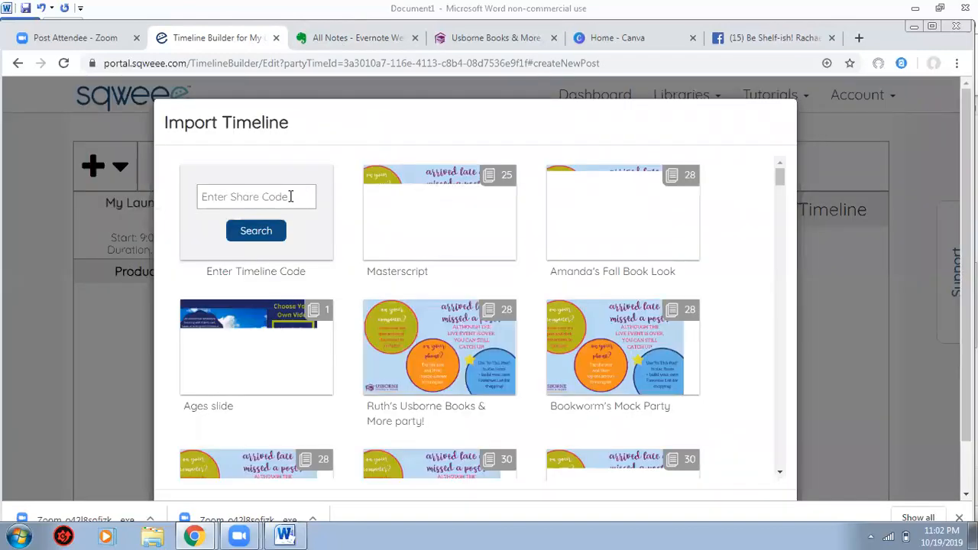
pyautogui.click(290, 196)
pyautogui.hotkey('ctrl', 'v')
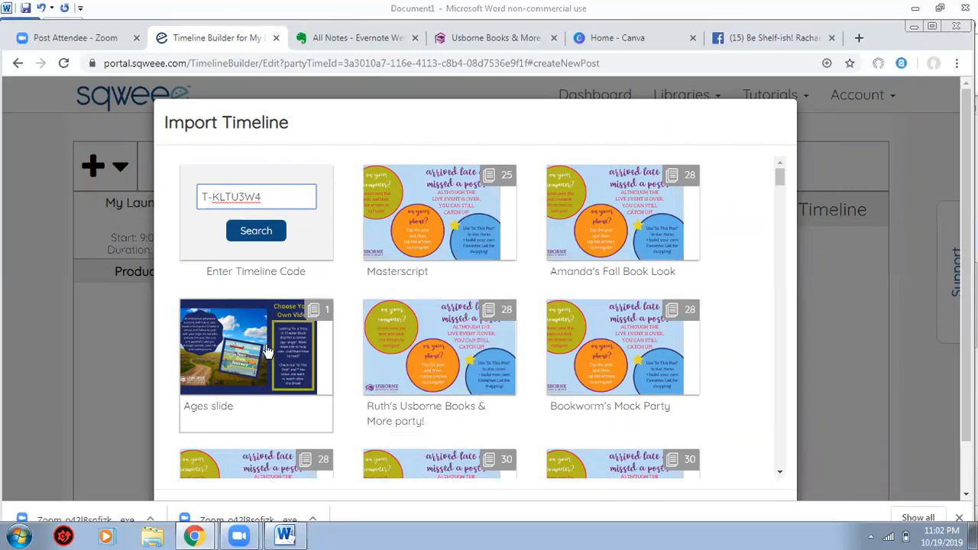
pyautogui.click(280, 234)
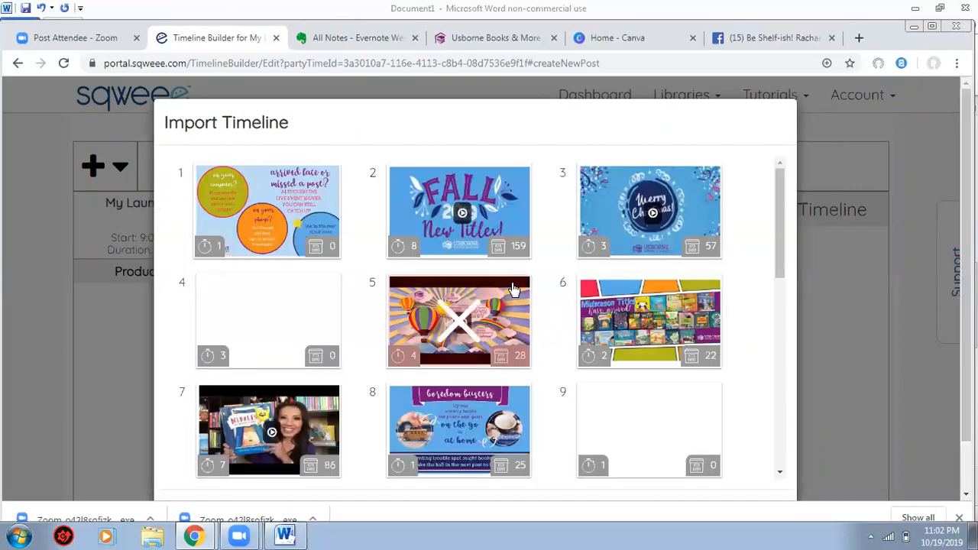
pyautogui.scroll(-2, 510, 306)
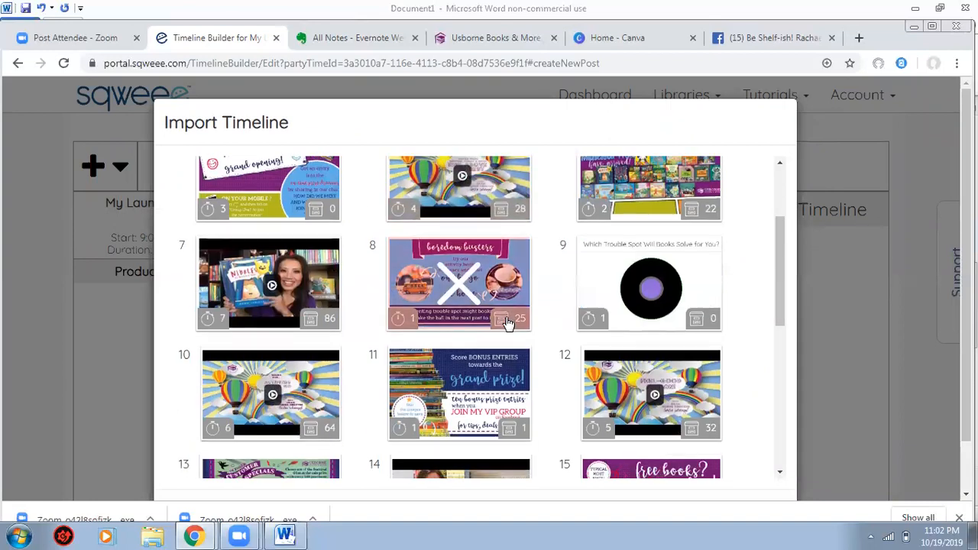
pyautogui.scroll(-5, 508, 323)
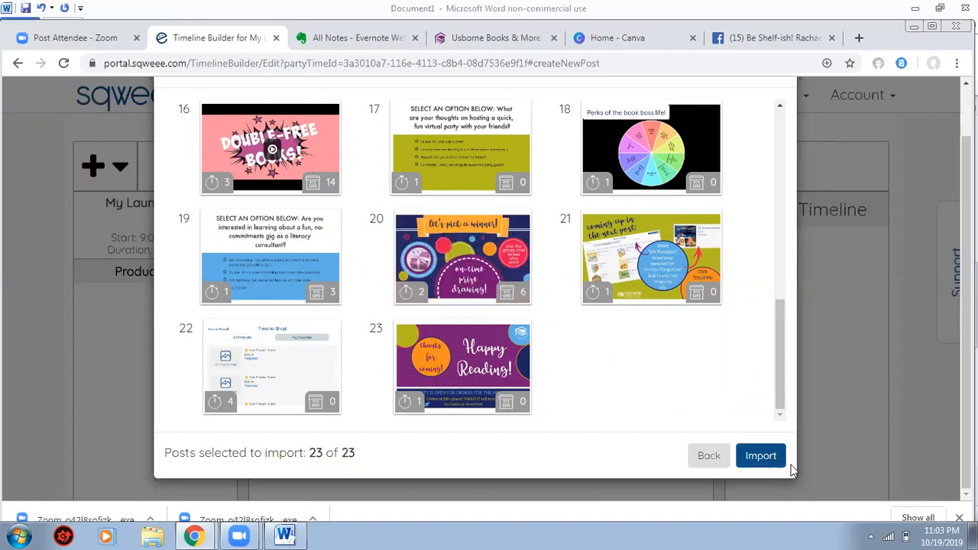
pyautogui.click(761, 456)
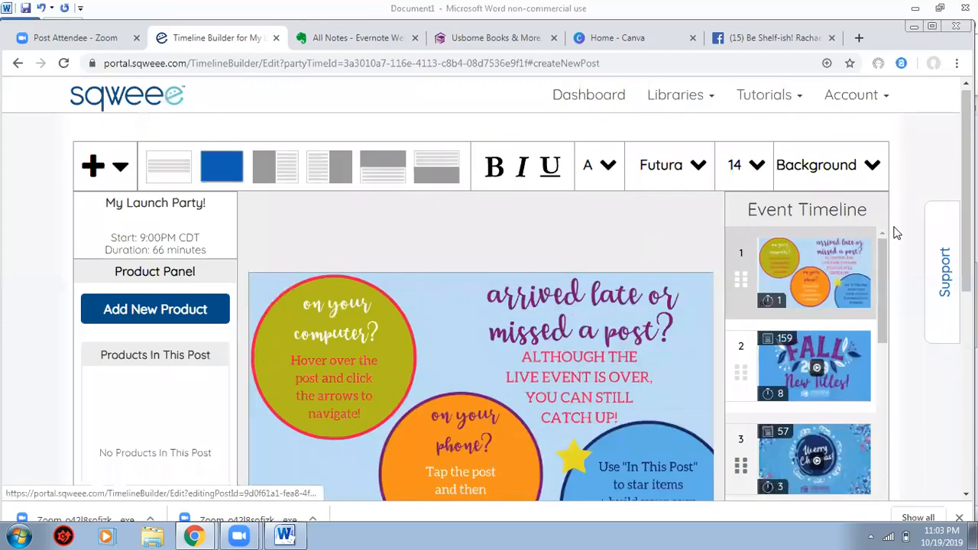
# Glance over the imported timeline and read the before-party tips and chat script in the Evernote launch party note
pyautogui.moveTo(885, 268)
pyautogui.mouseDown()
pyautogui.moveTo(883, 296)
pyautogui.moveTo(882, 275)
pyautogui.mouseUp()
pyautogui.moveTo(967, 222); pyautogui.dragTo(966, 303)
pyautogui.moveTo(879, 165); pyautogui.dragTo(883, 152)
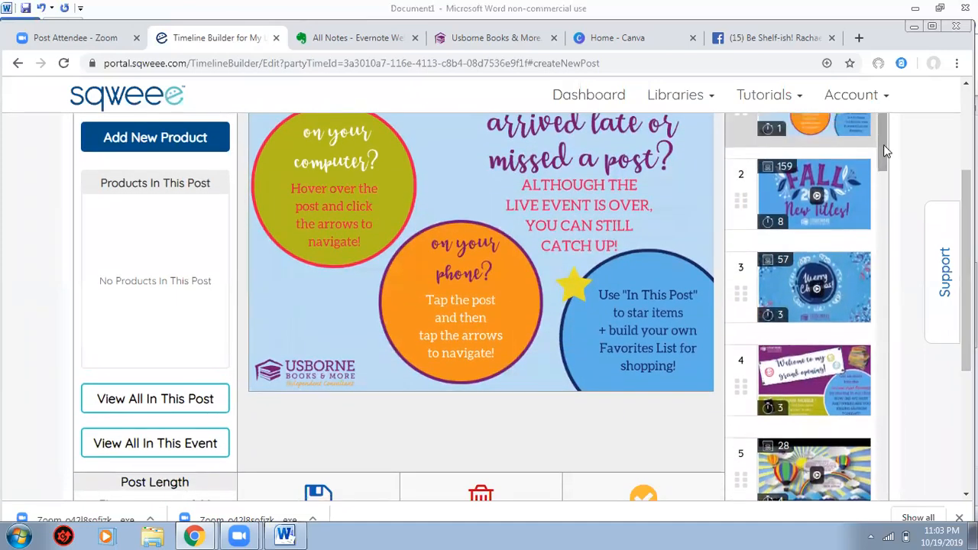
pyautogui.click(342, 39)
pyautogui.scroll(-1, 560, 236)
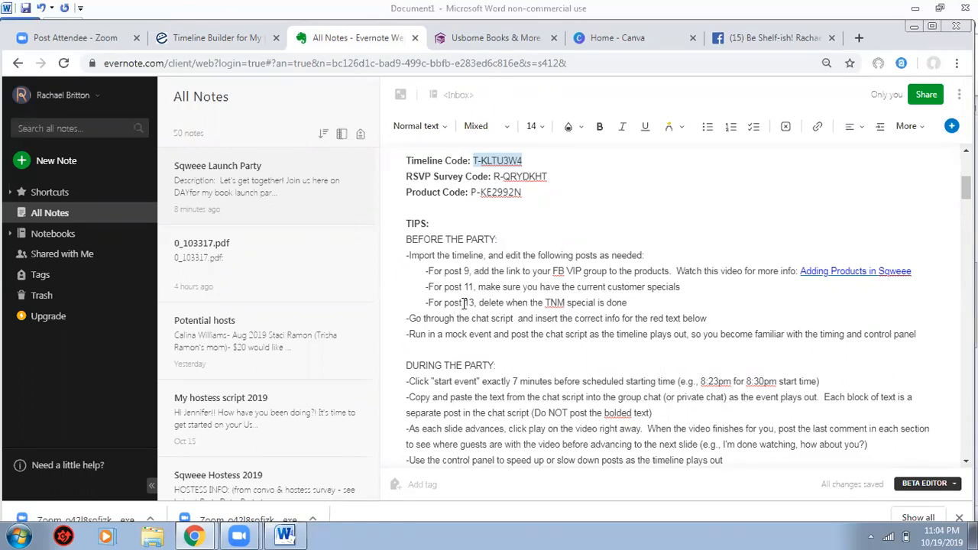
pyautogui.scroll(-5, 467, 302)
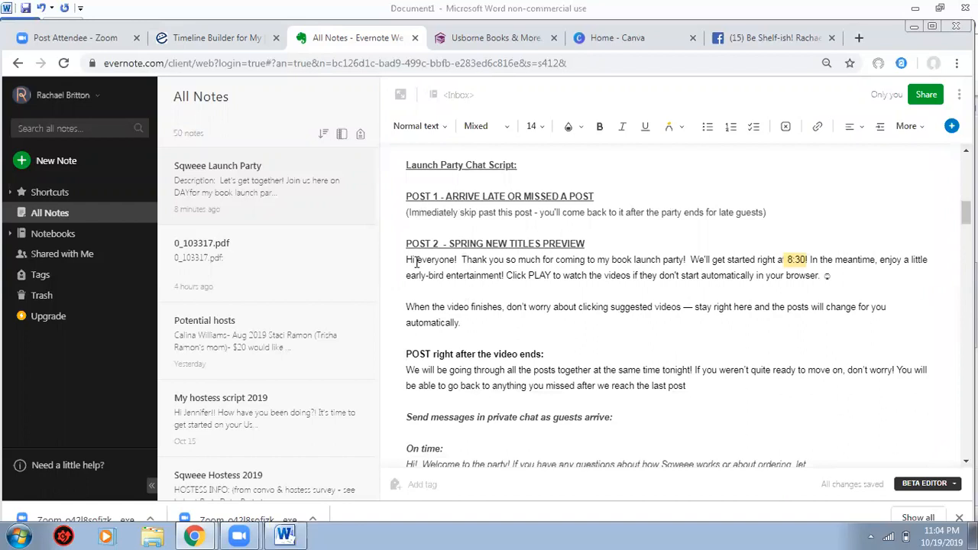
pyautogui.scroll(-3, 449, 307)
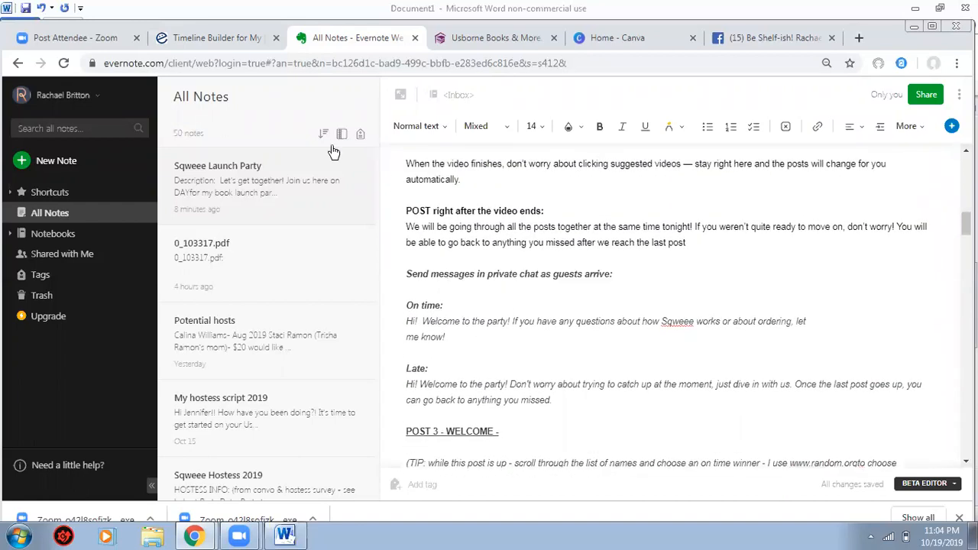
# Return to the Sqweee timeline builder and look over the first posts of the event timeline
pyautogui.click(210, 38)
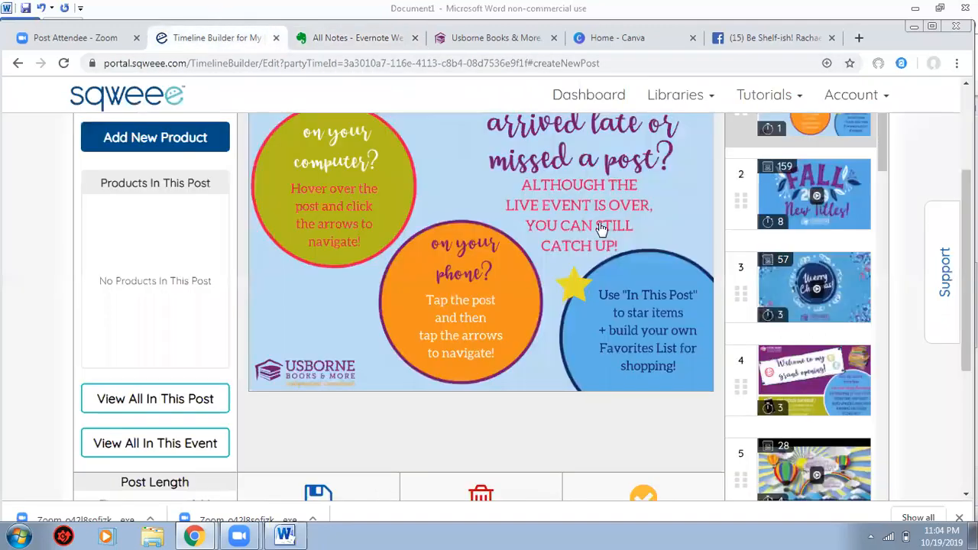
pyautogui.scroll(3, 764, 191)
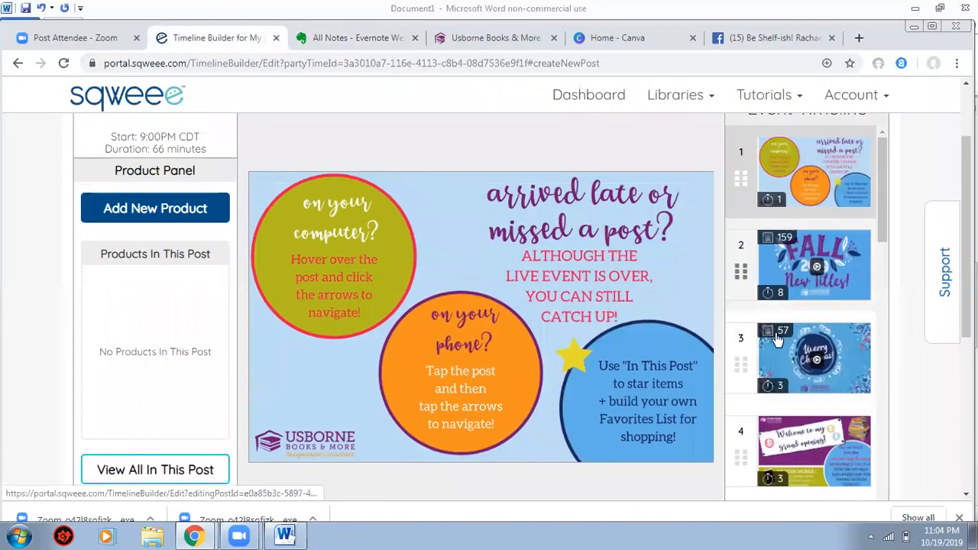
pyautogui.scroll(1, 773, 359)
pyautogui.scroll(-2, 768, 414)
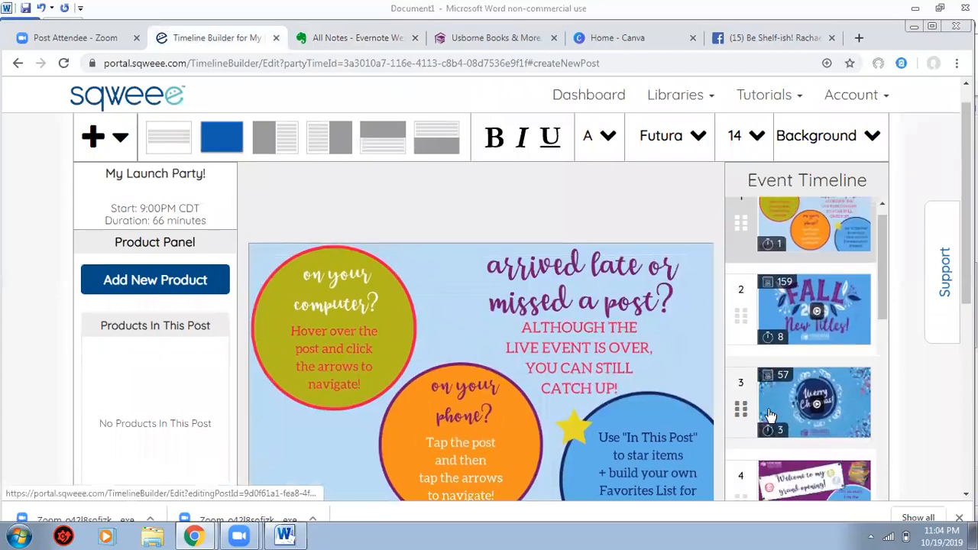
pyautogui.scroll(2, 794, 383)
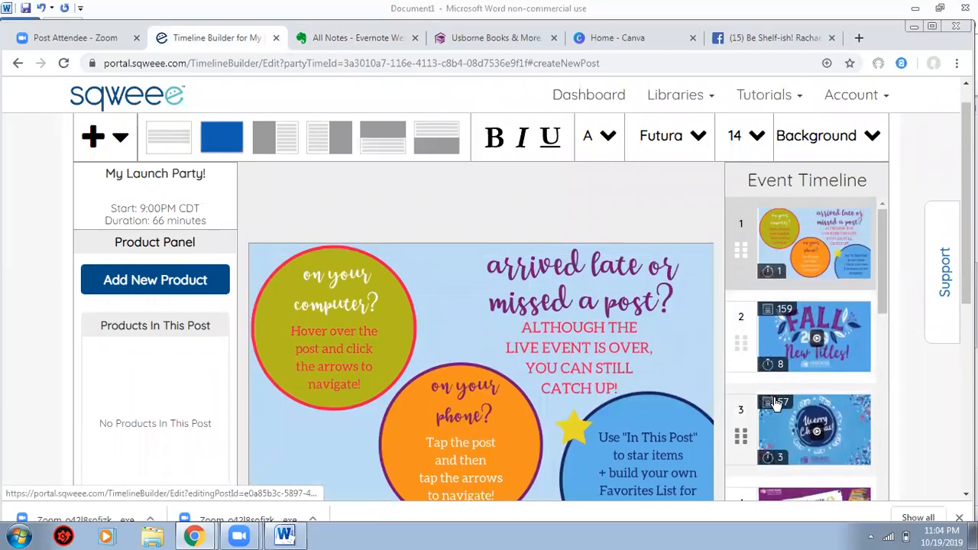
pyautogui.scroll(-1, 262, 258)
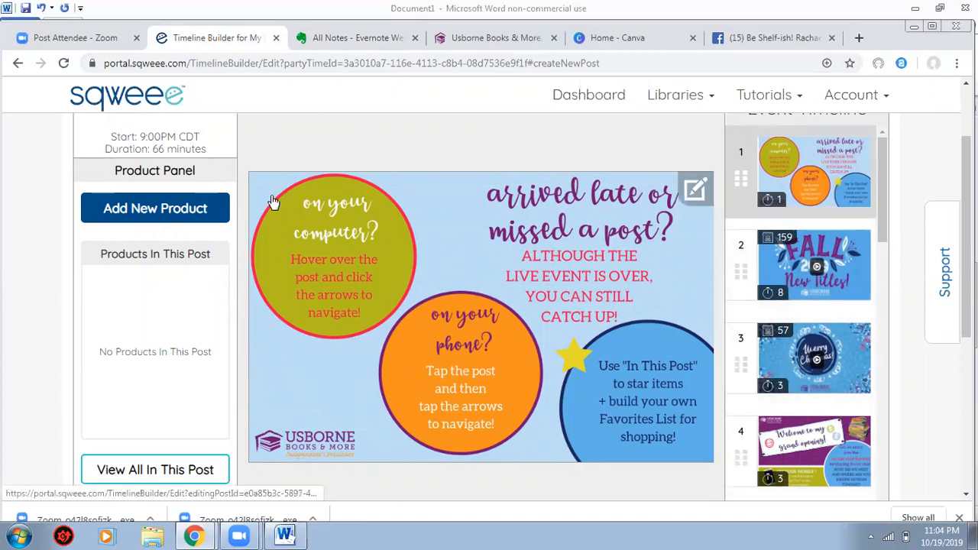
pyautogui.scroll(-2, 743, 213)
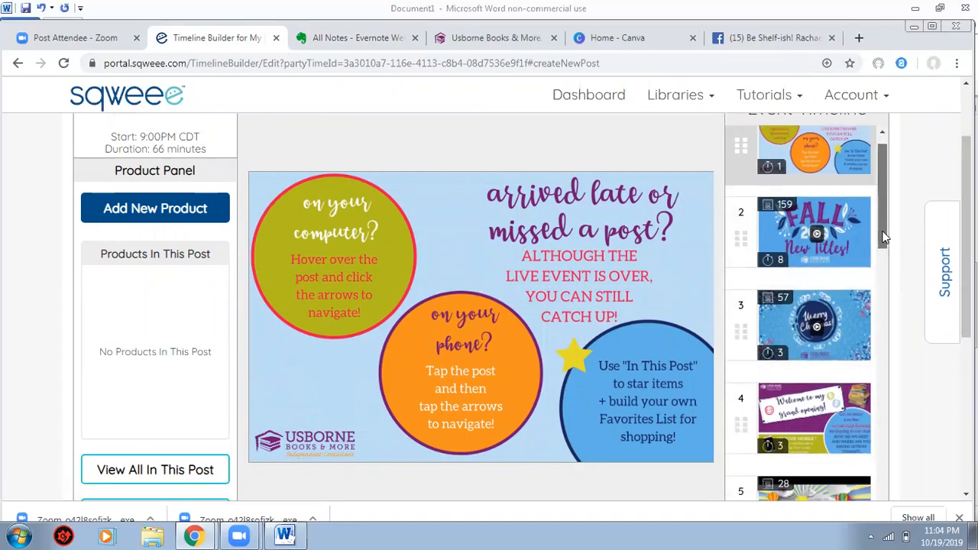
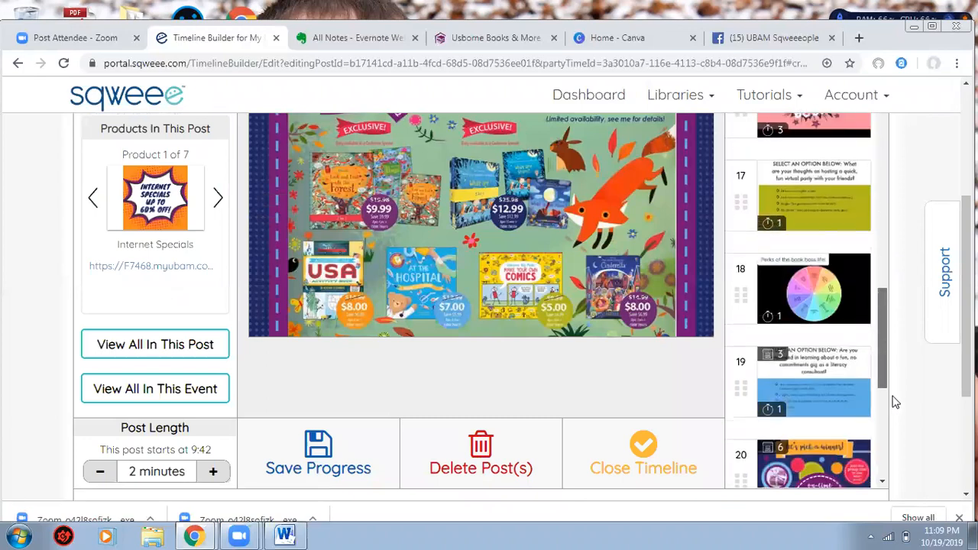
# Move the "love a great deal?" post up the event timeline to position 13, directly ahead of the October Customer Specials post
pyautogui.moveTo(965, 343)
pyautogui.mouseDown()
pyautogui.moveTo(966, 321)
pyautogui.moveTo(965, 337)
pyautogui.mouseUp()
pyautogui.moveTo(745, 449); pyautogui.dragTo(739, 142)
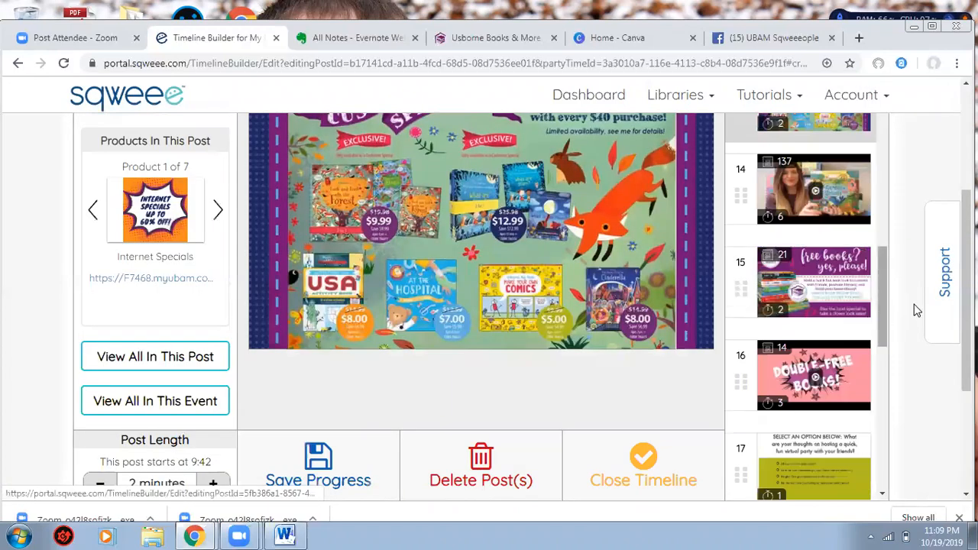
pyautogui.moveTo(967, 311); pyautogui.dragTo(966, 286)
pyautogui.moveTo(884, 339); pyautogui.dragTo(866, 440)
pyautogui.moveTo(739, 464); pyautogui.dragTo(735, 101)
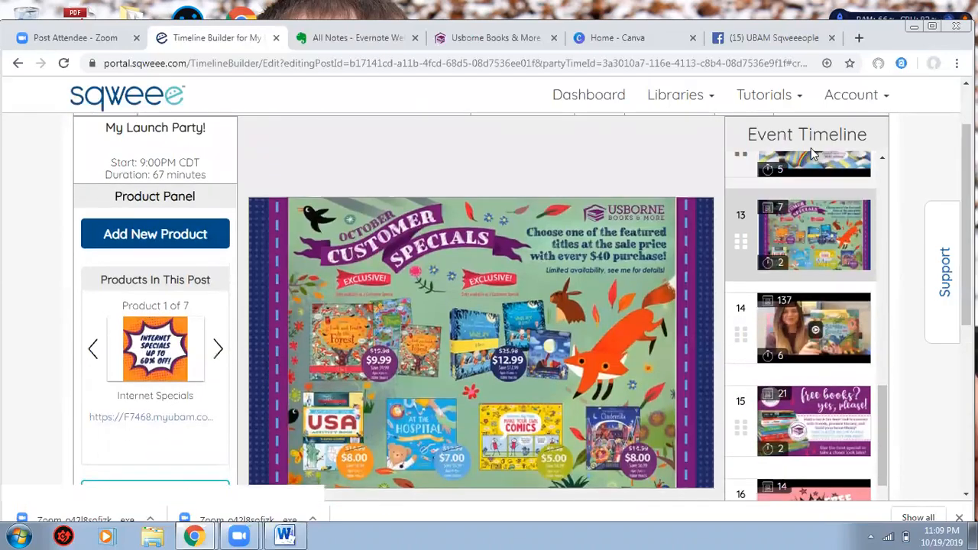
pyautogui.scroll(-1, 875, 388)
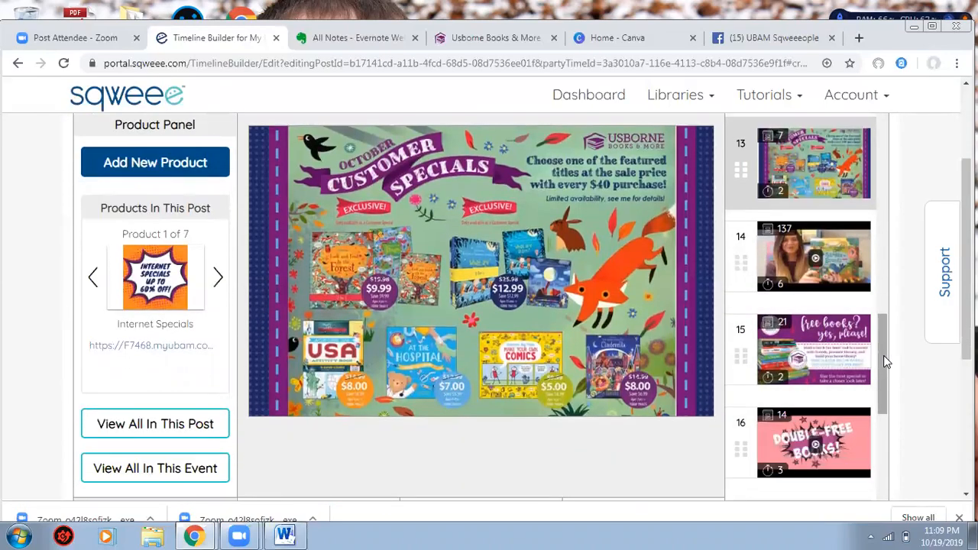
pyautogui.scroll(-4, 875, 390)
pyautogui.scroll(2, 876, 393)
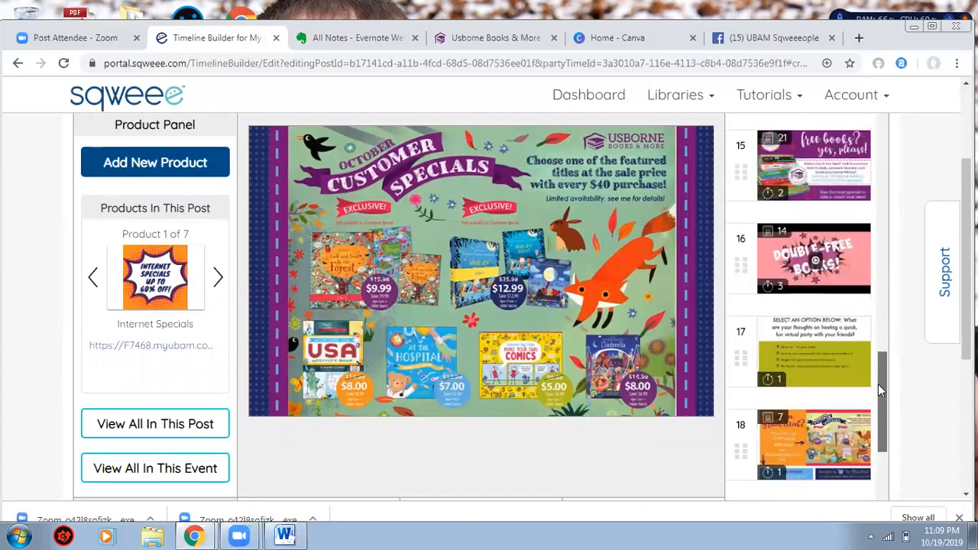
pyautogui.scroll(1, 876, 393)
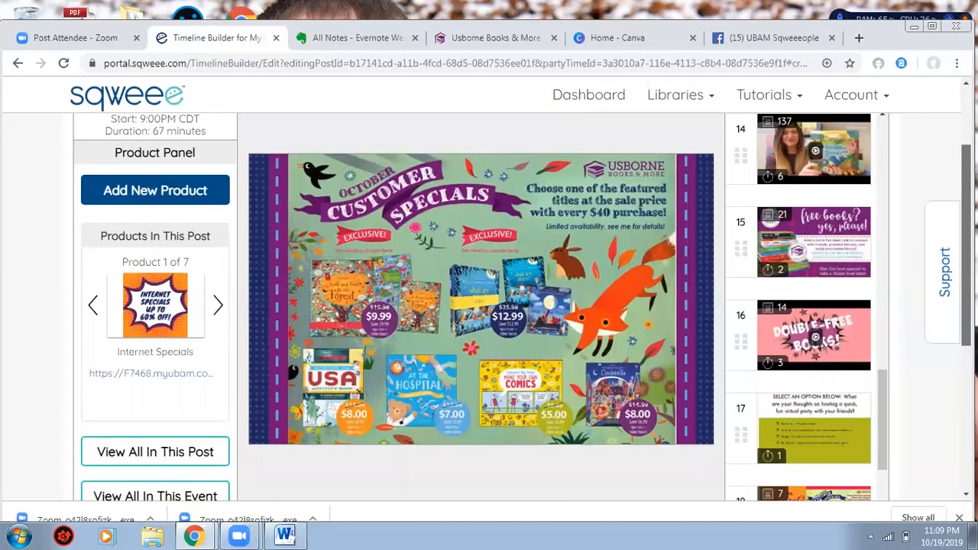
pyautogui.moveTo(749, 486); pyautogui.dragTo(764, 412)
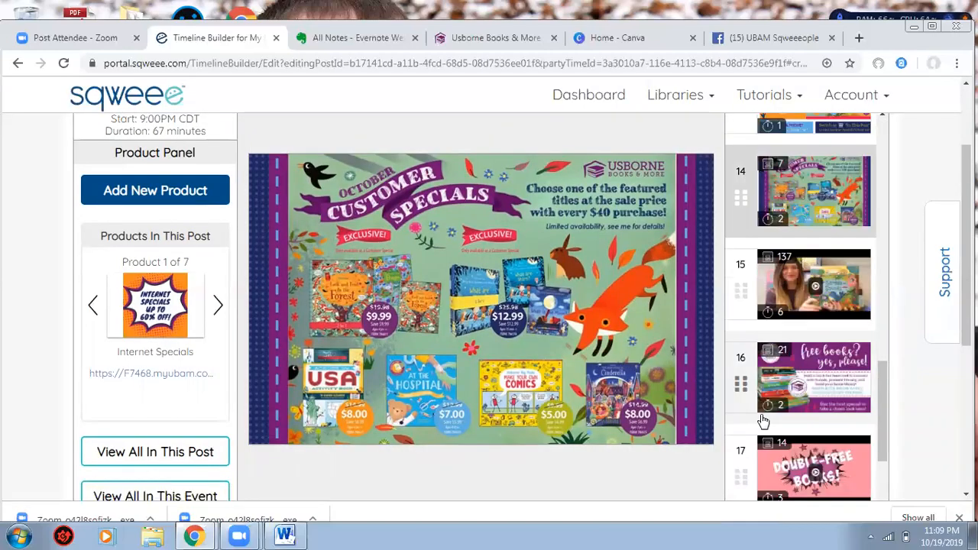
pyautogui.scroll(2, 741, 229)
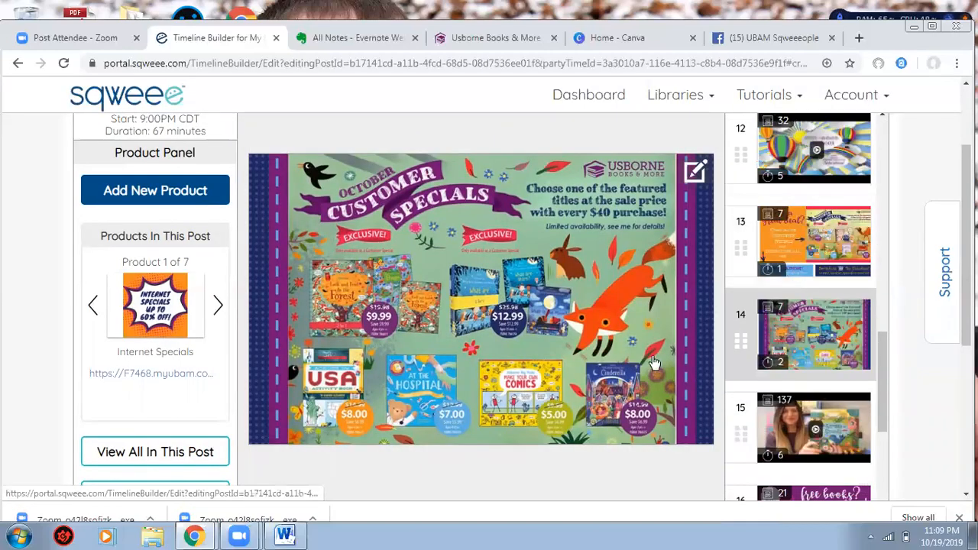
# Delete the two-minute October Customer Specials post from the event timeline
pyautogui.scroll(-3, 493, 359)
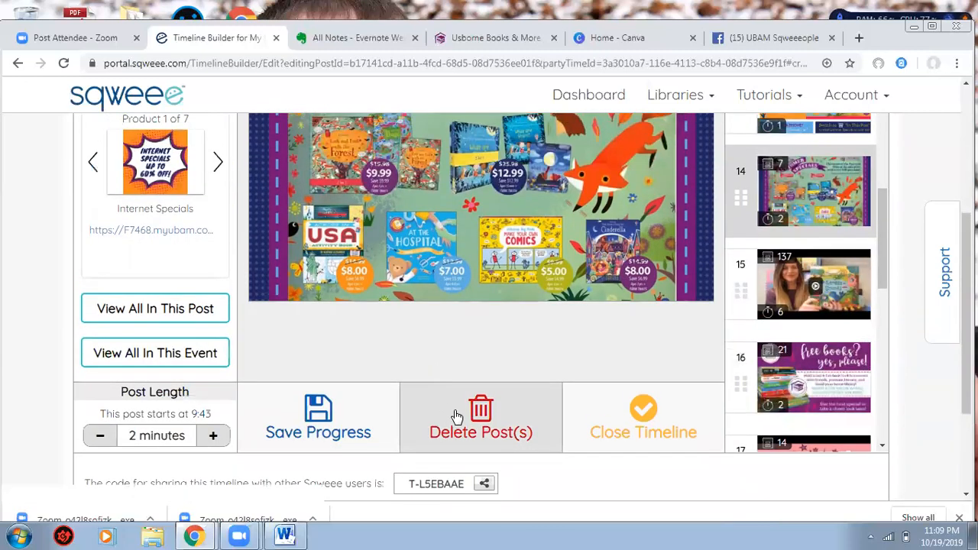
pyautogui.click(453, 415)
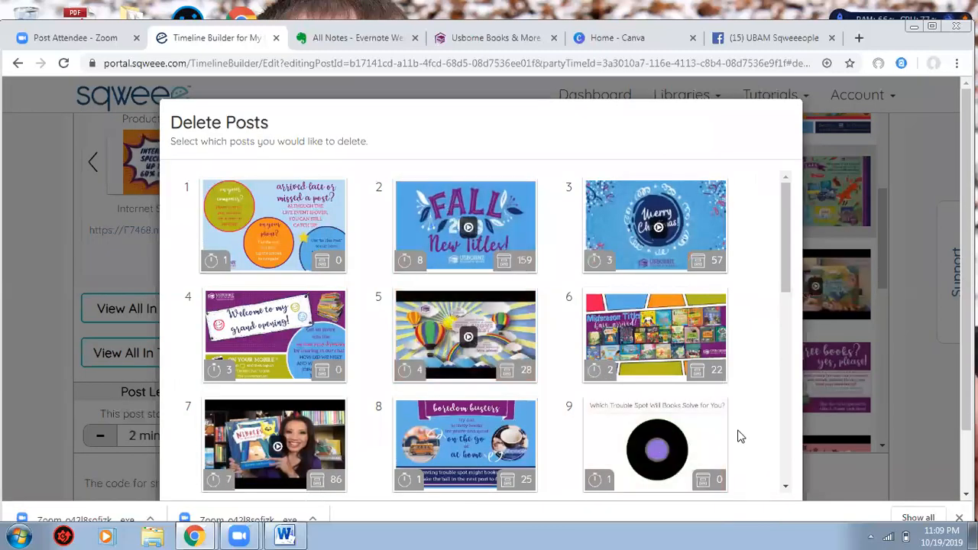
pyautogui.scroll(-4, 743, 408)
pyautogui.moveTo(784, 329); pyautogui.dragTo(781, 496)
pyautogui.scroll(-1, 691, 436)
pyautogui.click(732, 455)
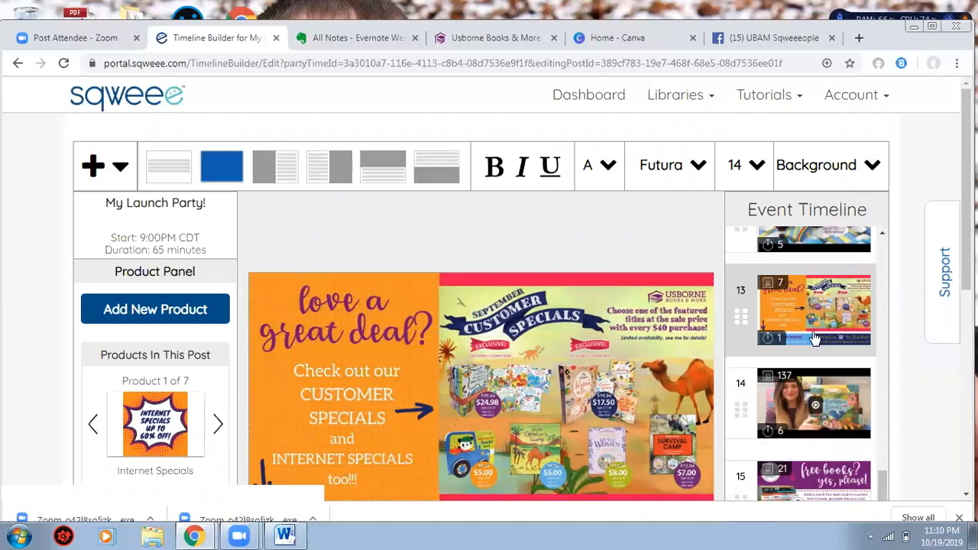
# Examine the "love a great deal?" post and page through the products attached to it
pyautogui.moveTo(881, 474); pyautogui.dragTo(880, 465)
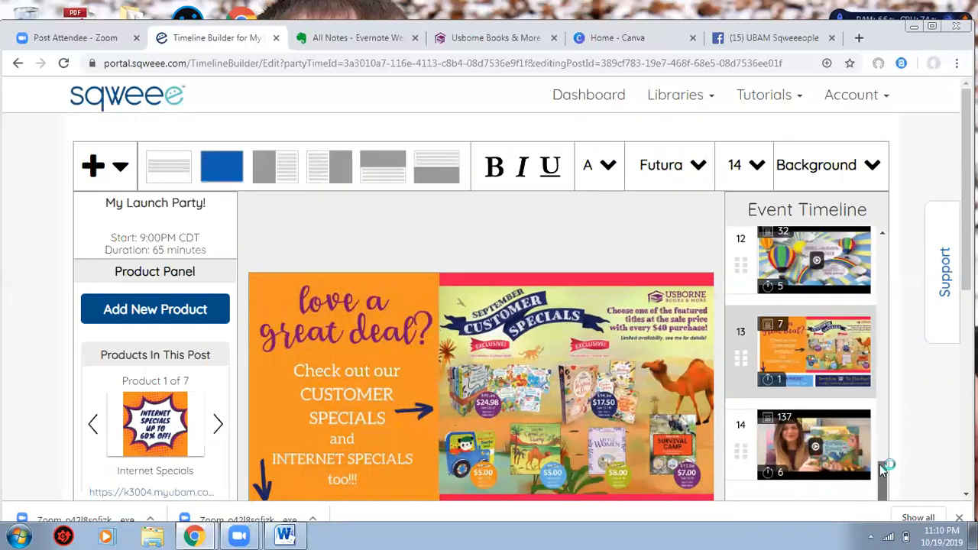
pyautogui.click(217, 426)
pyautogui.click(217, 426)
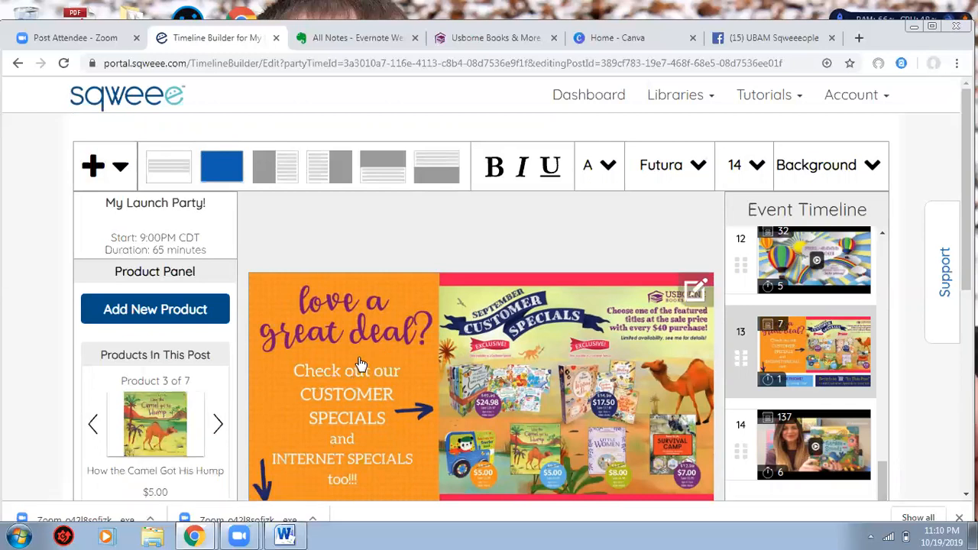
pyautogui.click(219, 425)
pyautogui.click(219, 425)
pyautogui.click(219, 425)
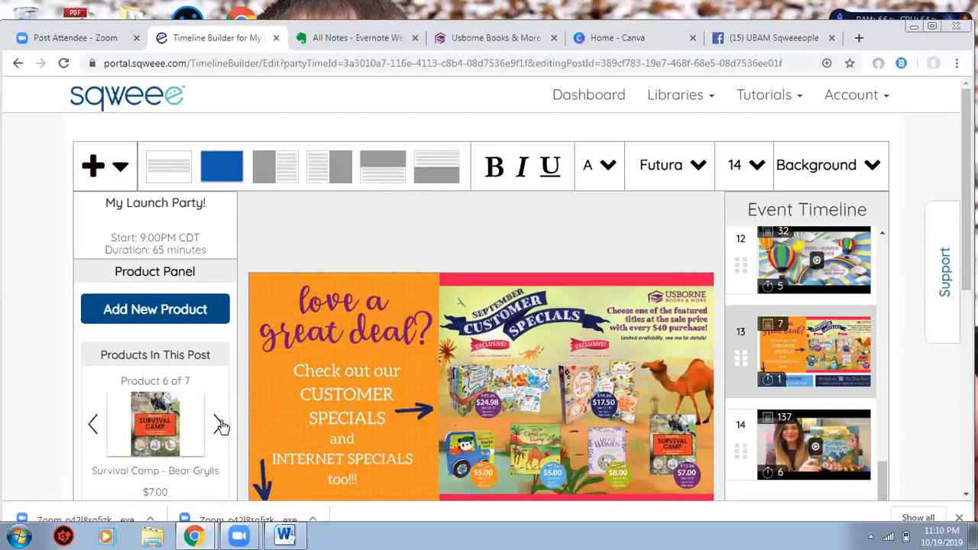
pyautogui.click(92, 430)
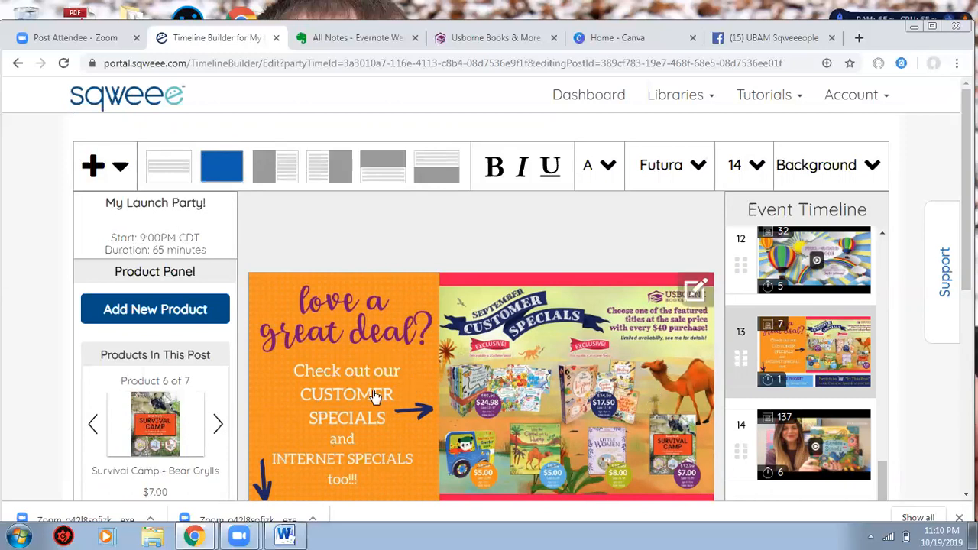
pyautogui.scroll(-2, 482, 305)
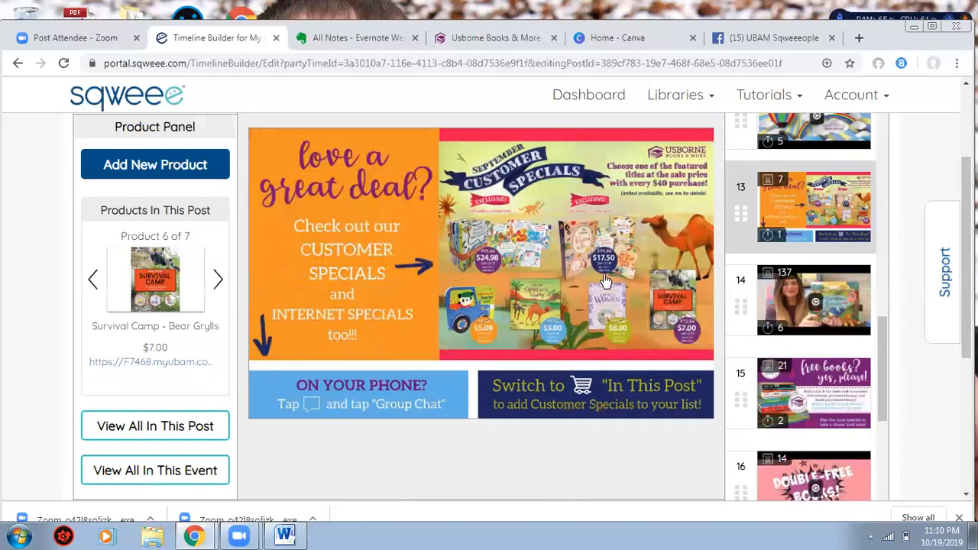
pyautogui.moveTo(965, 292); pyautogui.dragTo(965, 224)
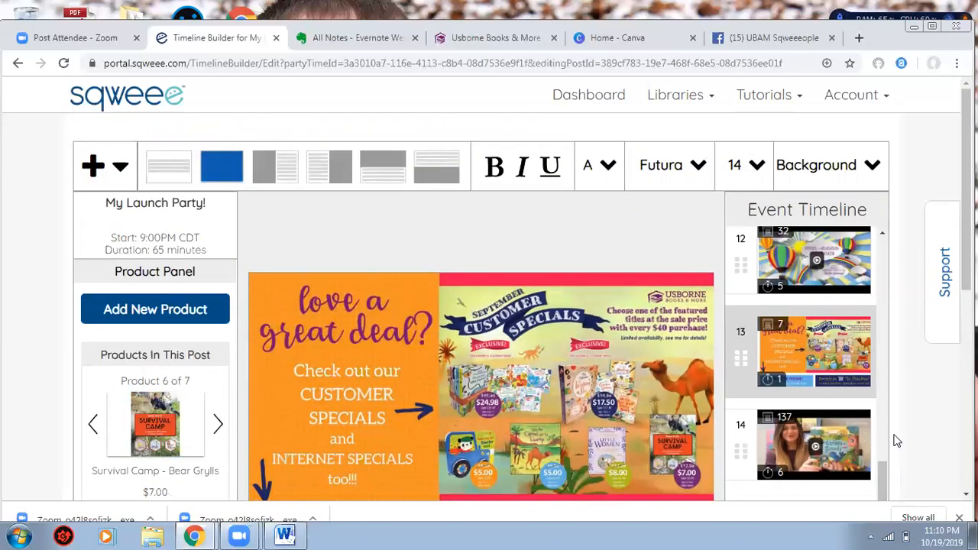
# Open the "Welcome to my grand opening!" post and search the product library for "that's" to add products to it
pyautogui.moveTo(883, 471); pyautogui.dragTo(966, 264)
pyautogui.moveTo(883, 229); pyautogui.dragTo(884, 262)
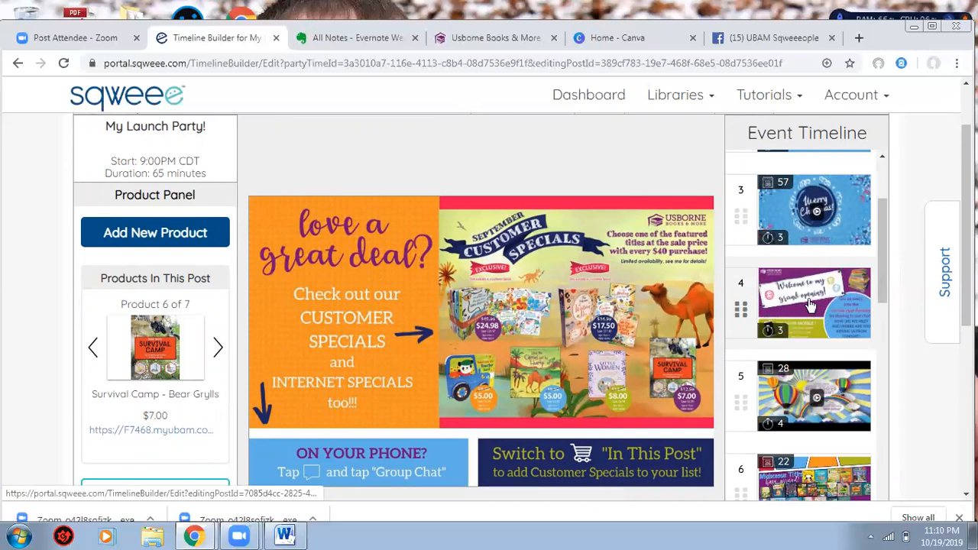
pyautogui.click(809, 303)
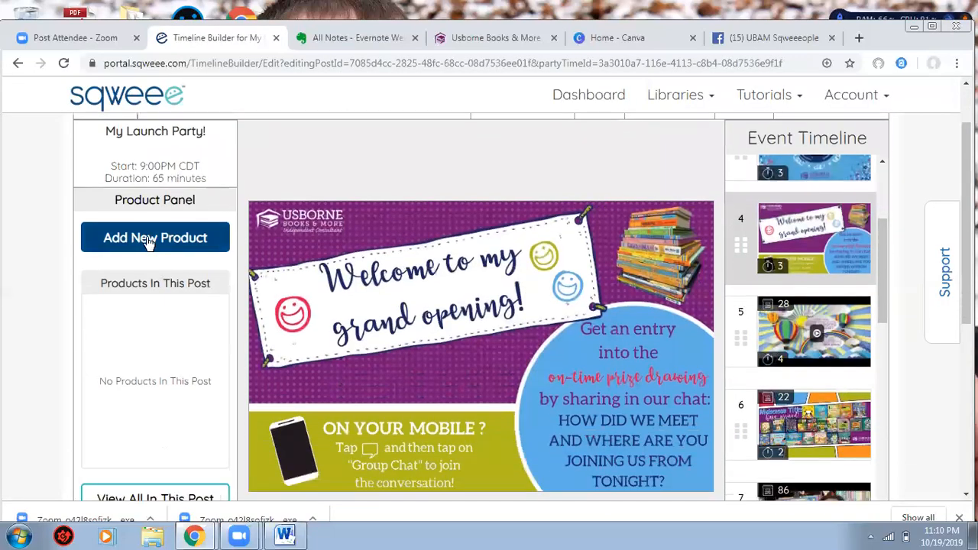
pyautogui.click(150, 240)
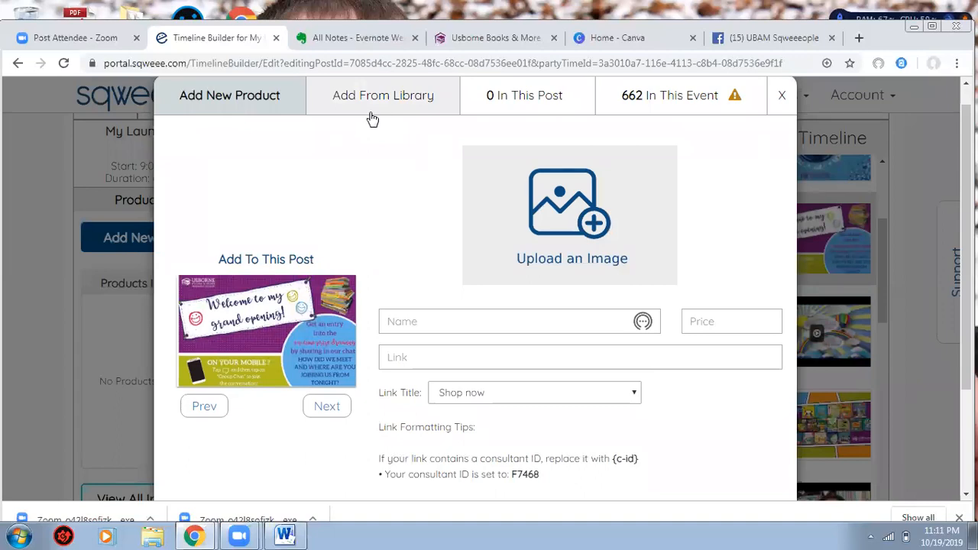
pyautogui.click(371, 119)
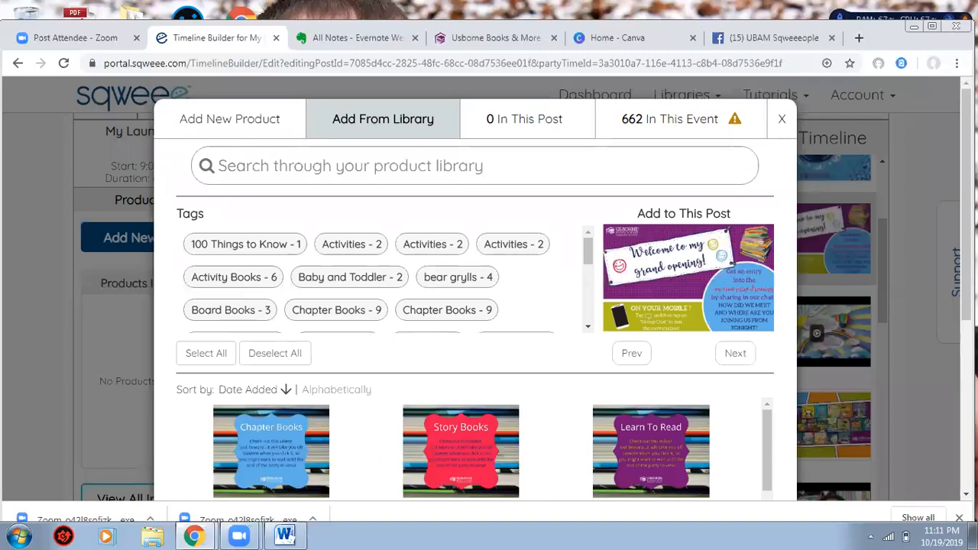
pyautogui.scroll(-2, 420, 138)
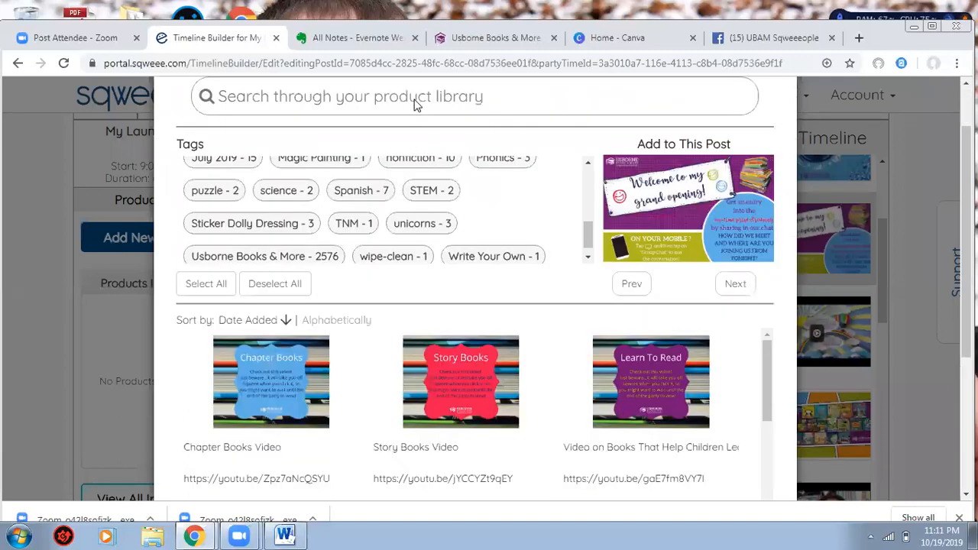
pyautogui.click(414, 98)
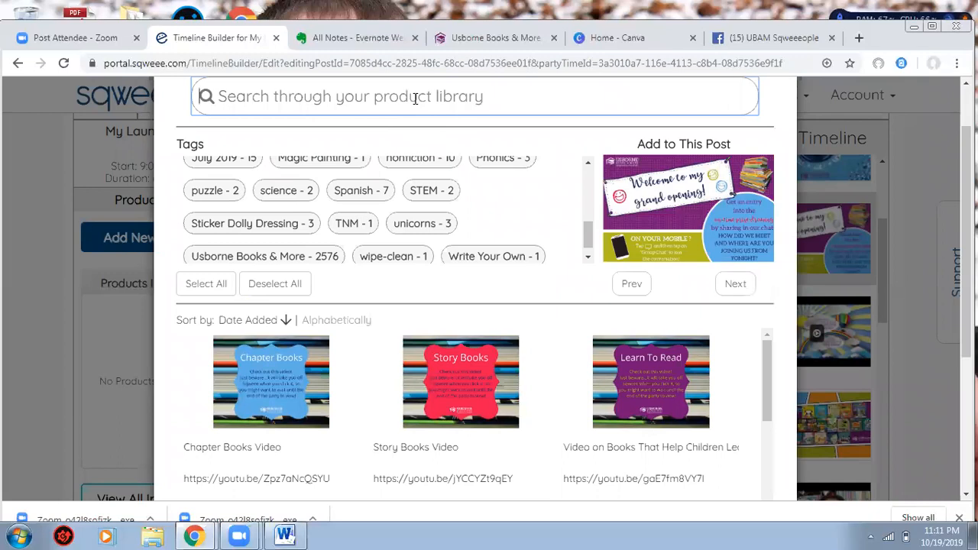
pyautogui.write("that's")
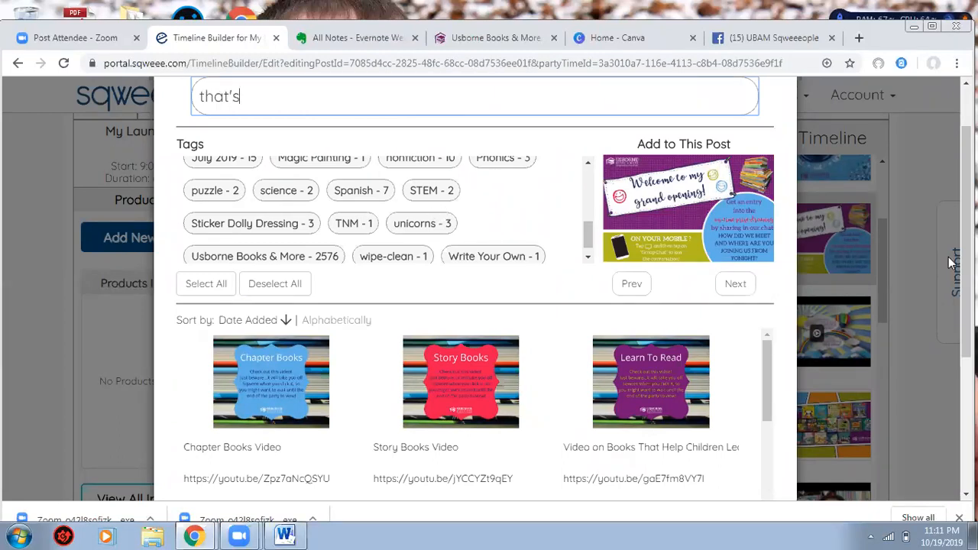
pyautogui.press('Return')
# Add That's Not My Monster and That's Not My Flamingo from the library to the grand opening post
pyautogui.scroll(-1, 419, 139)
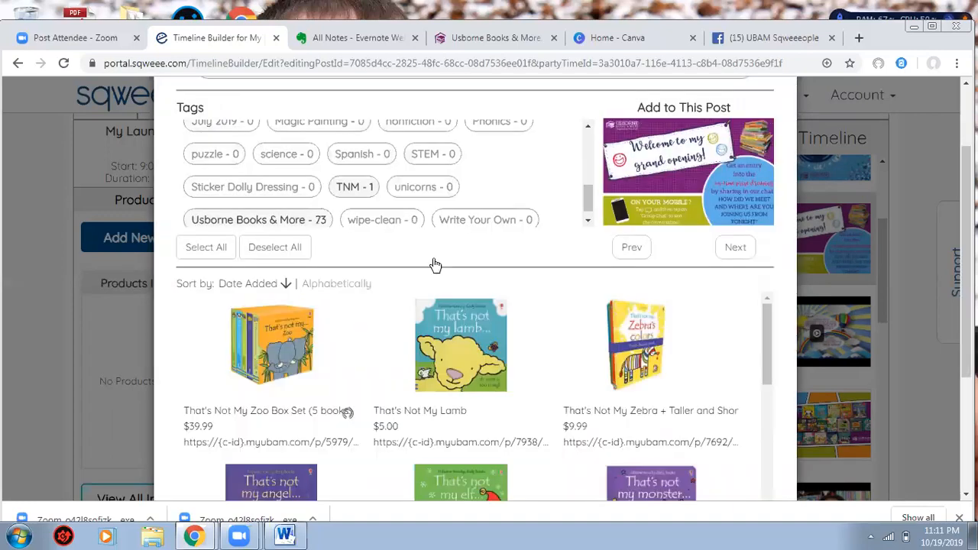
pyautogui.scroll(-2, 428, 305)
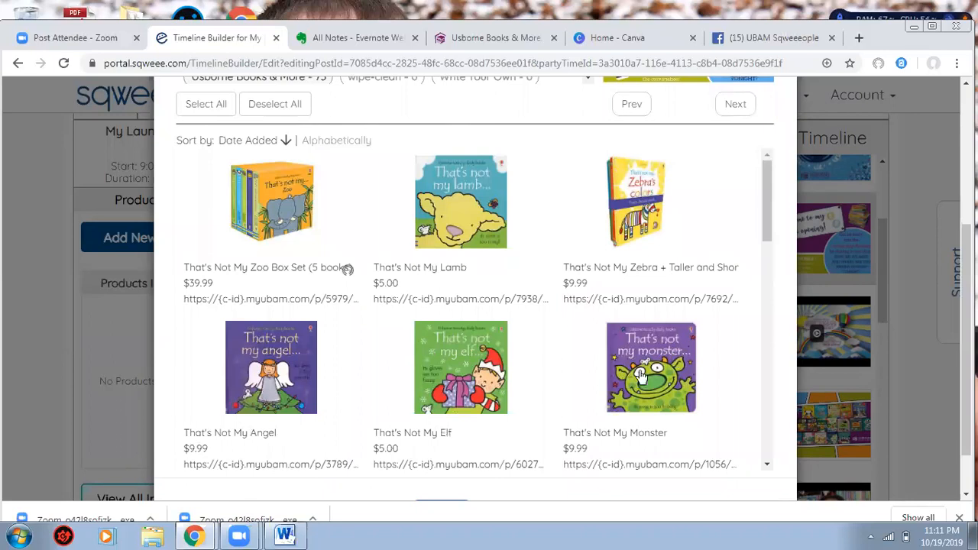
pyautogui.click(626, 411)
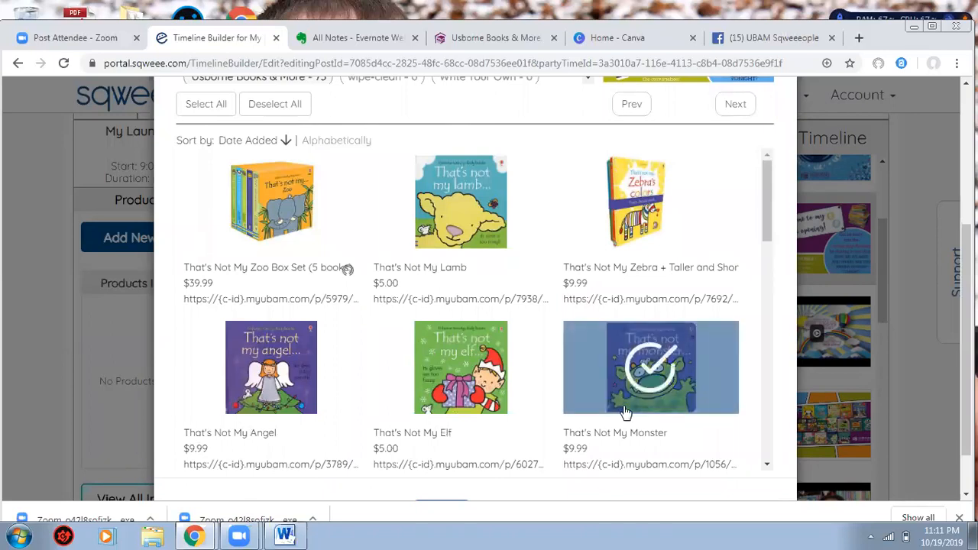
pyautogui.scroll(4, 534, 357)
pyautogui.scroll(-4, 701, 292)
pyautogui.scroll(3, 674, 307)
pyautogui.scroll(-4, 673, 307)
pyautogui.scroll(2, 443, 477)
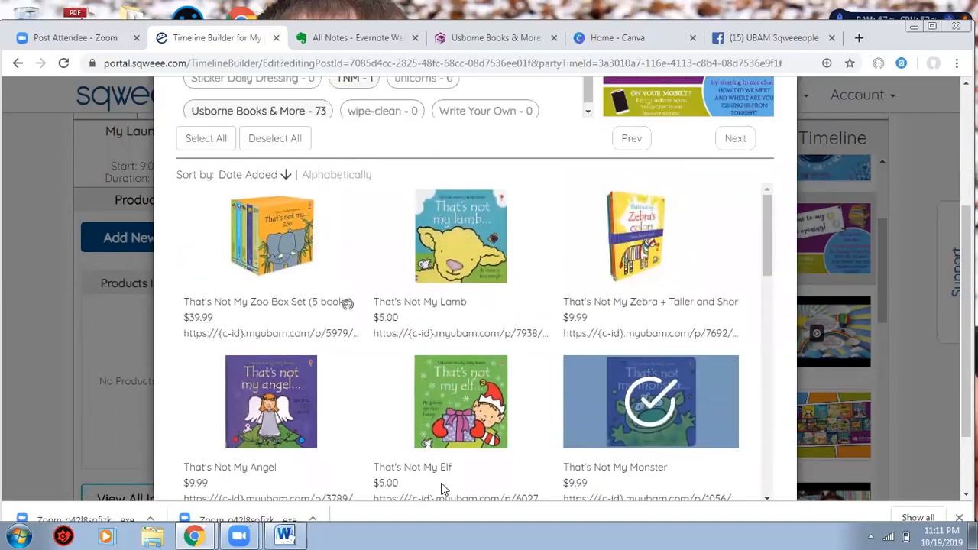
pyautogui.scroll(-2, 432, 469)
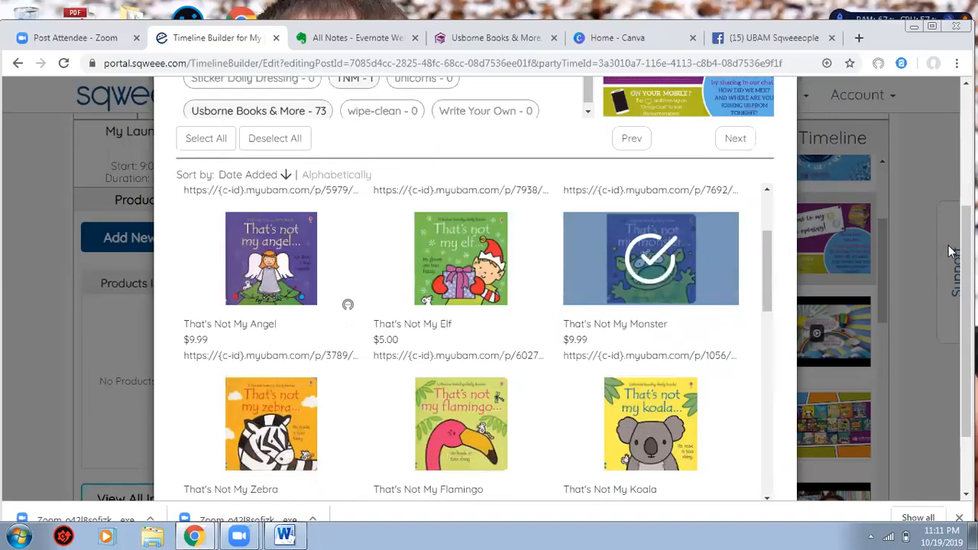
pyautogui.scroll(-2, 912, 342)
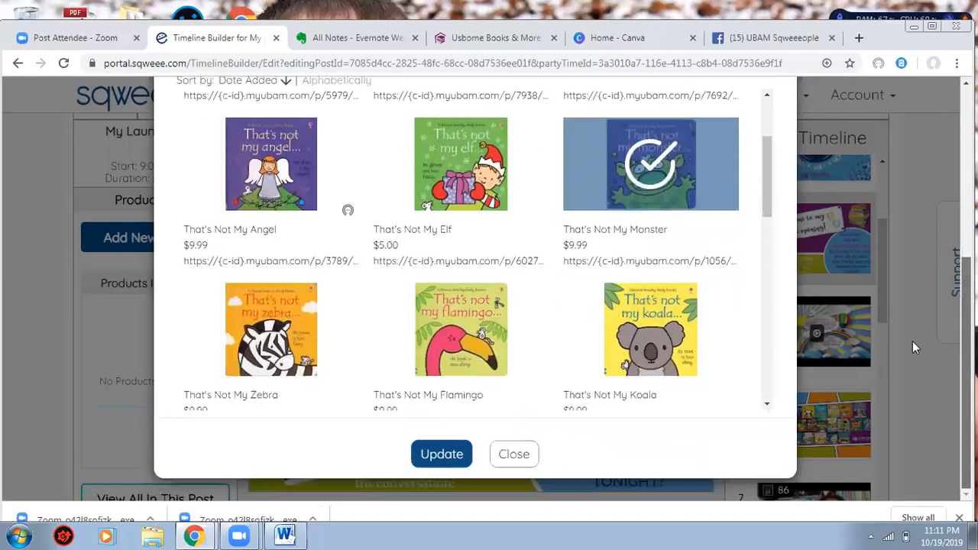
pyautogui.click(443, 454)
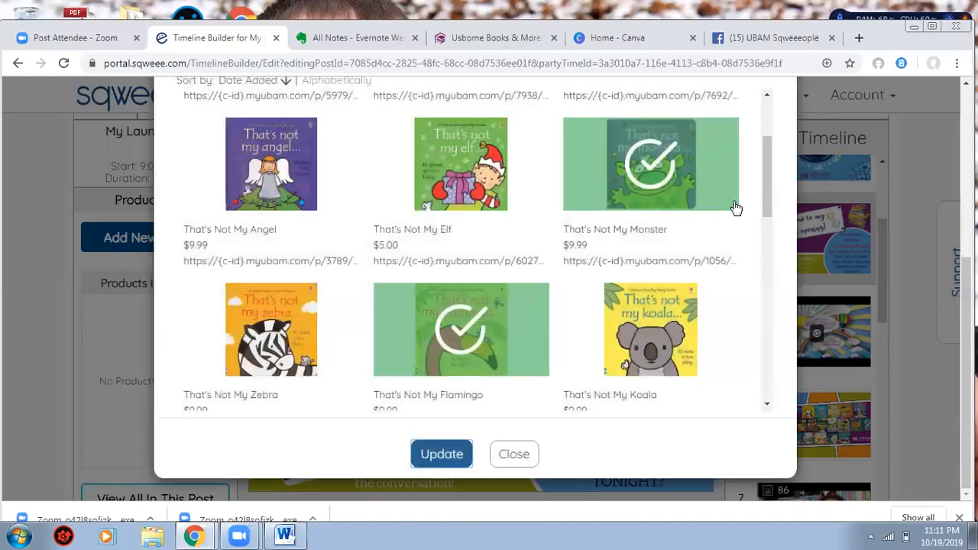
pyautogui.click(524, 455)
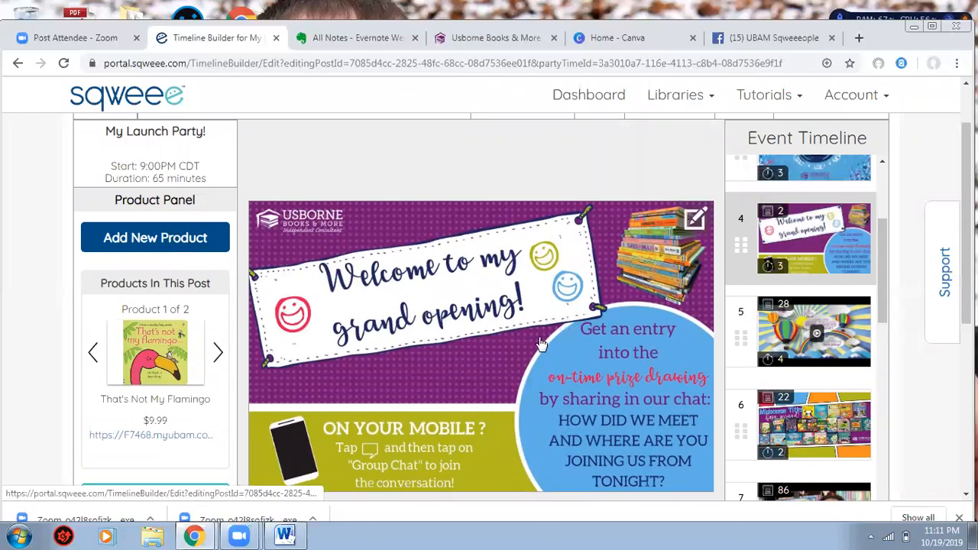
# Look over the grand opening post and the products attached to it
pyautogui.scroll(-1, 512, 359)
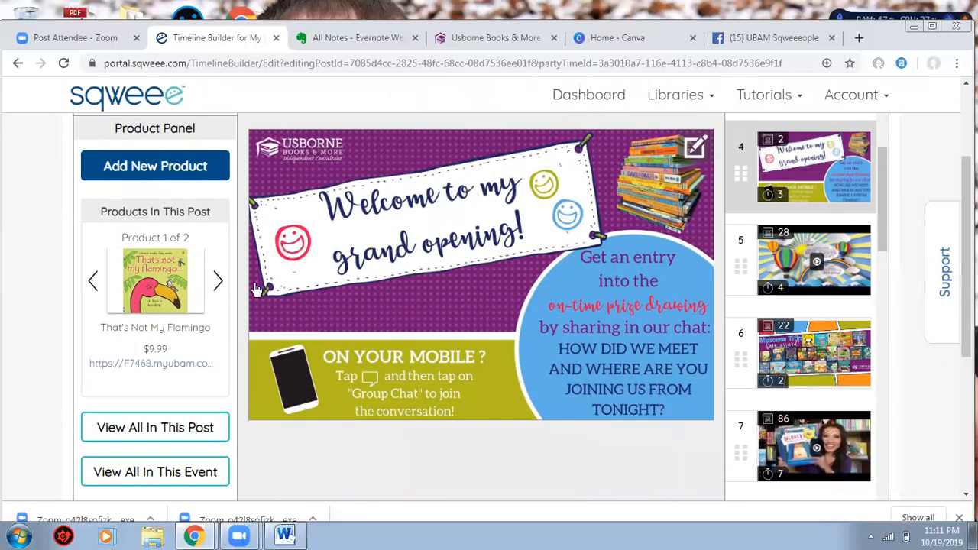
pyautogui.scroll(-1, 220, 291)
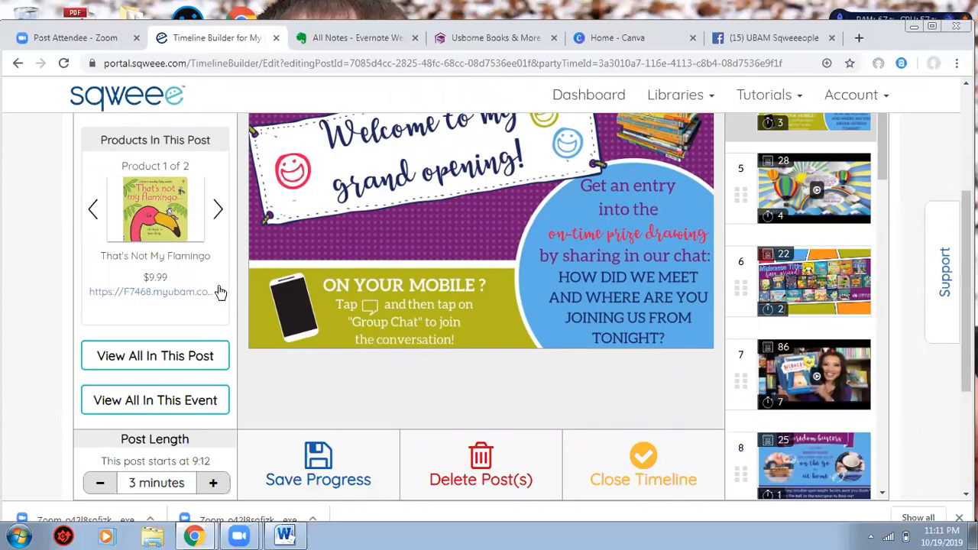
pyautogui.click(218, 211)
pyautogui.scroll(-1, 498, 325)
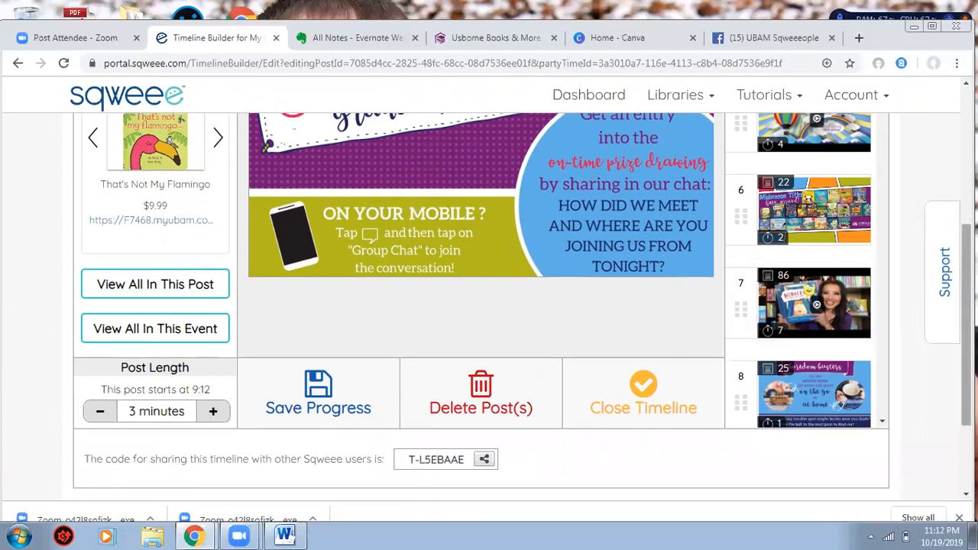
pyautogui.scroll(3, 886, 230)
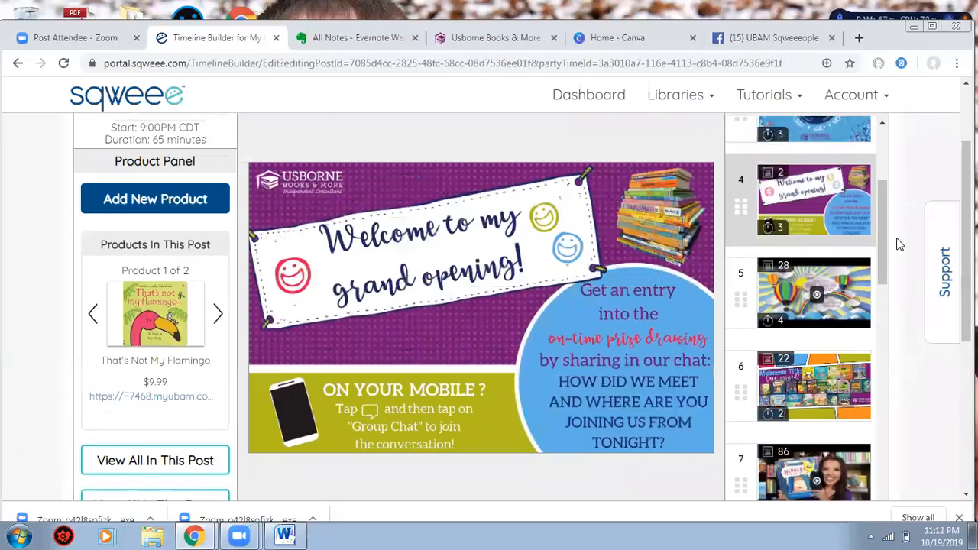
# Switch to the Evernote launch party script and highlight the chat text under Post 14 - That's Not My Special
pyautogui.moveTo(886, 229); pyautogui.dragTo(882, 527)
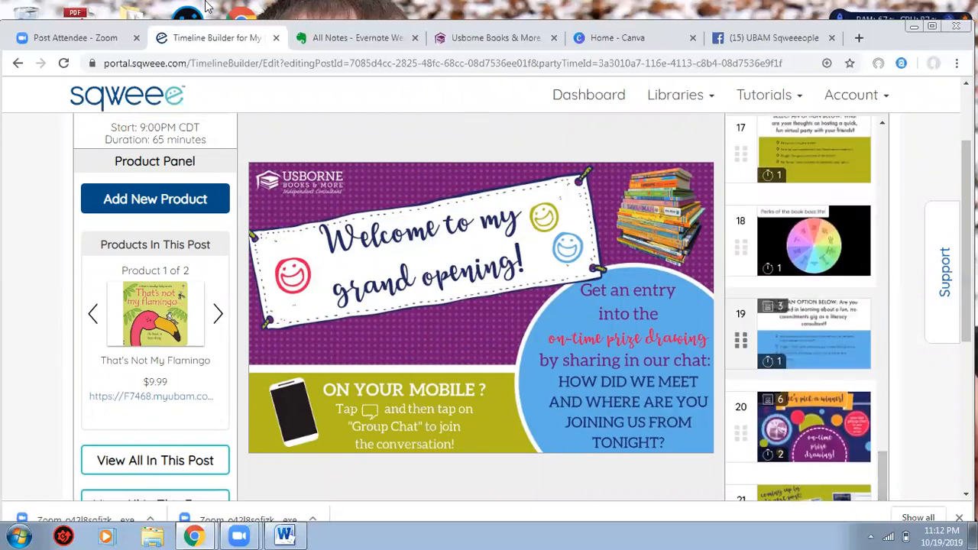
pyautogui.click(358, 38)
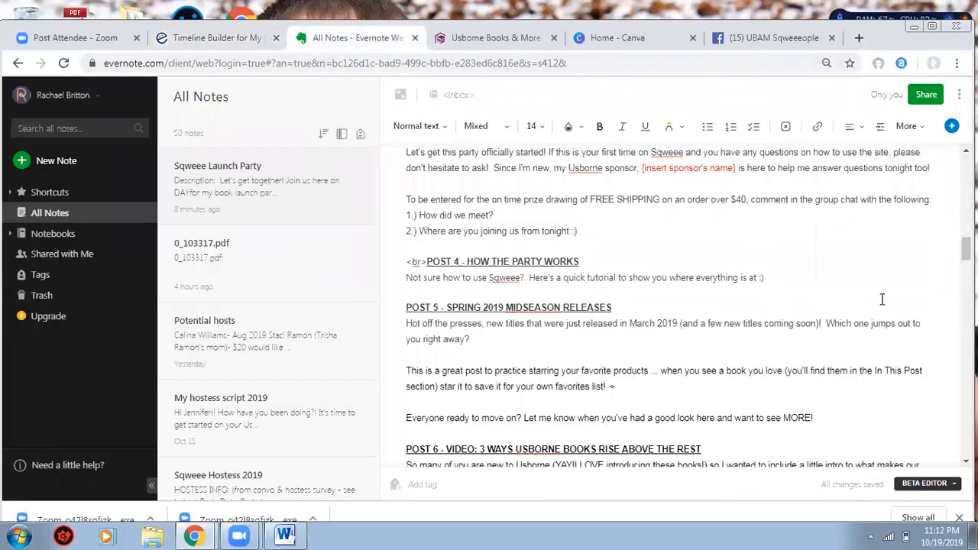
pyautogui.scroll(5, 783, 347)
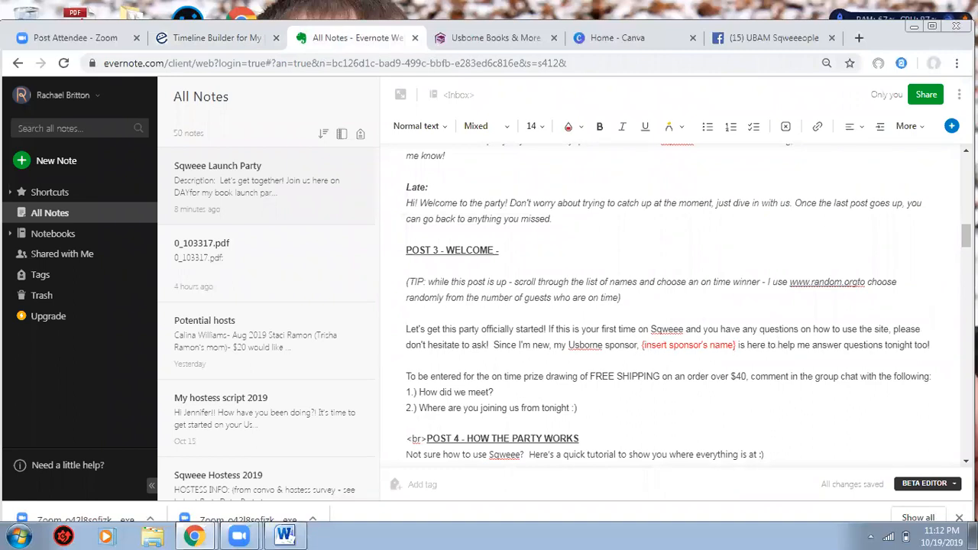
pyautogui.scroll(-20, 669, 305)
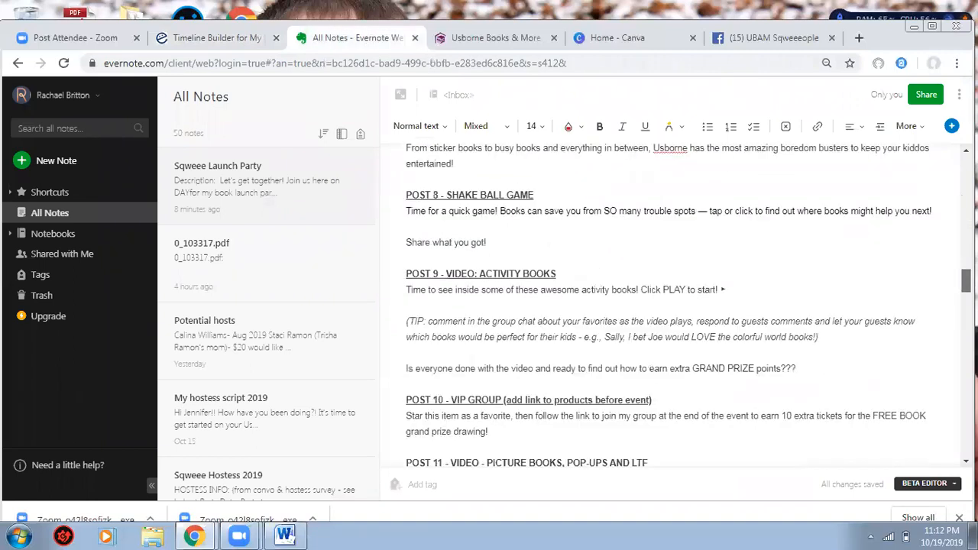
pyautogui.scroll(-10, 668, 305)
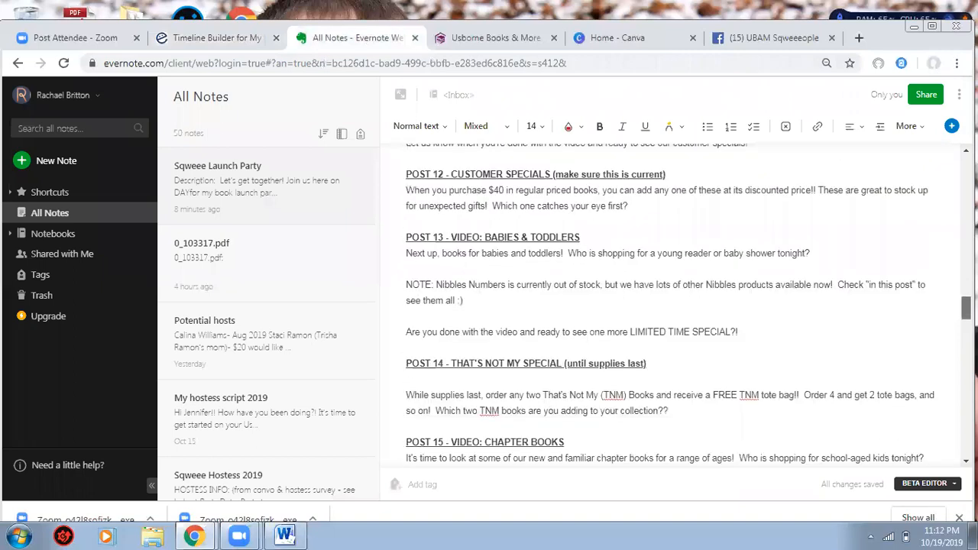
pyautogui.scroll(-3, 952, 321)
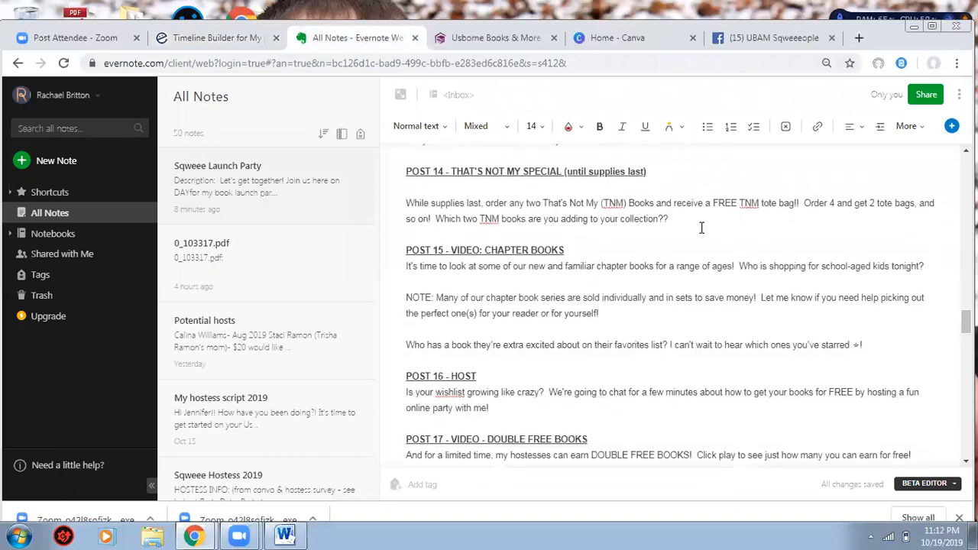
pyautogui.moveTo(417, 204); pyautogui.dragTo(669, 219)
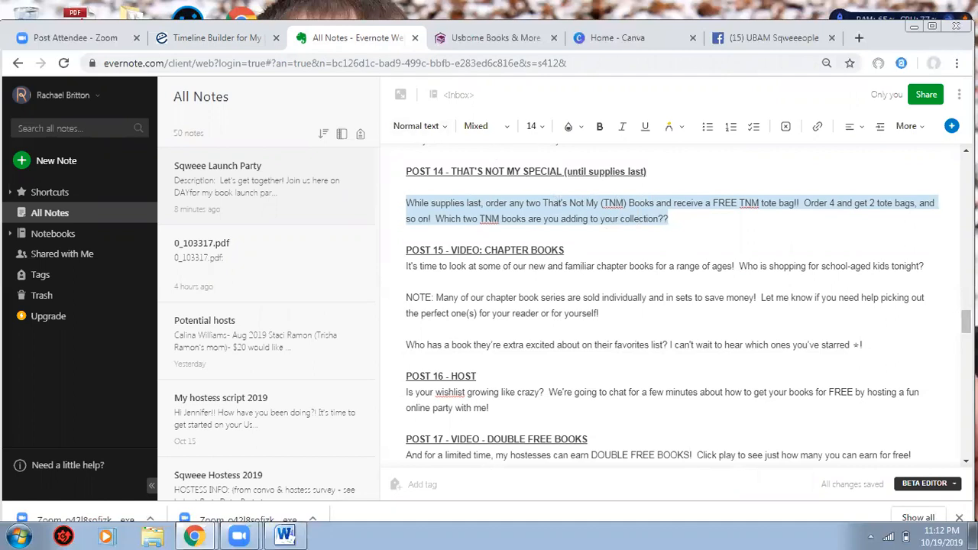
# Return to the Sqweee timeline builder and look over the event timeline posts around posts 13 to 15
pyautogui.click(241, 40)
pyautogui.scroll(-1, 482, 306)
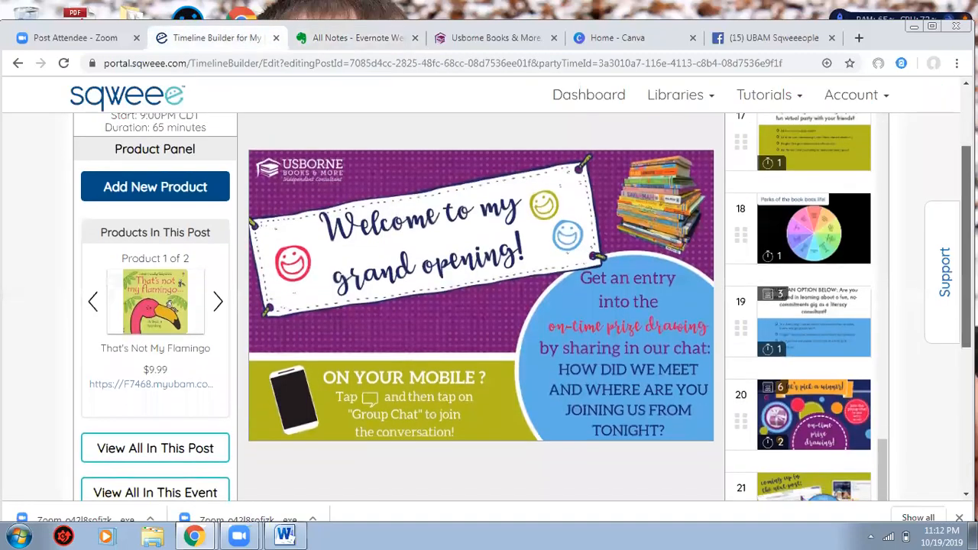
pyautogui.scroll(2, 877, 231)
pyautogui.scroll(5, 876, 230)
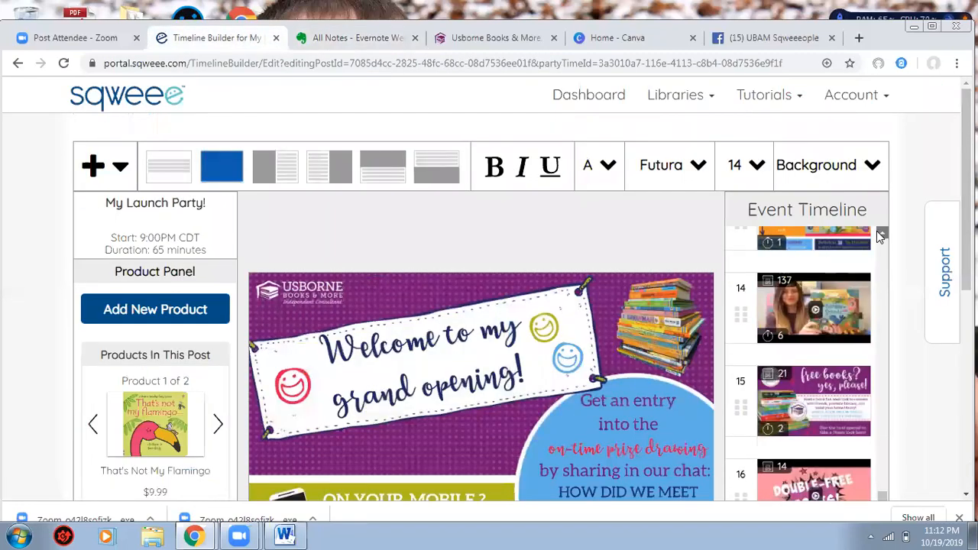
pyautogui.scroll(1, 876, 231)
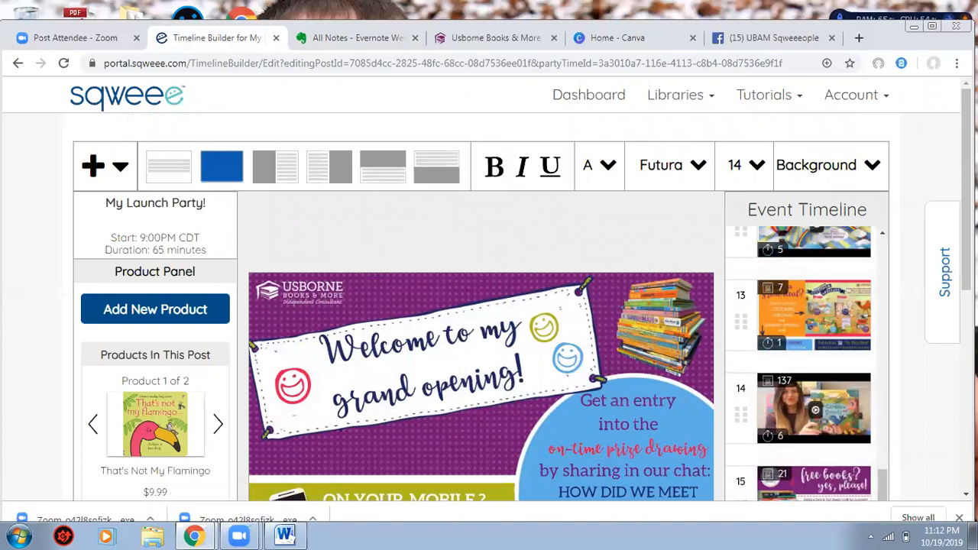
pyautogui.scroll(-1, 809, 428)
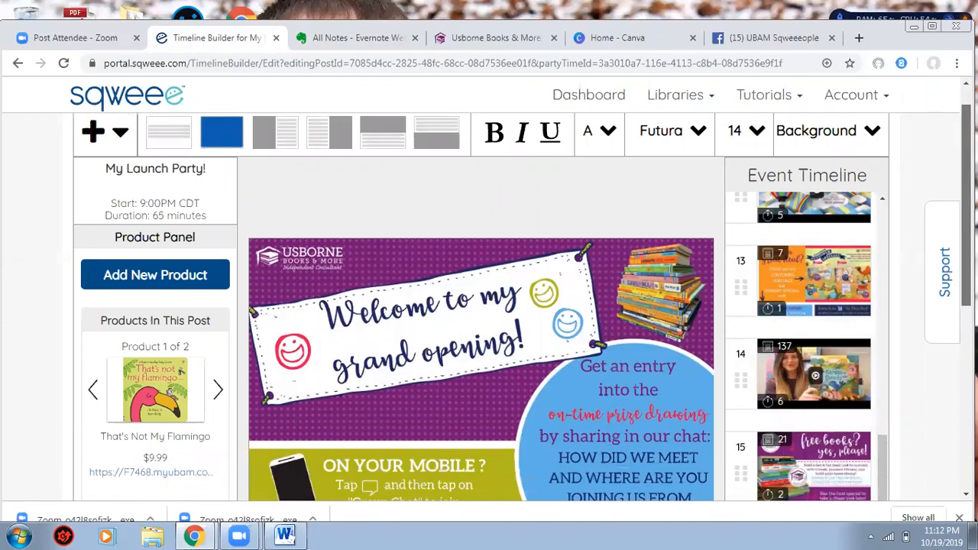
# Read the Evernote script for posts 16 to 20, including the host poll responses, and return to the Post 14 heading
pyautogui.click(353, 38)
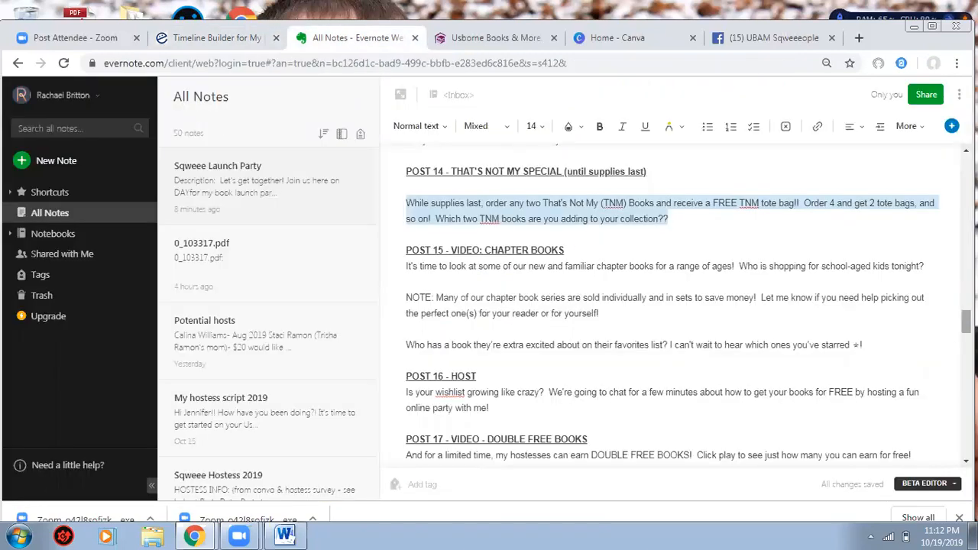
pyautogui.scroll(-3, 672, 306)
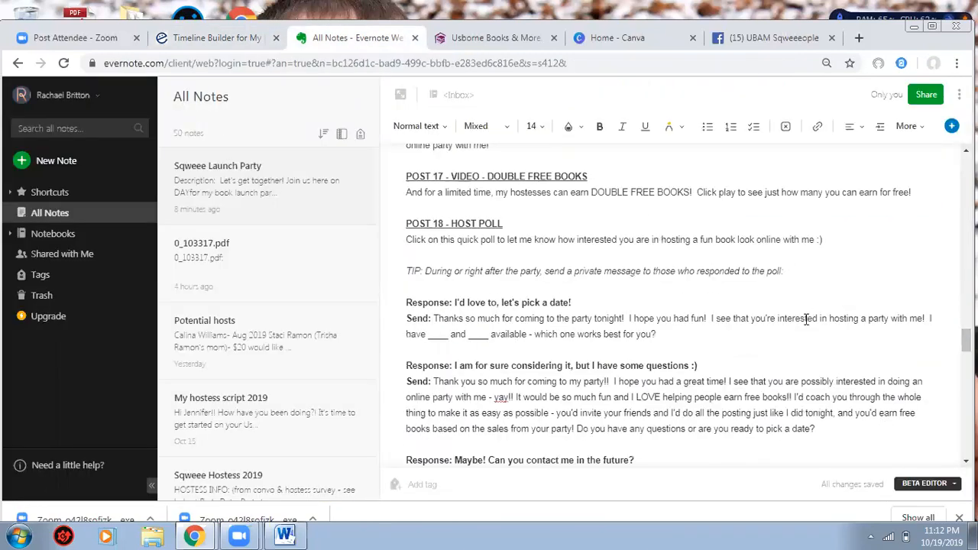
pyautogui.scroll(-1, 672, 305)
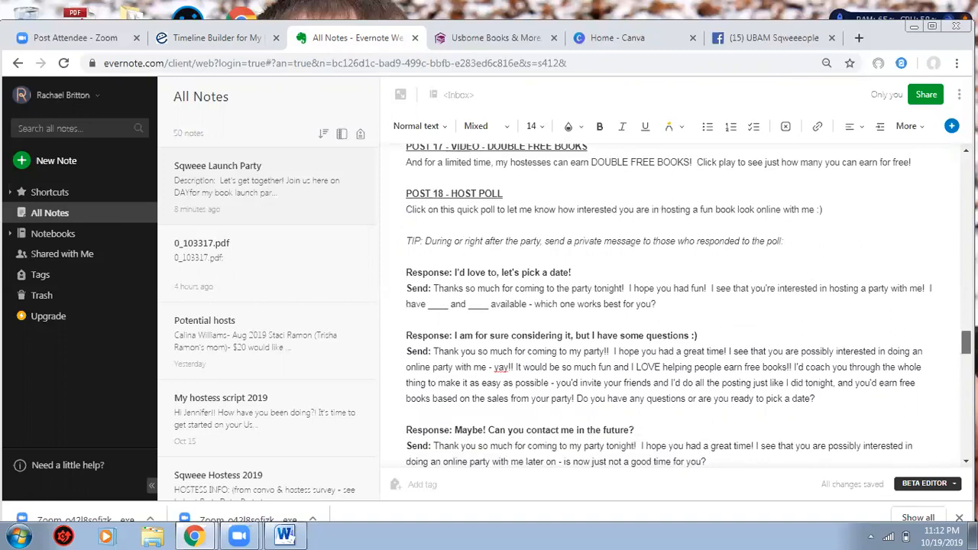
pyautogui.scroll(-2, 673, 306)
pyautogui.scroll(3, 672, 305)
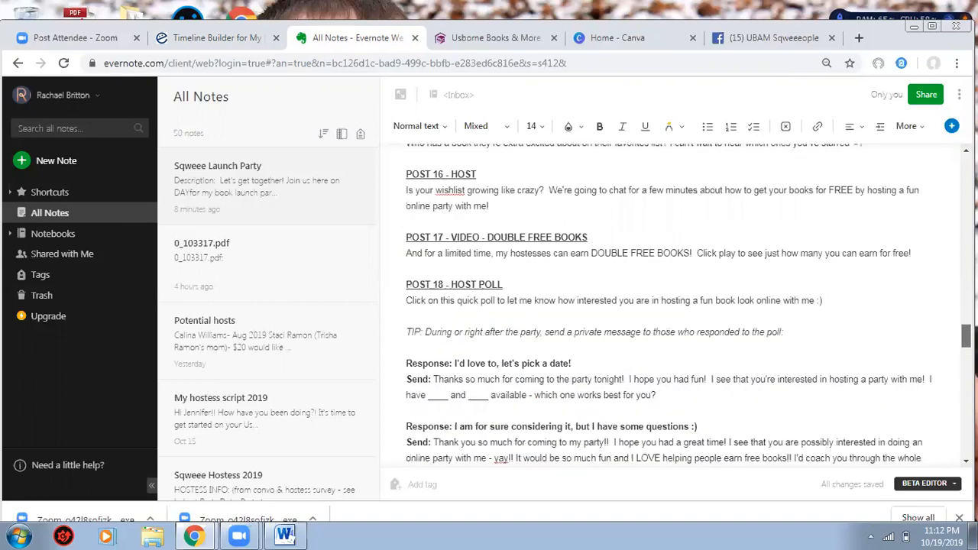
pyautogui.scroll(-3, 737, 313)
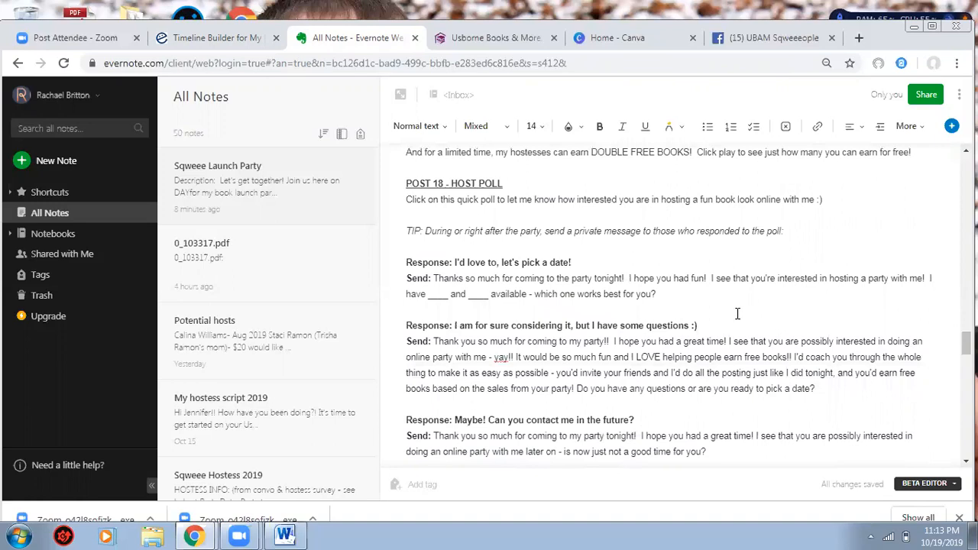
pyautogui.scroll(-5, 903, 342)
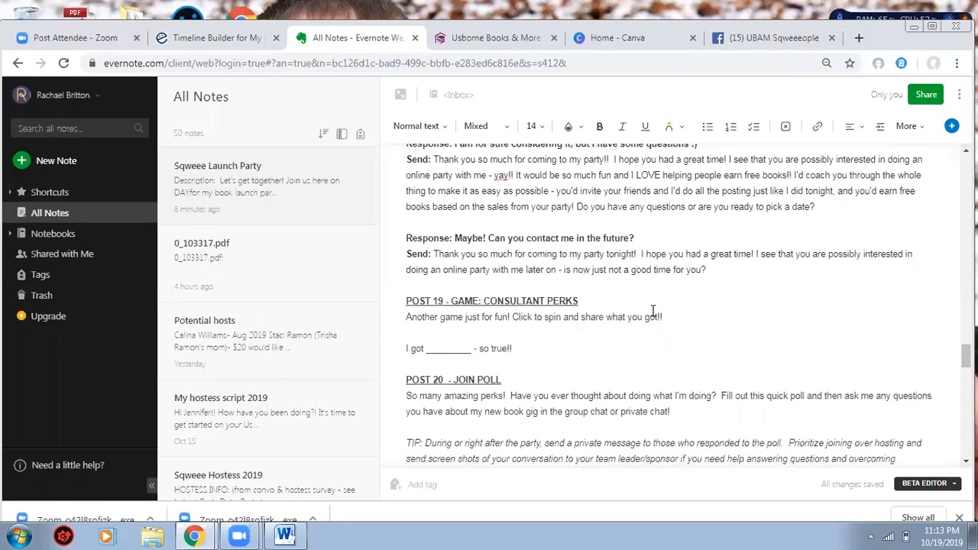
pyautogui.scroll(20, 917, 337)
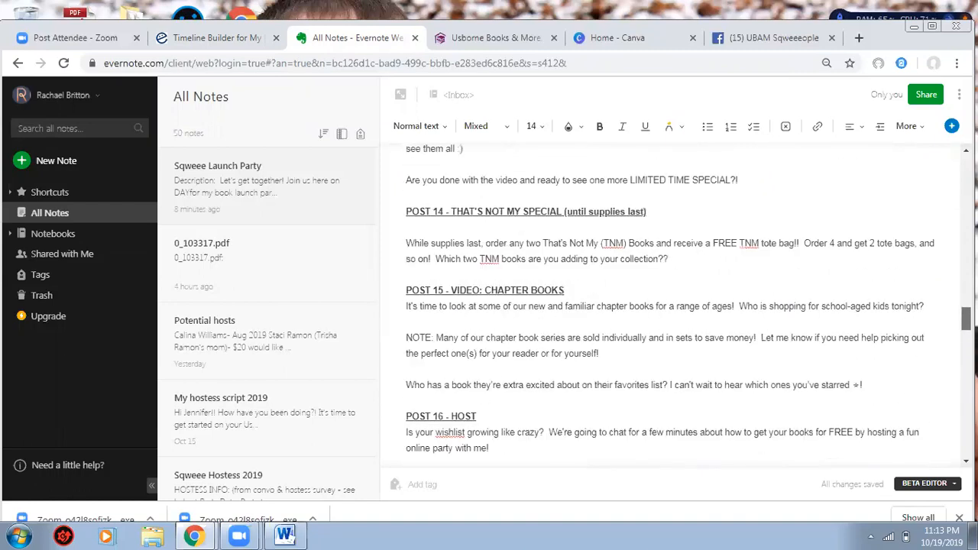
pyautogui.click(437, 212)
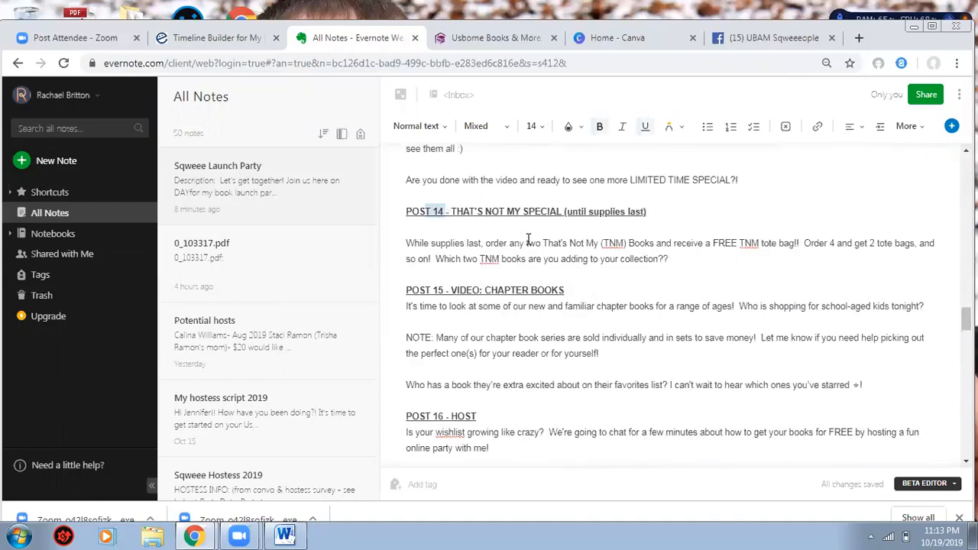
# Review the Evernote launch party chat script from Post 1 through the closing VIP group and shopping link messages
pyautogui.click(219, 39)
pyautogui.click(370, 38)
pyautogui.scroll(10, 672, 305)
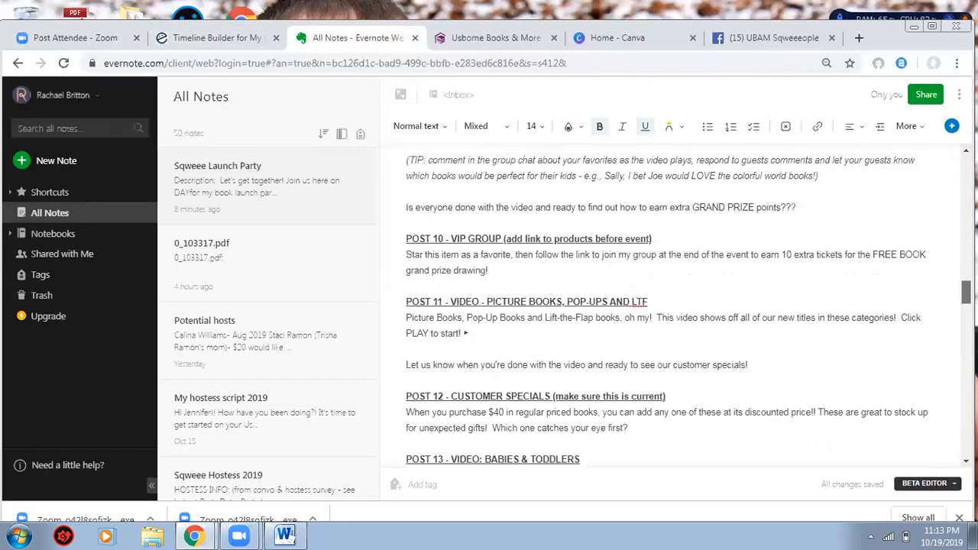
pyautogui.scroll(3, 672, 305)
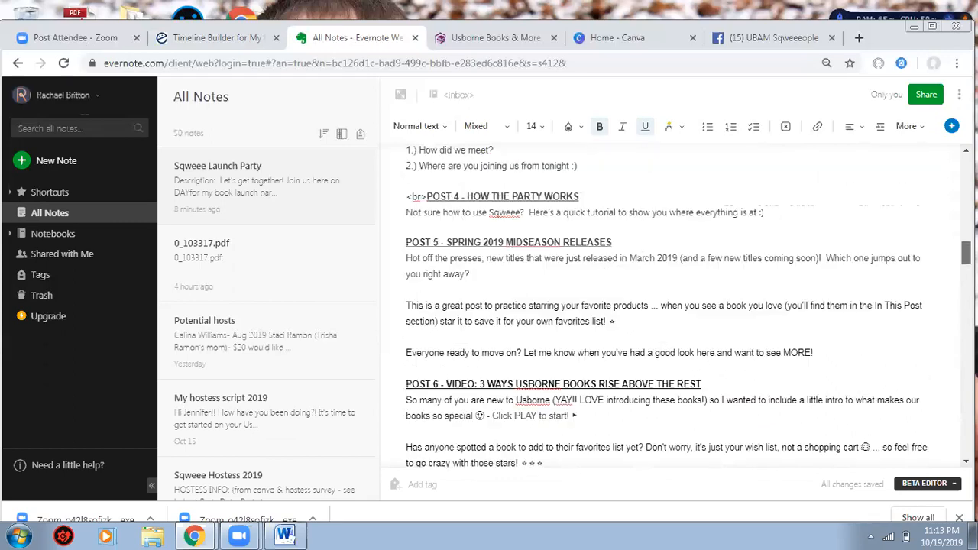
pyautogui.scroll(1, 672, 306)
pyautogui.scroll(10, 673, 306)
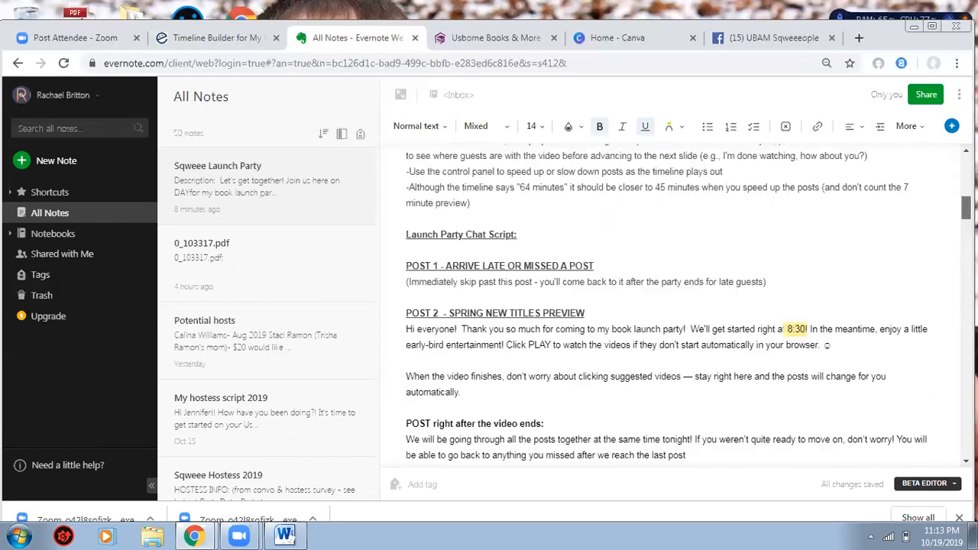
pyautogui.scroll(-20, 672, 305)
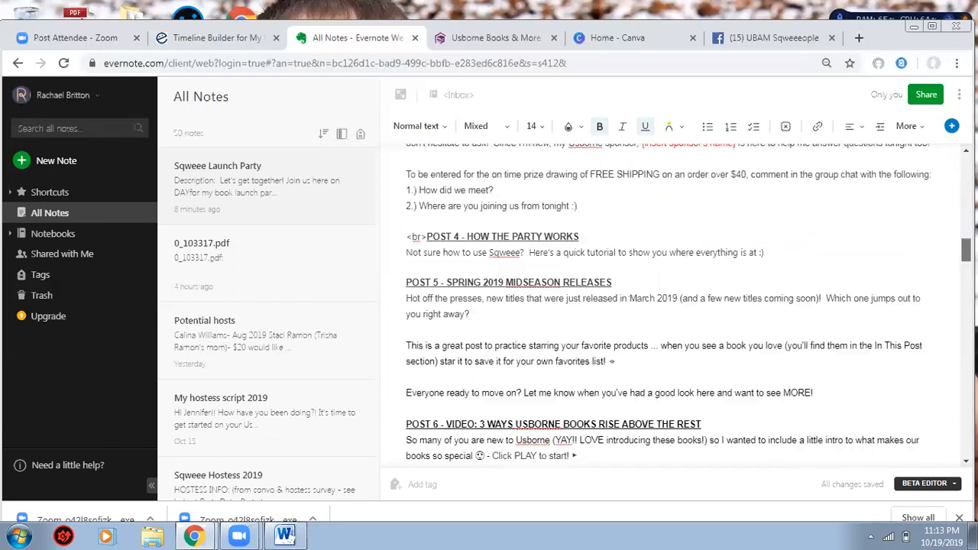
pyautogui.scroll(-6, 613, 282)
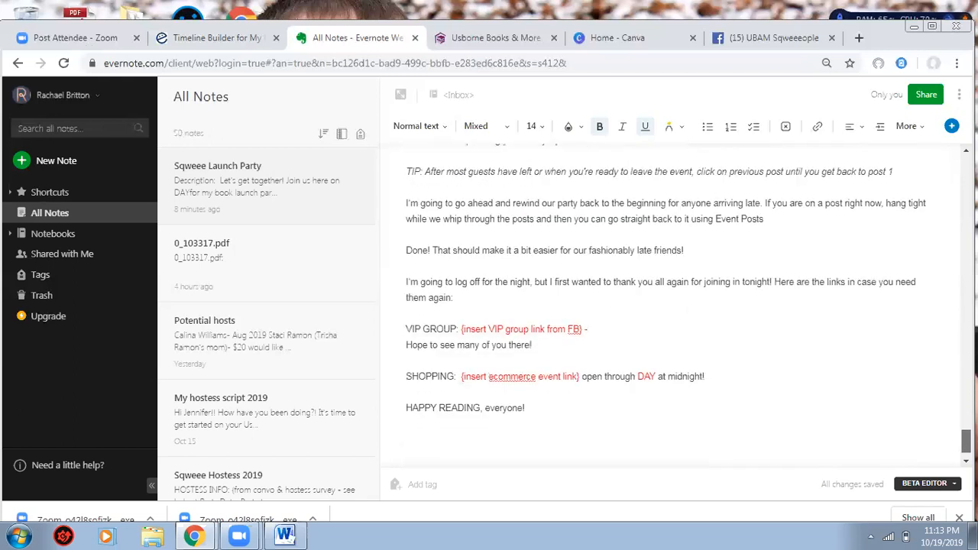
pyautogui.scroll(2, 589, 374)
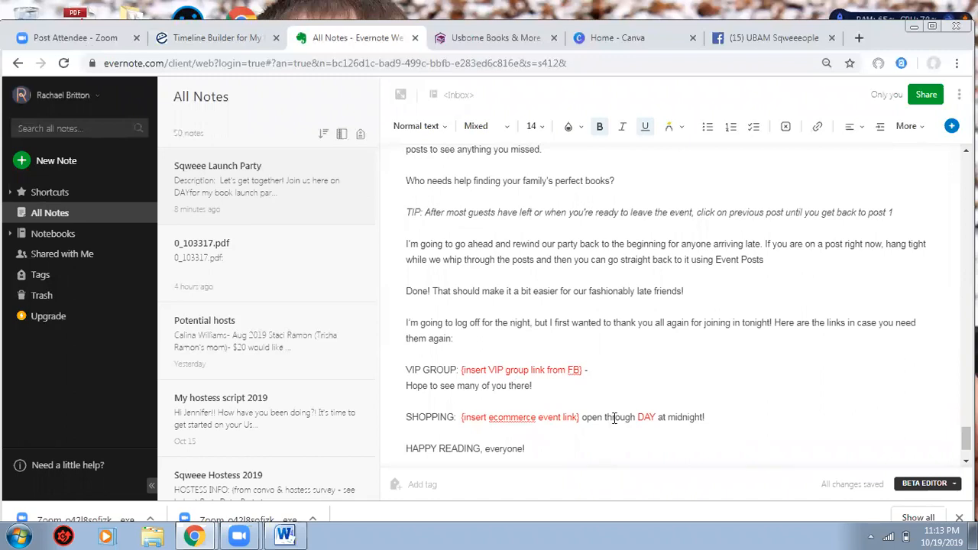
# Look back through the Evernote chat script from Post 24 - Last Post up to Post 10 - VIP Group
pyautogui.scroll(16, 524, 300)
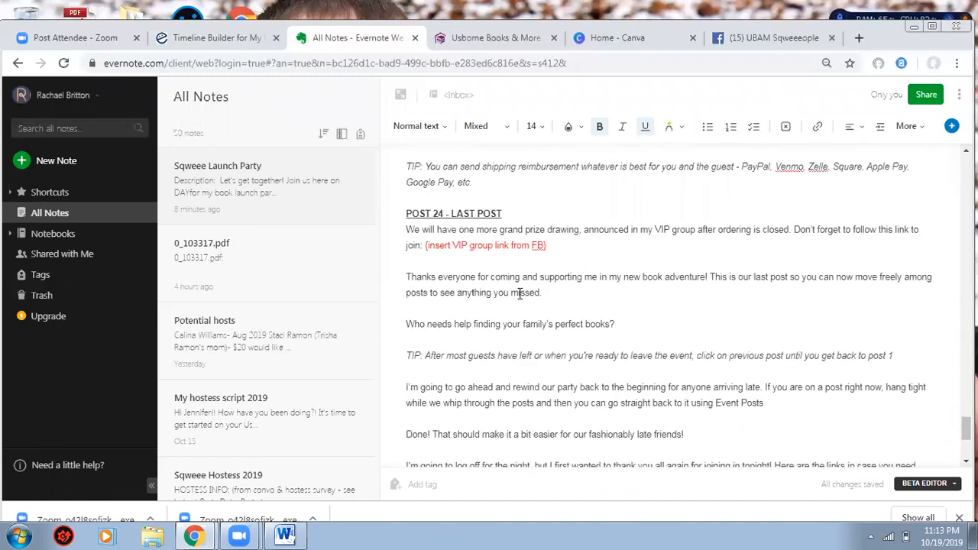
pyautogui.scroll(20, 522, 295)
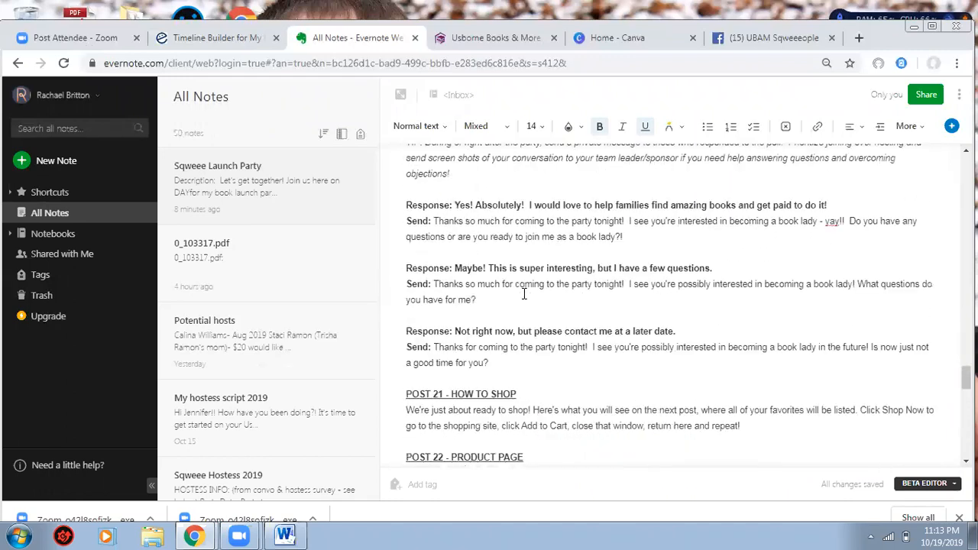
pyautogui.scroll(14, 523, 295)
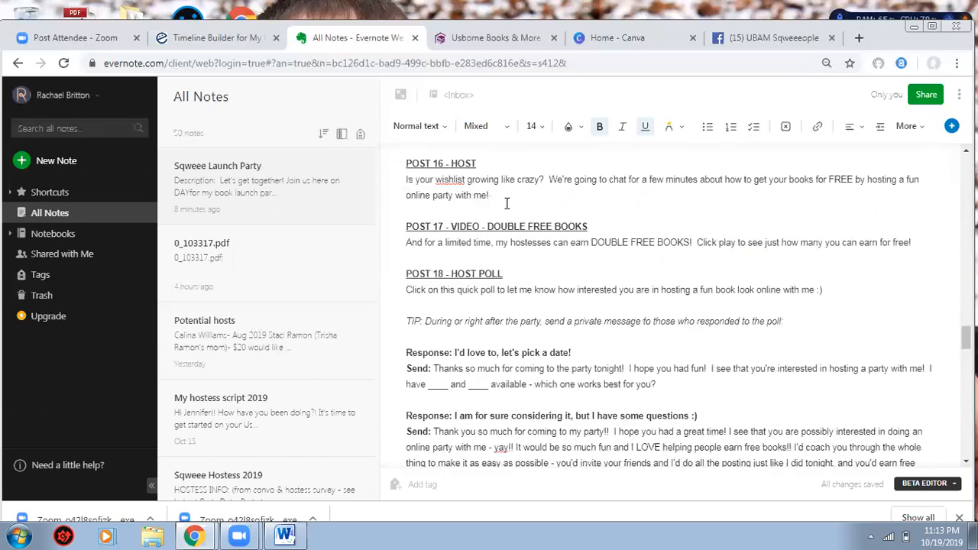
pyautogui.scroll(4, 588, 355)
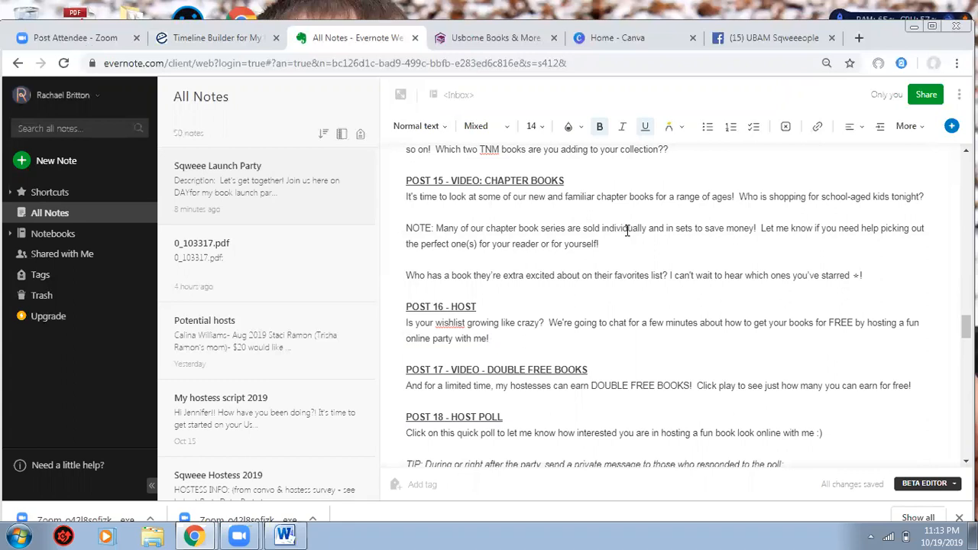
pyautogui.scroll(10, 567, 278)
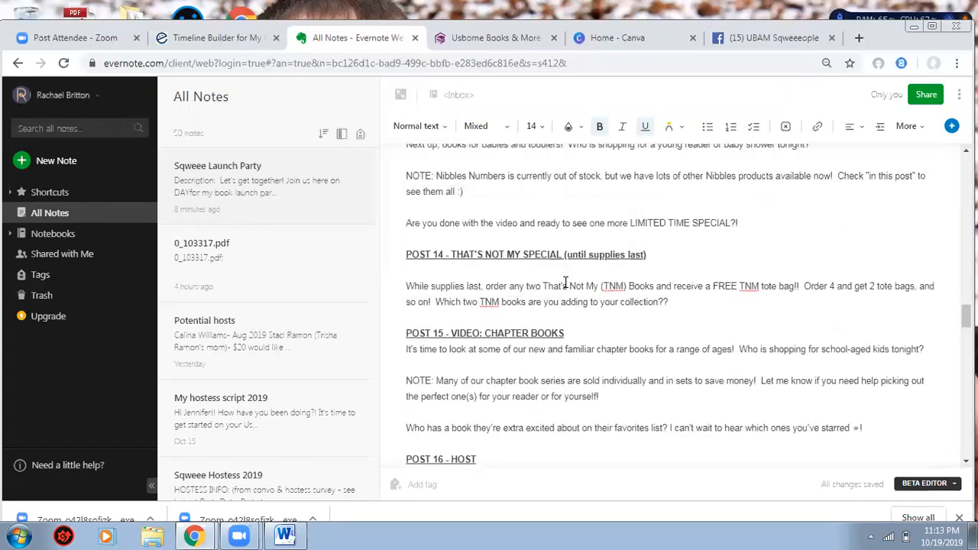
pyautogui.scroll(6, 567, 284)
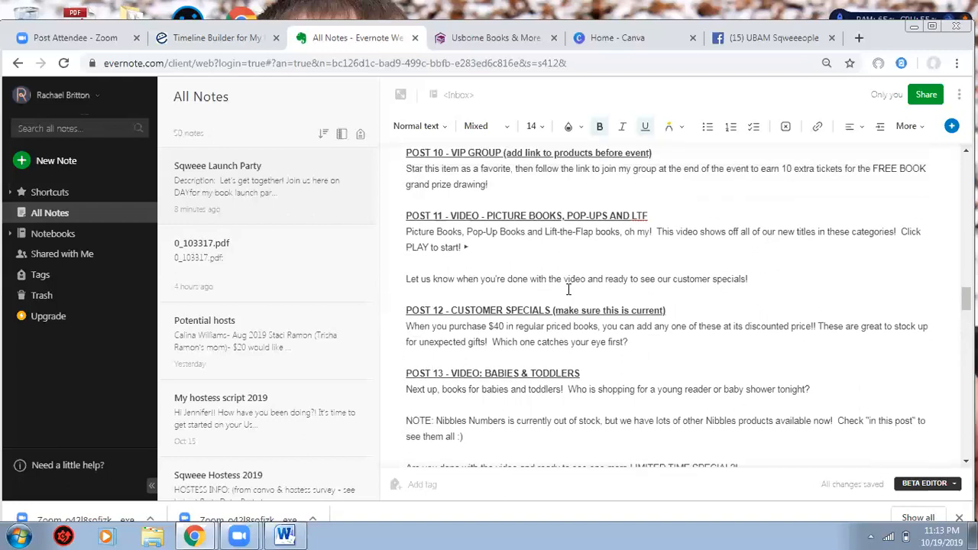
# Switch back to Sqweee, close the timeline, and view the event code and RSVP survey sections of the event planner
pyautogui.click(229, 37)
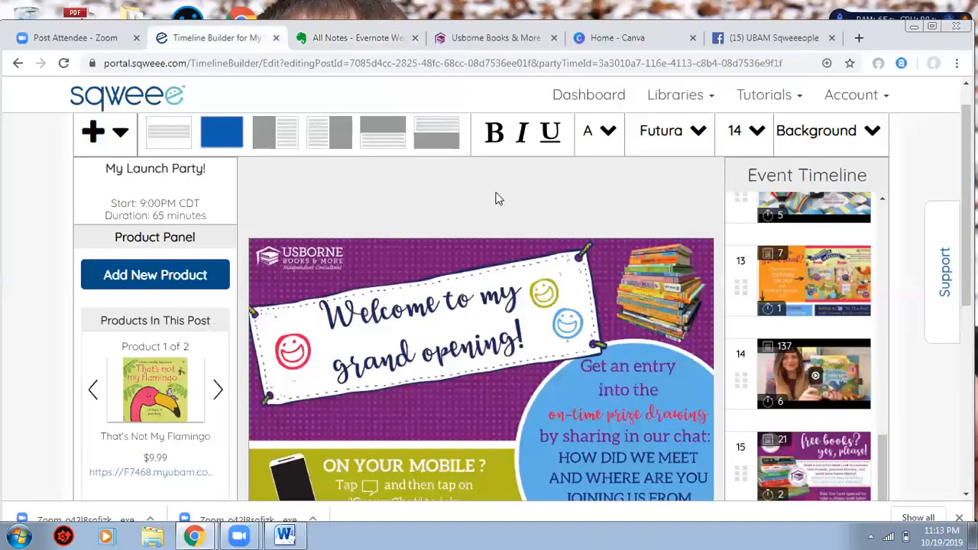
pyautogui.moveTo(973, 246); pyautogui.dragTo(963, 253)
pyautogui.scroll(-4, 949, 369)
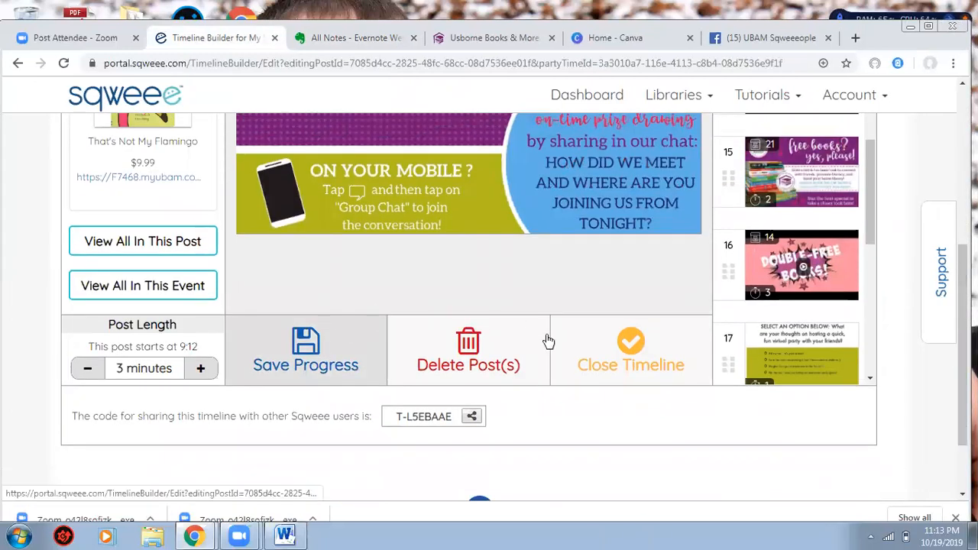
pyautogui.click(634, 346)
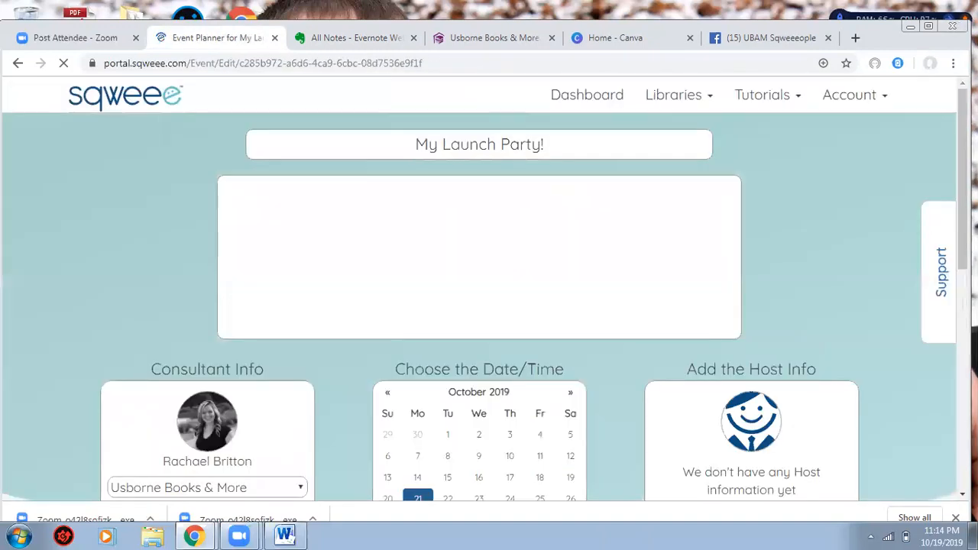
pyautogui.scroll(-5, 488, 306)
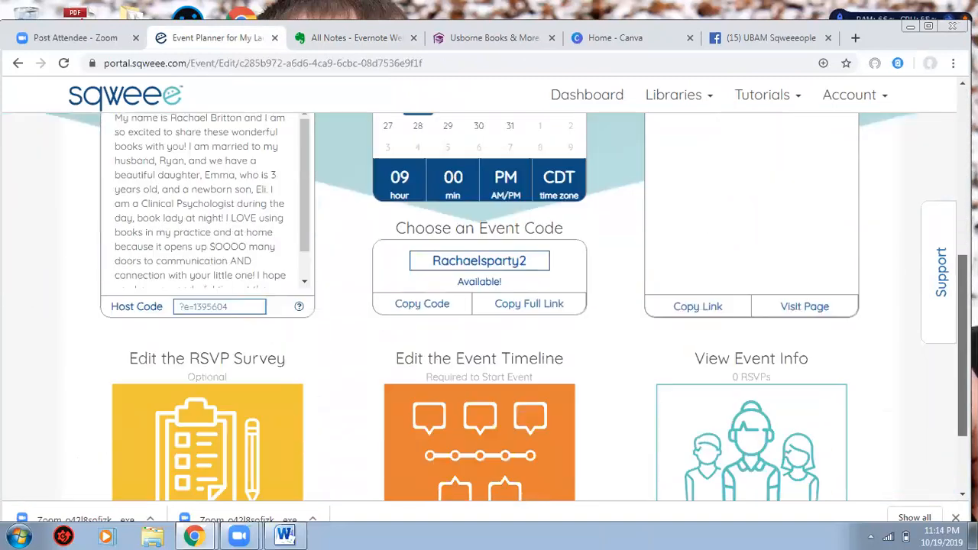
# Save the launch party event and open the full list of scheduled events from the dashboard
pyautogui.scroll(-2, 489, 306)
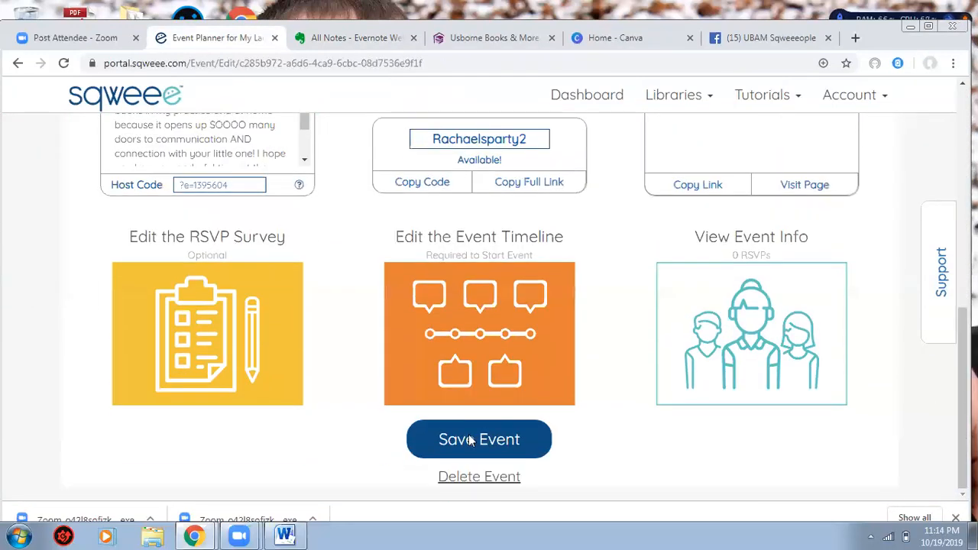
pyautogui.click(489, 454)
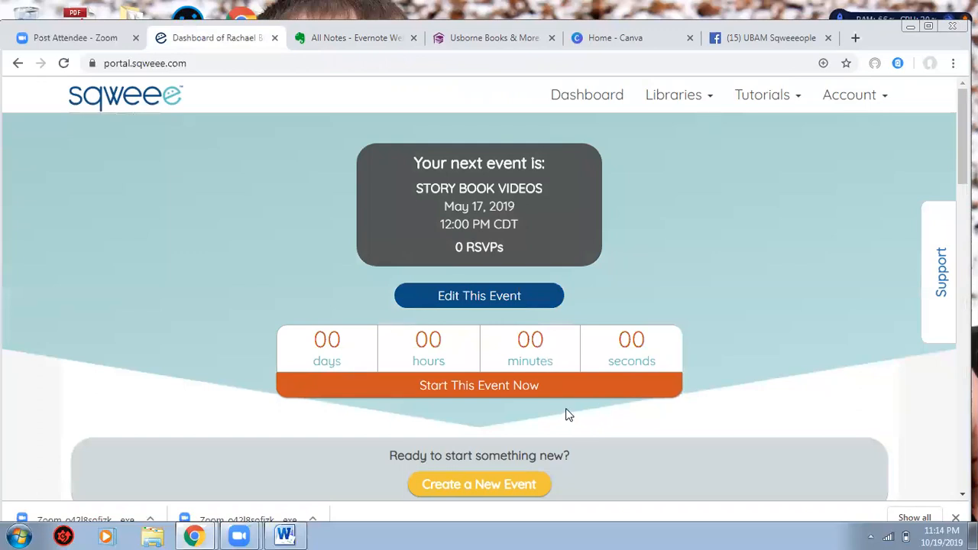
pyautogui.scroll(-1, 565, 409)
pyautogui.scroll(-3, 565, 409)
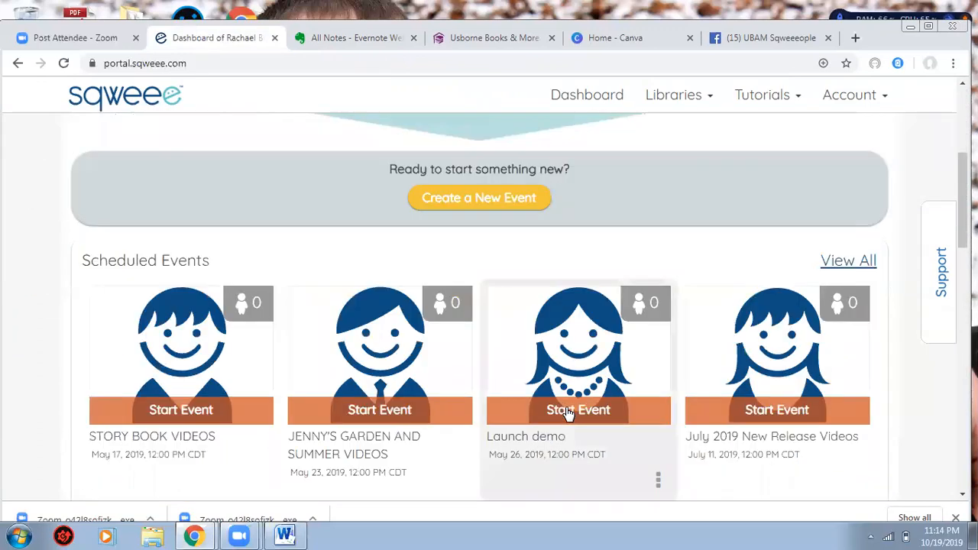
pyautogui.scroll(-1, 858, 260)
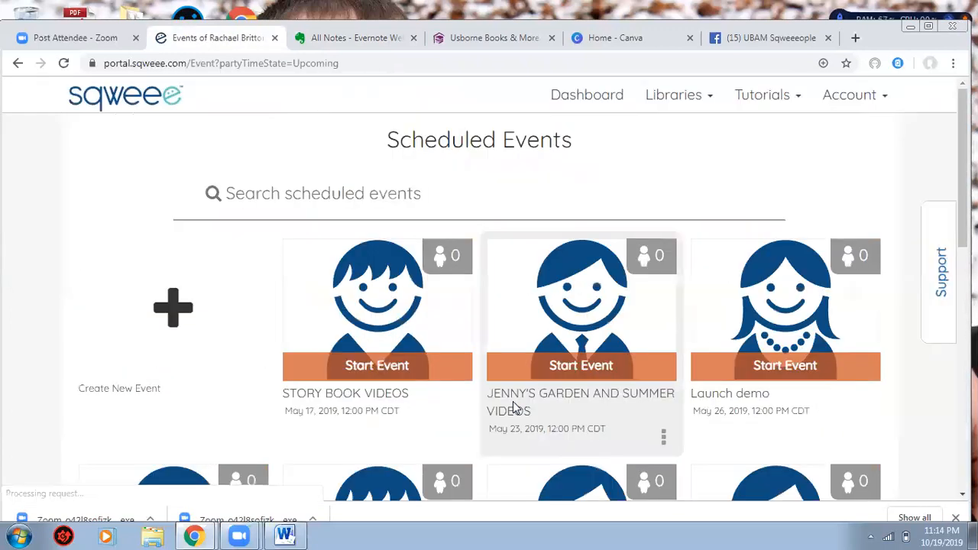
# Find My Launch Party! among the scheduled events and start it live
pyautogui.scroll(-3, 512, 408)
pyautogui.scroll(-3, 682, 435)
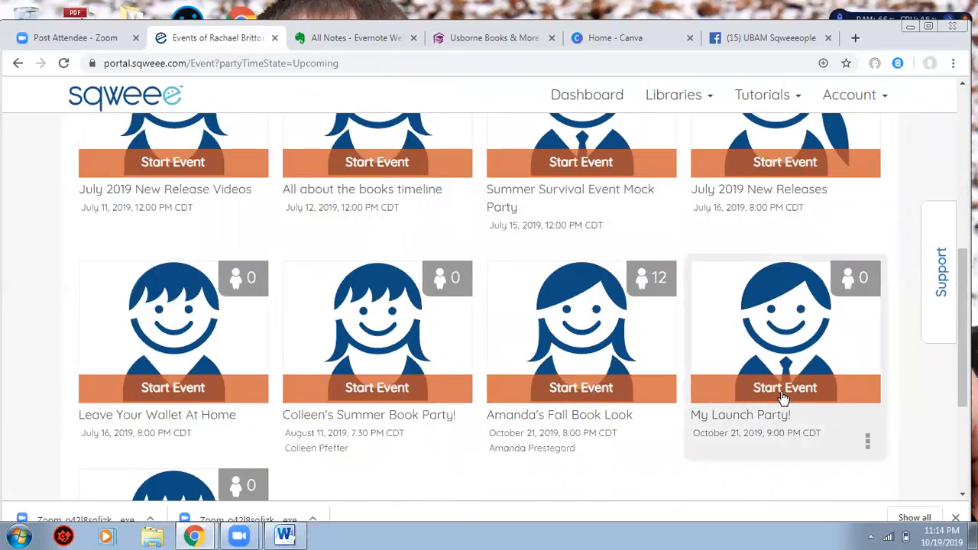
pyautogui.click(785, 390)
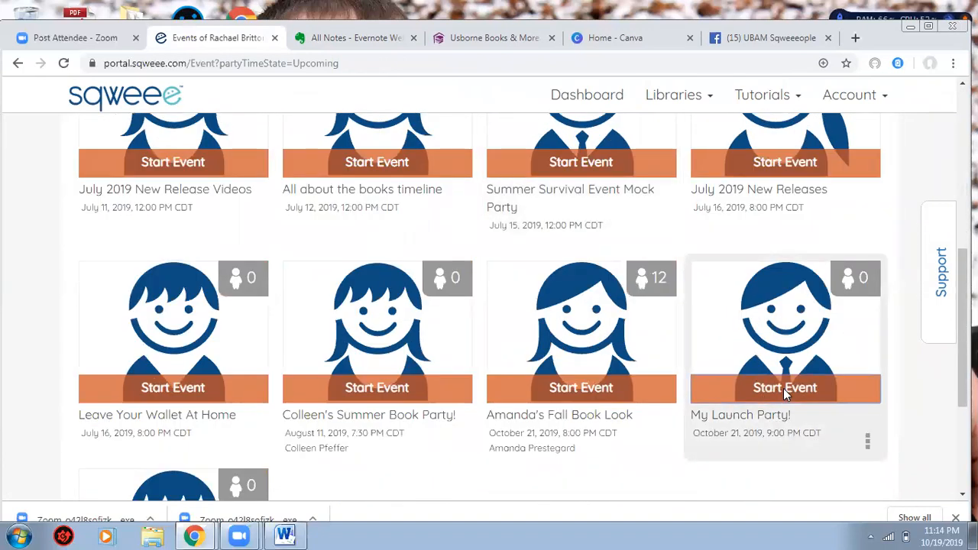
pyautogui.click(566, 242)
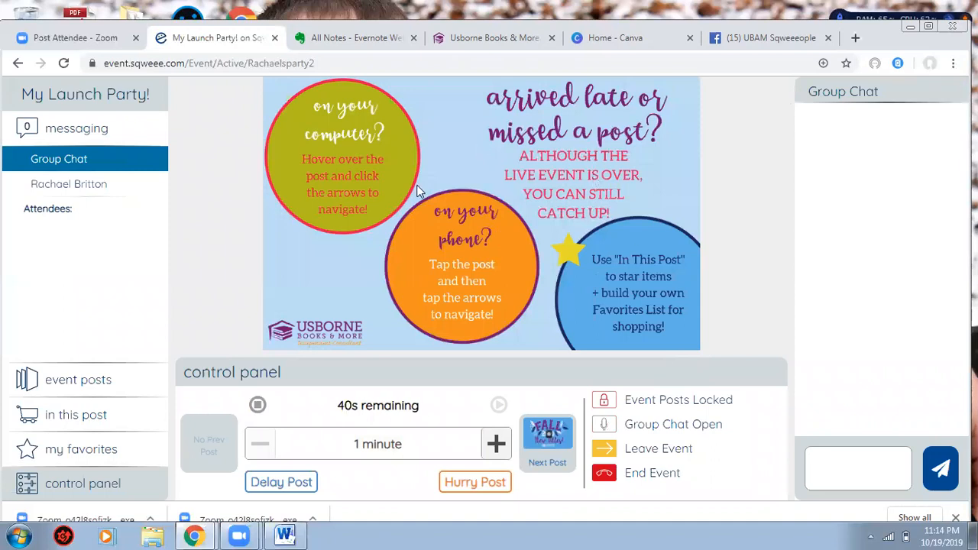
# Advance the live event past the new titles and Christmas videos to the "Welcome to my grand opening!" post
pyautogui.click(538, 423)
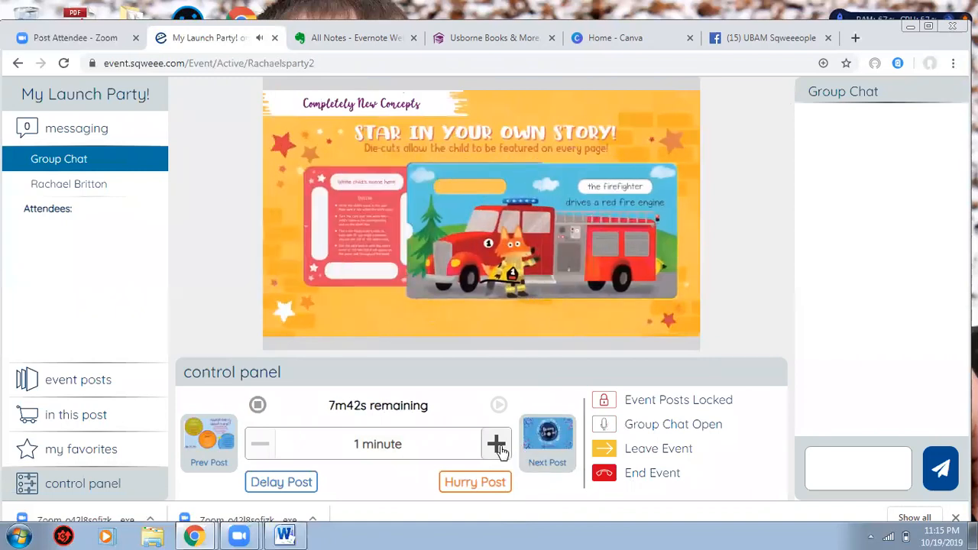
pyautogui.click(546, 434)
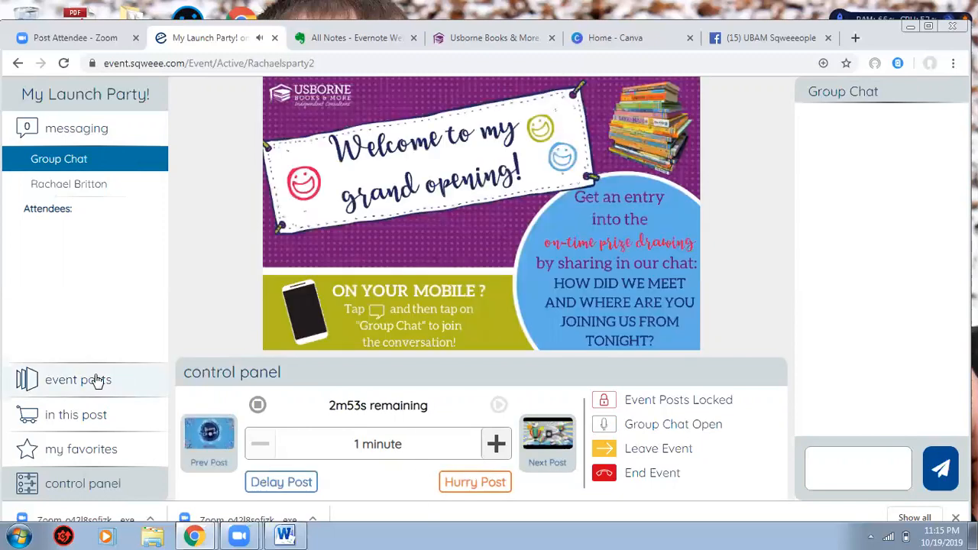
# Browse the event posts before and after the welcome post, and try to open an earlier post from the list
pyautogui.click(97, 382)
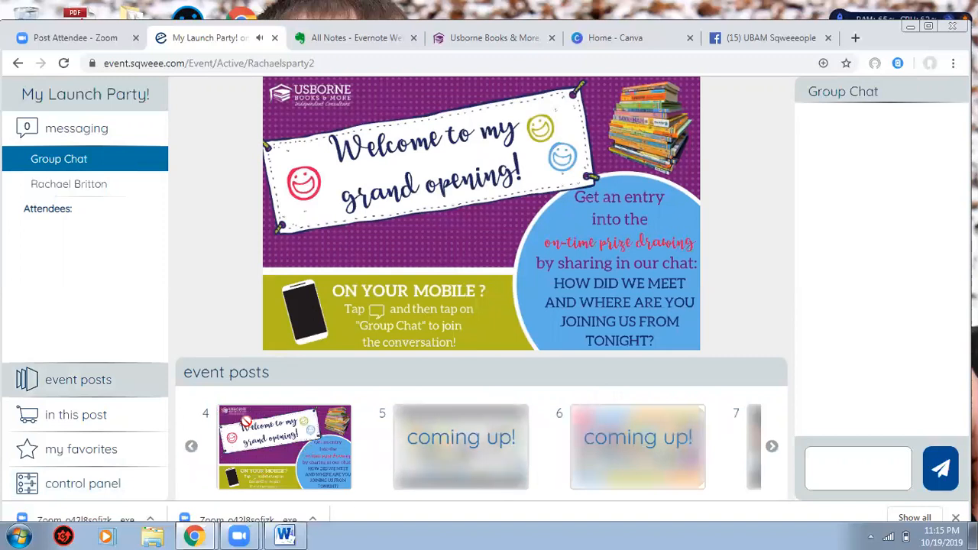
pyautogui.click(772, 448)
pyautogui.click(771, 447)
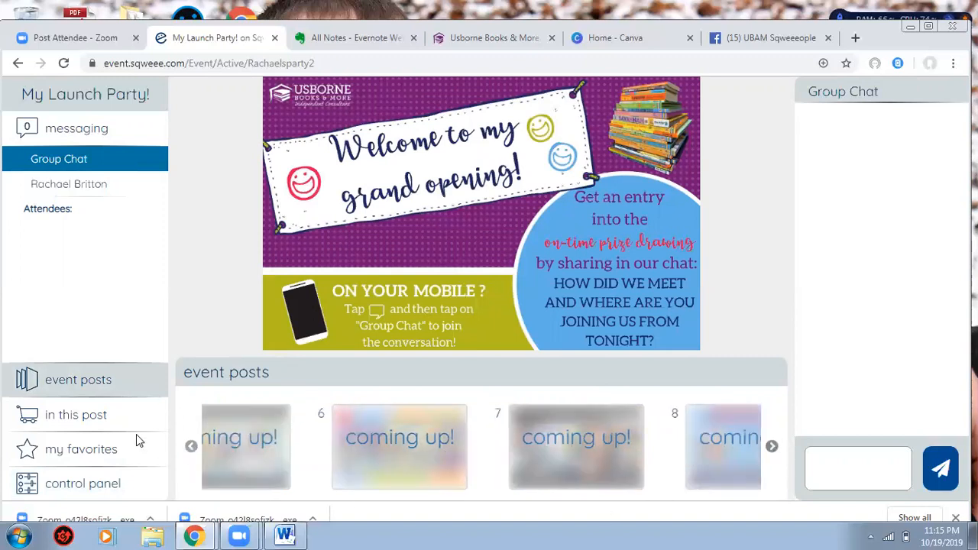
pyautogui.click(192, 447)
pyautogui.click(192, 446)
pyautogui.click(192, 447)
pyautogui.click(192, 447)
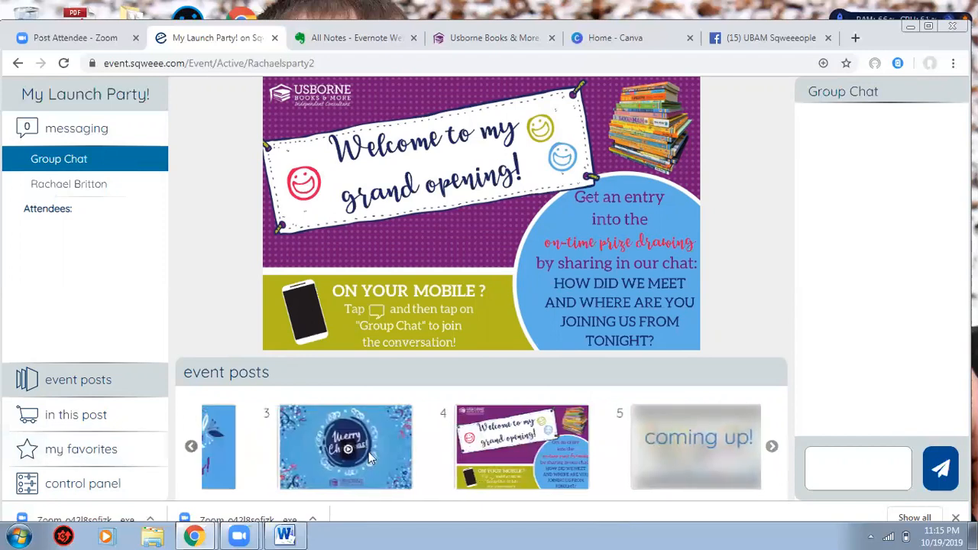
pyautogui.click(435, 454)
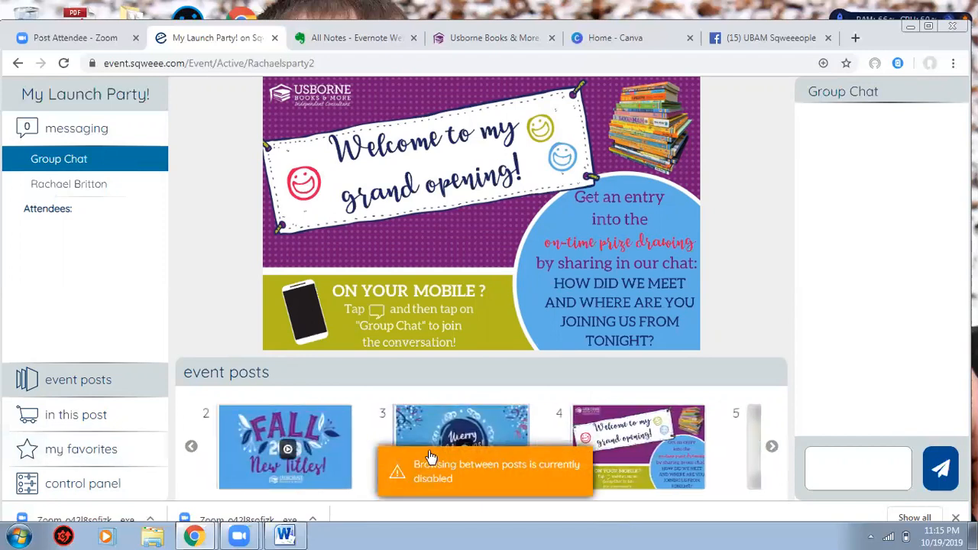
pyautogui.click(771, 448)
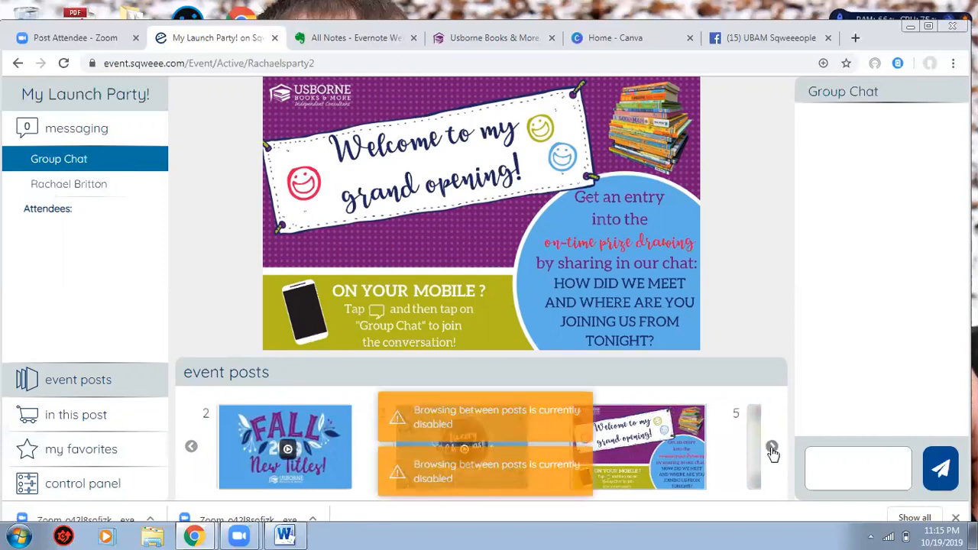
pyautogui.click(771, 449)
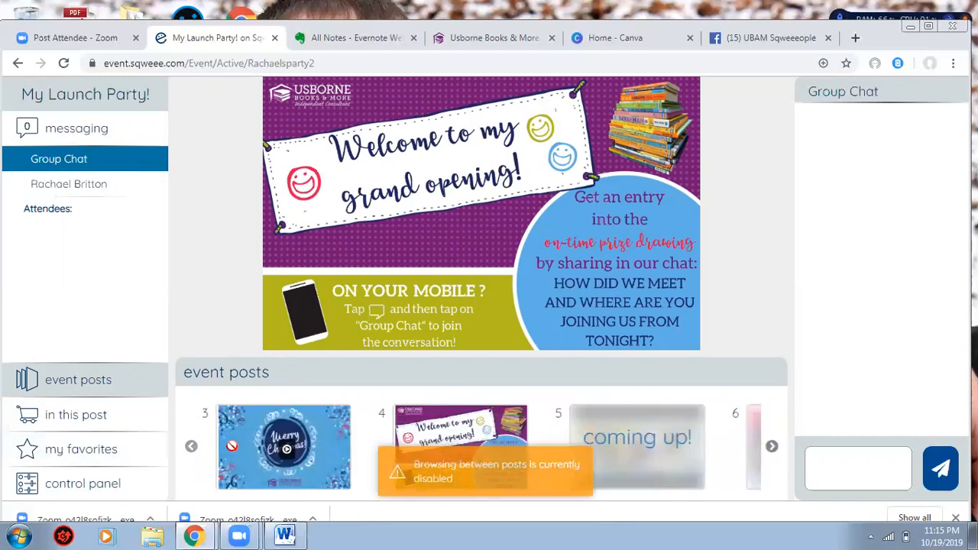
# View the products in the current post, including the That's Not My Monster details, and open the favorites list
pyautogui.click(90, 418)
pyautogui.click(340, 404)
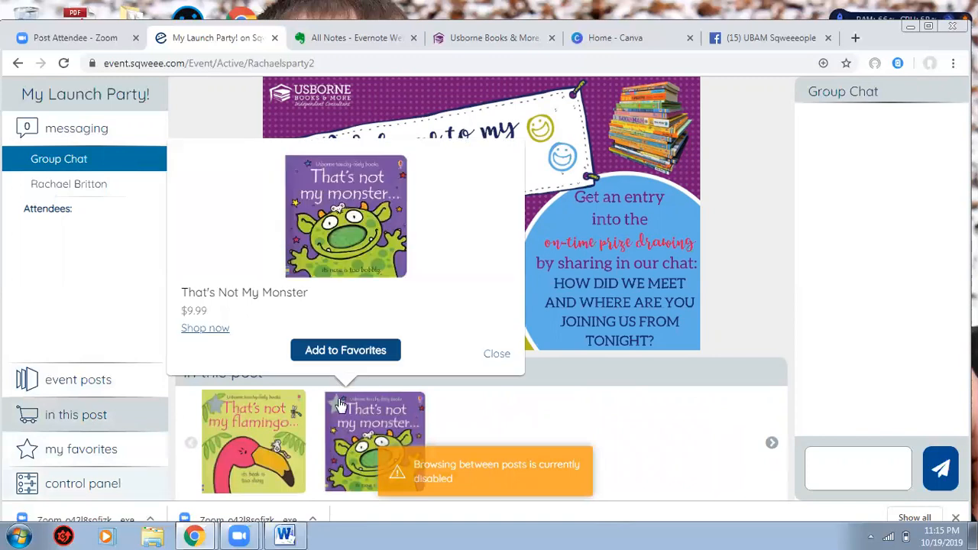
pyautogui.click(497, 356)
pyautogui.click(66, 456)
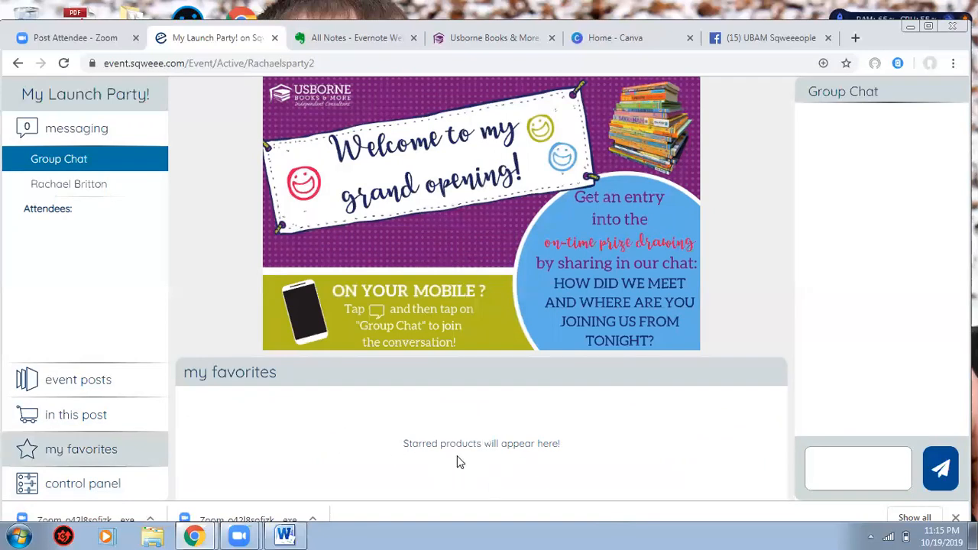
# Return to the event controls and advance the live event through the midseason titles posts to the "boredom busters" post
pyautogui.click(88, 490)
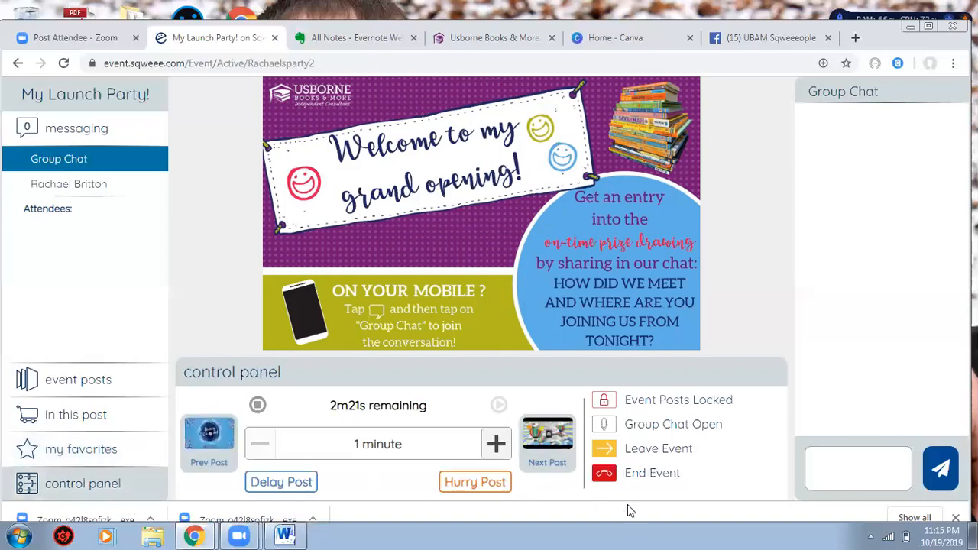
pyautogui.click(524, 446)
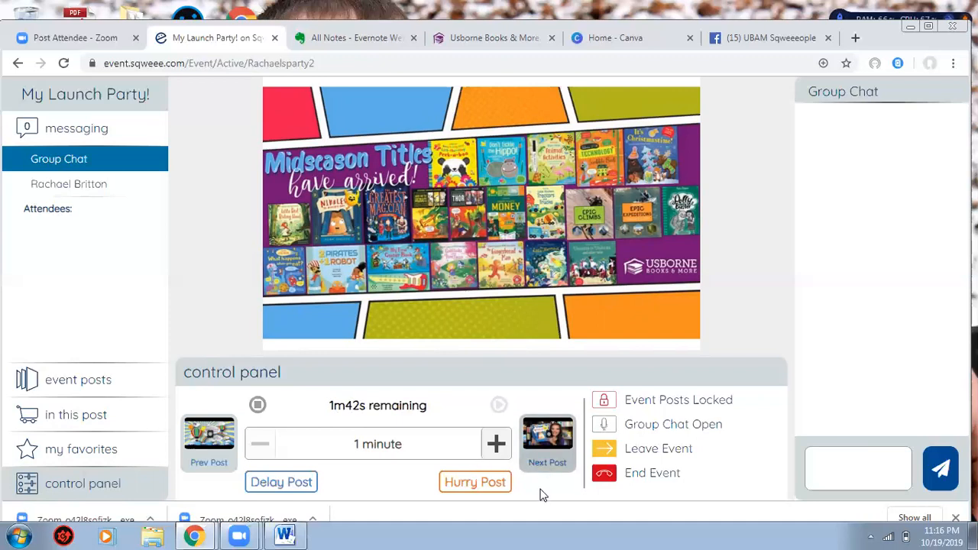
pyautogui.click(547, 451)
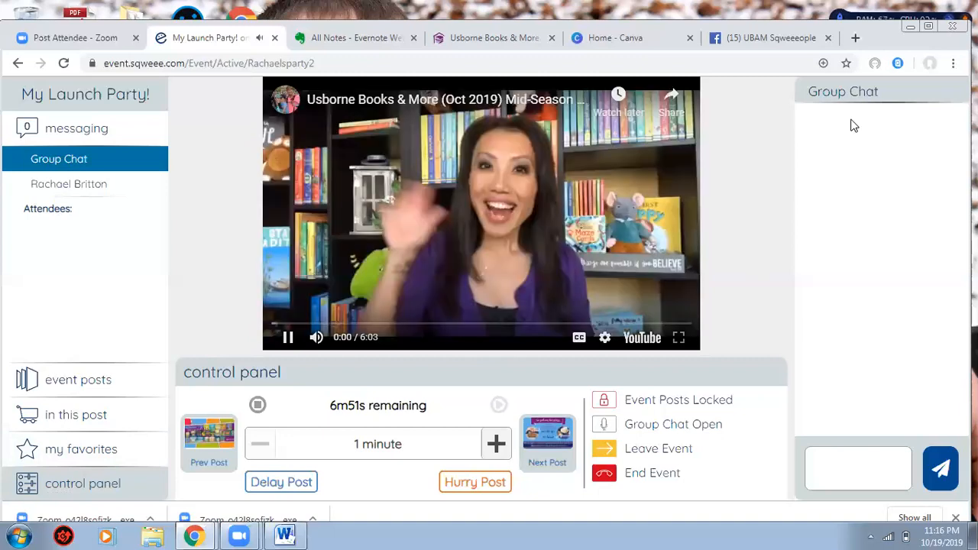
pyautogui.click(865, 466)
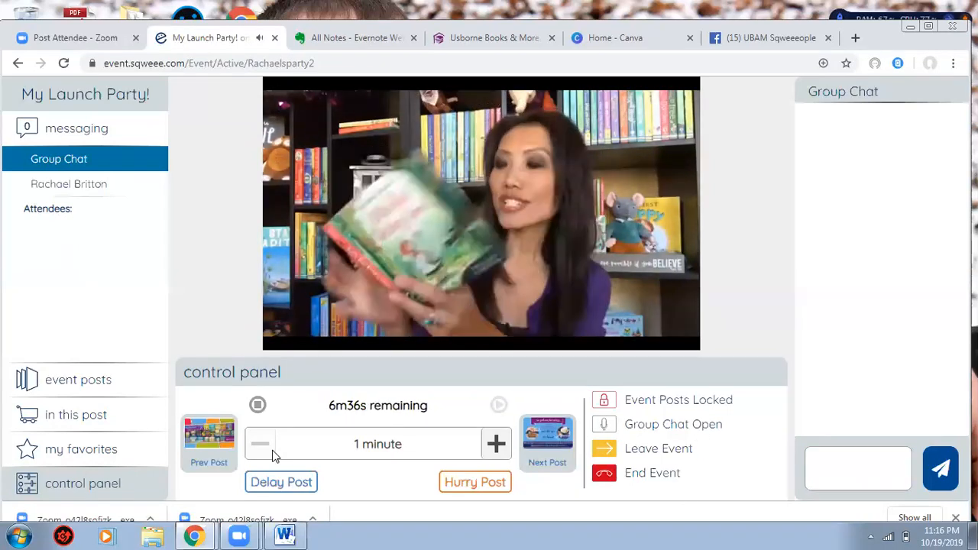
pyautogui.click(550, 443)
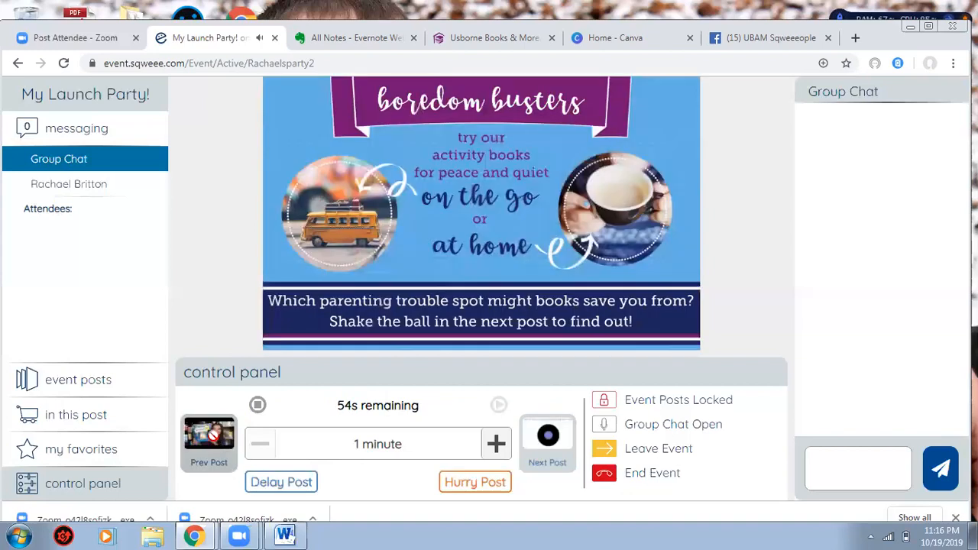
# Step the live event back from the "boredom busters" post through the previous posts toward the start
pyautogui.click(213, 435)
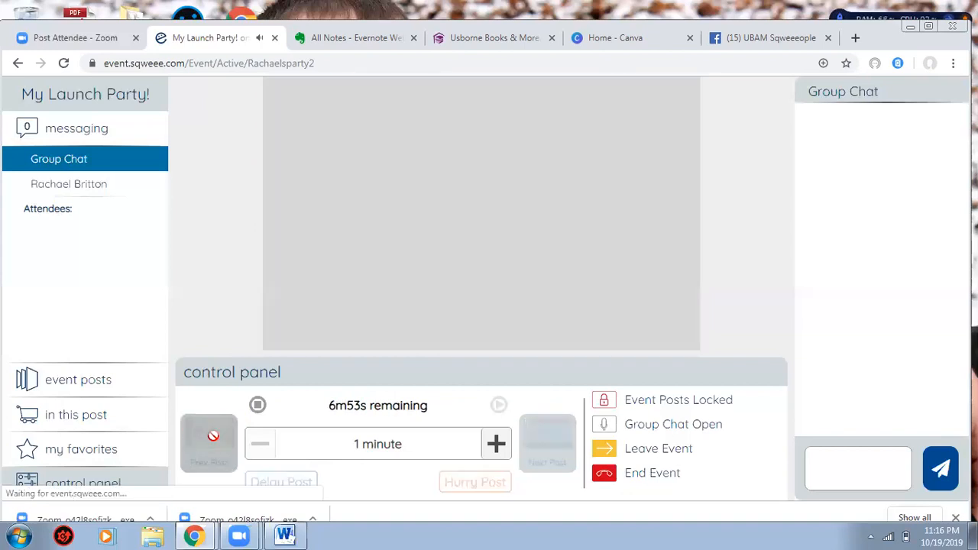
pyautogui.click(213, 435)
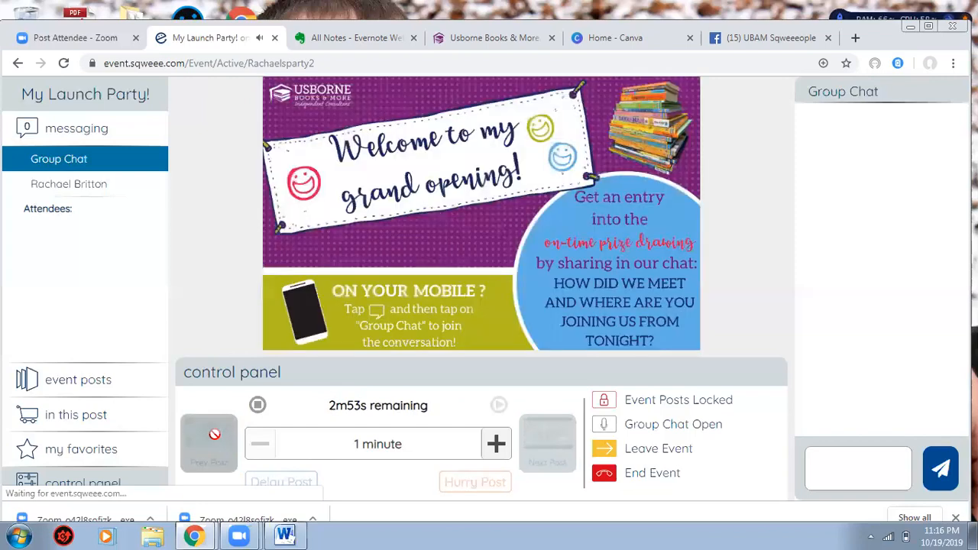
pyautogui.click(214, 439)
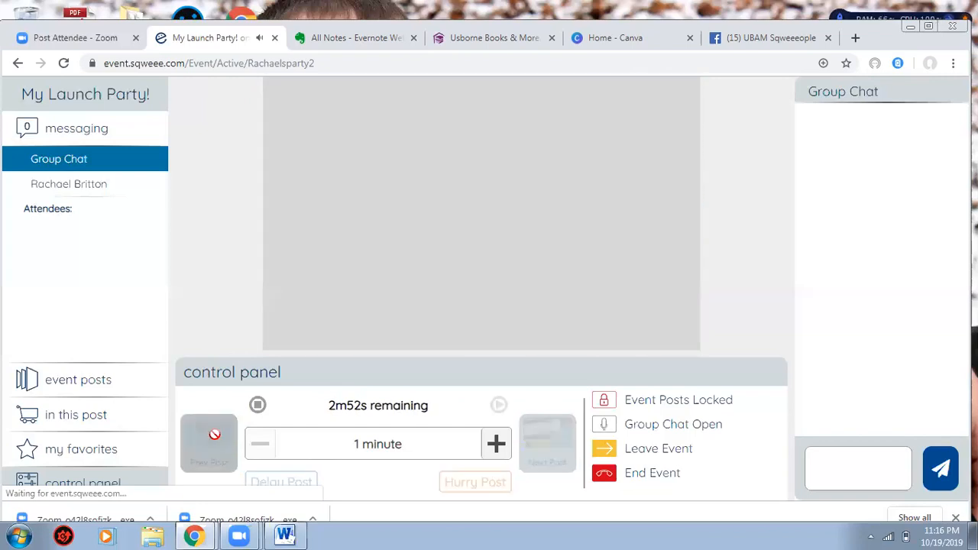